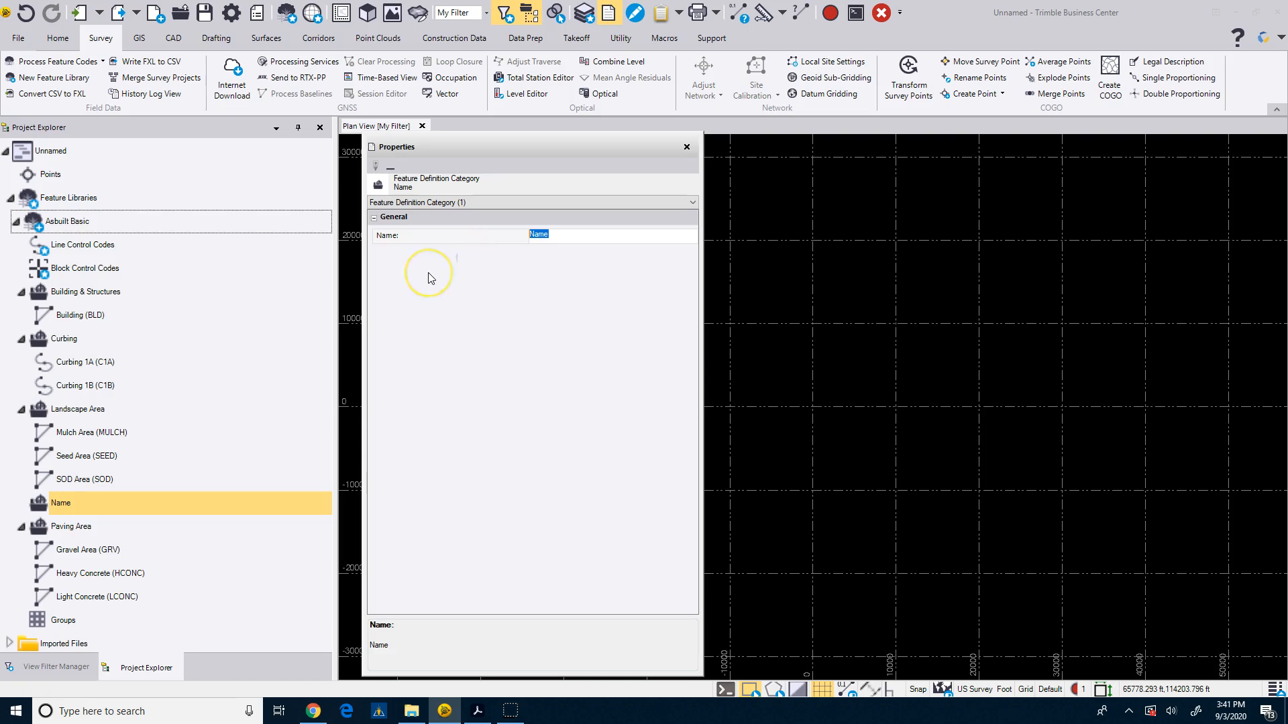
Name the new feature definition category Storm Utility.
type("Utility")
left_click(423, 296)
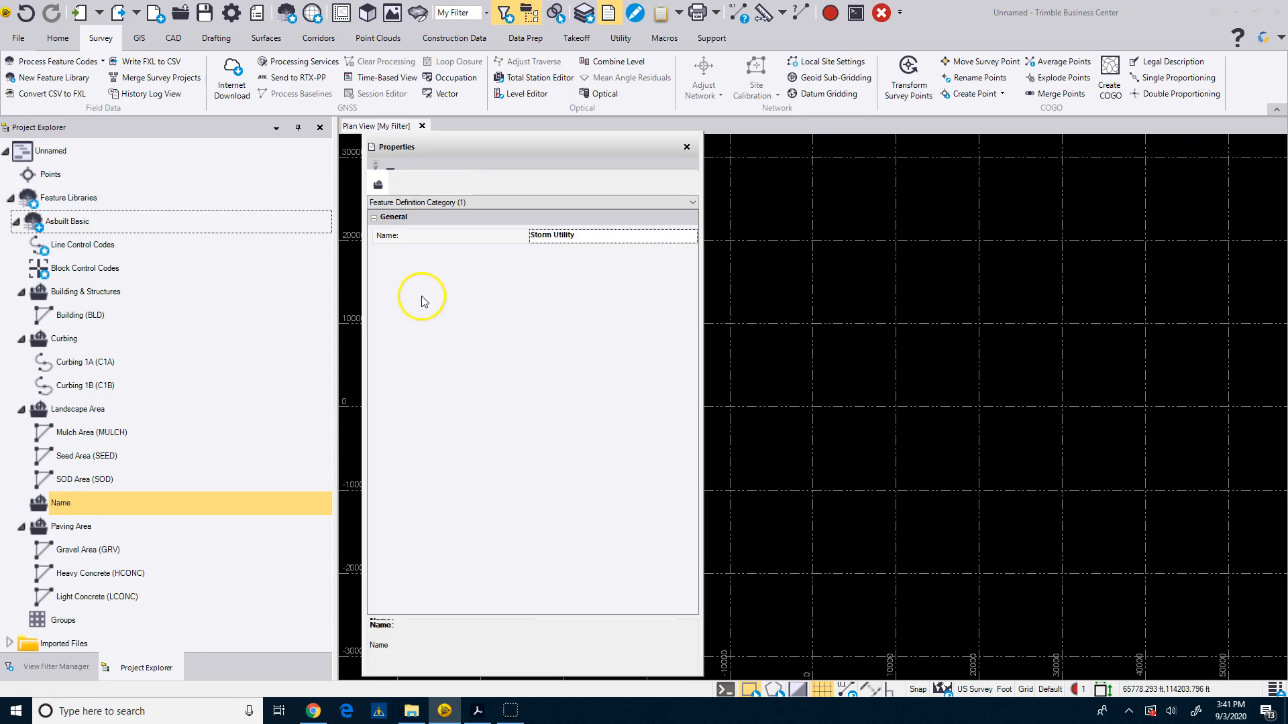
Add a new point feature definition to the Storm Utility category and name it Drop Inlet.
left_click(88, 596)
right_click(88, 596)
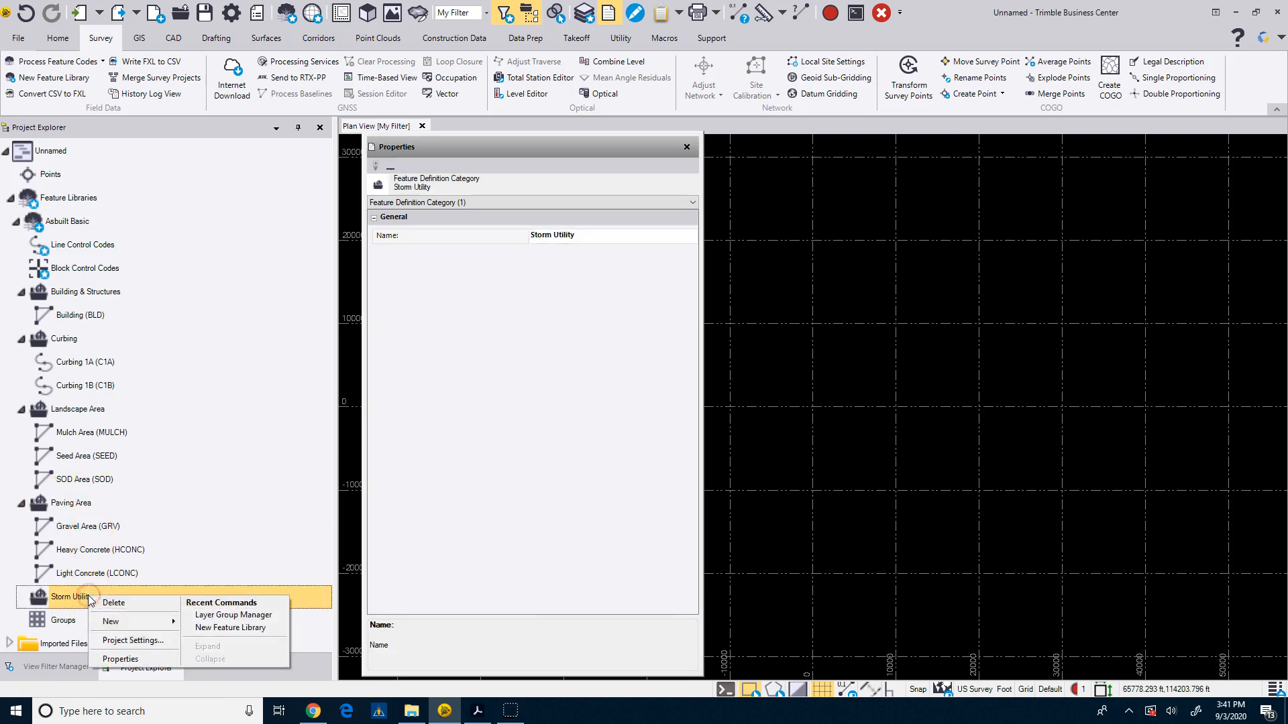
mouse_move(127, 621)
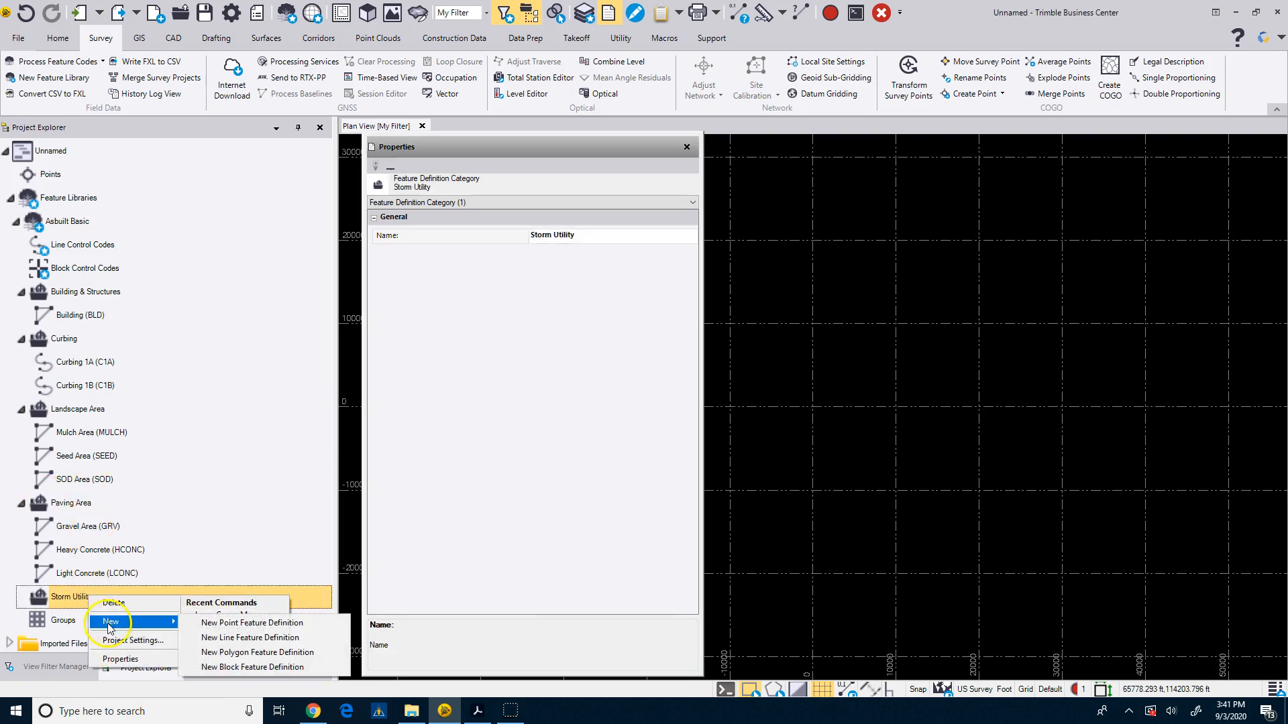
left_click(222, 624)
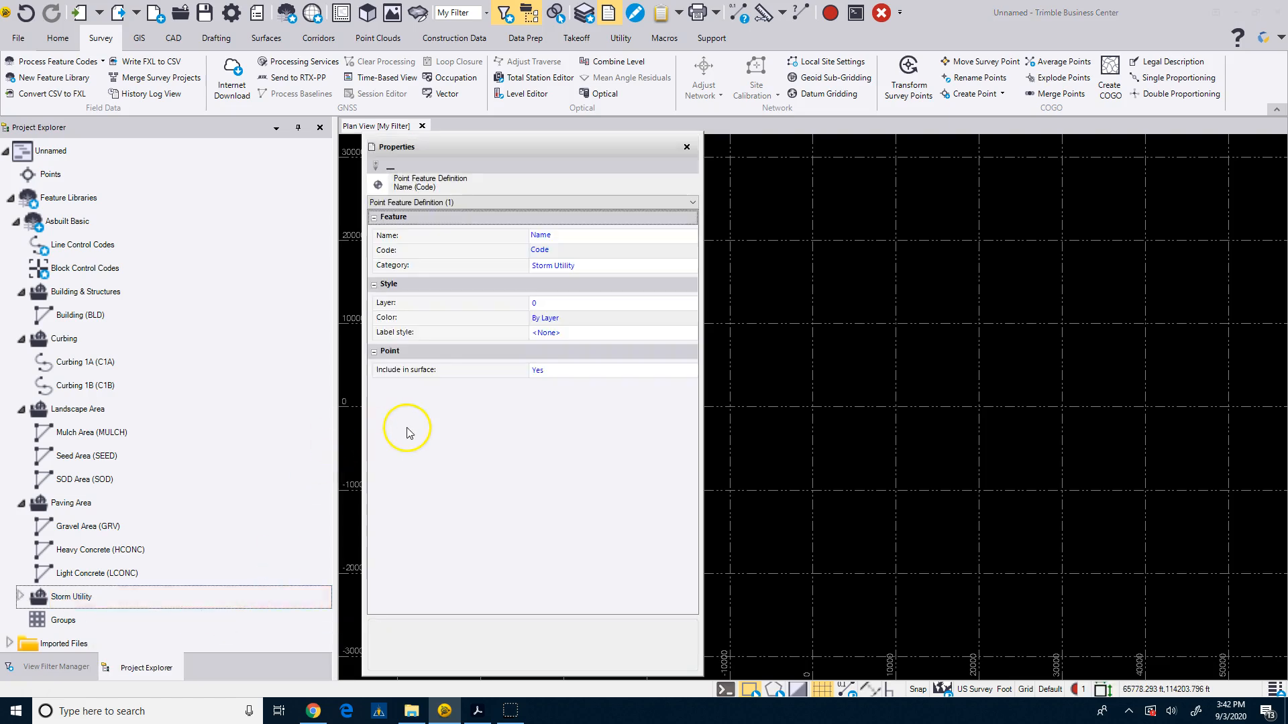
left_click(573, 235)
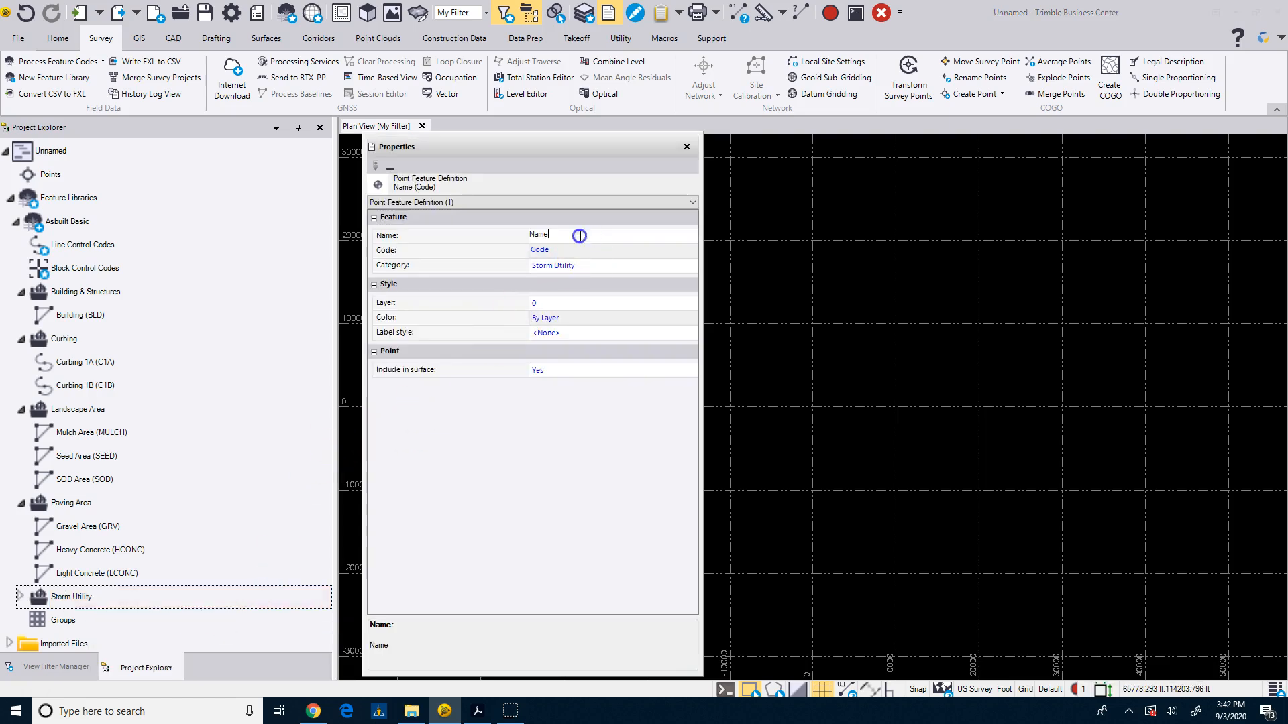
type("Drop Inlet")
Set the Drop Inlet feature's code to DI.
left_click(547, 250)
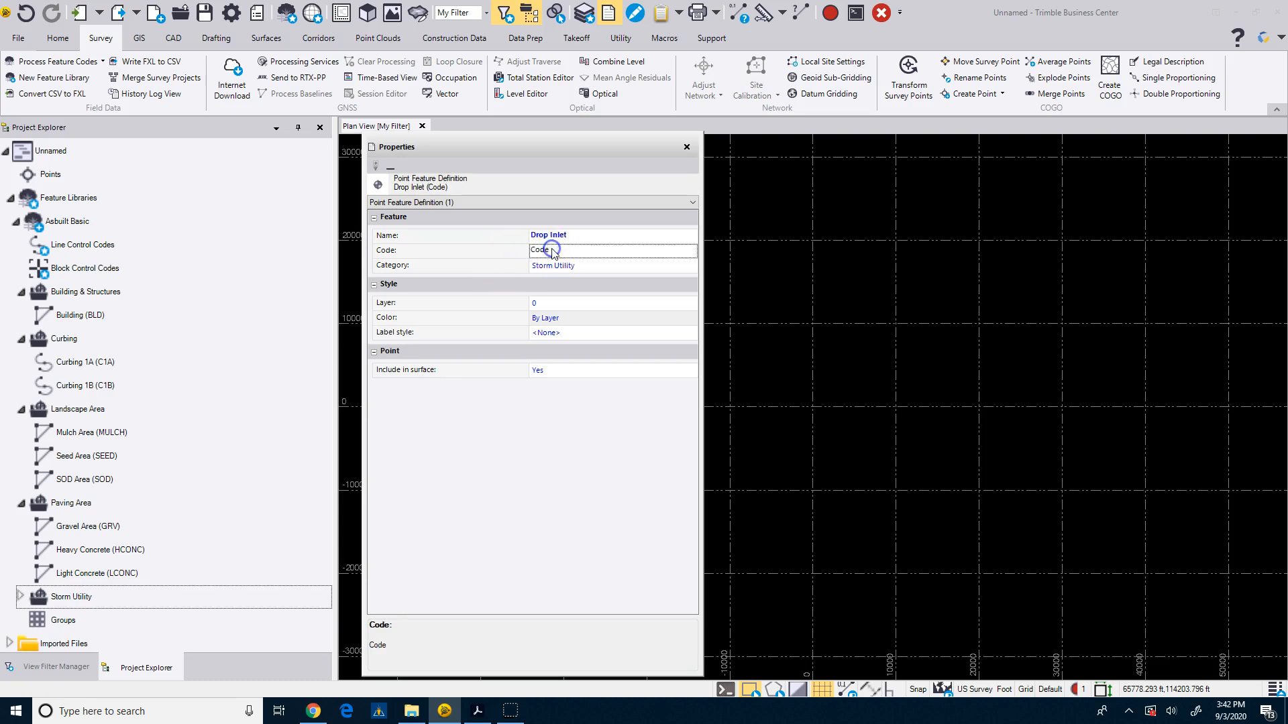
left_click_drag(554, 251, 527, 269)
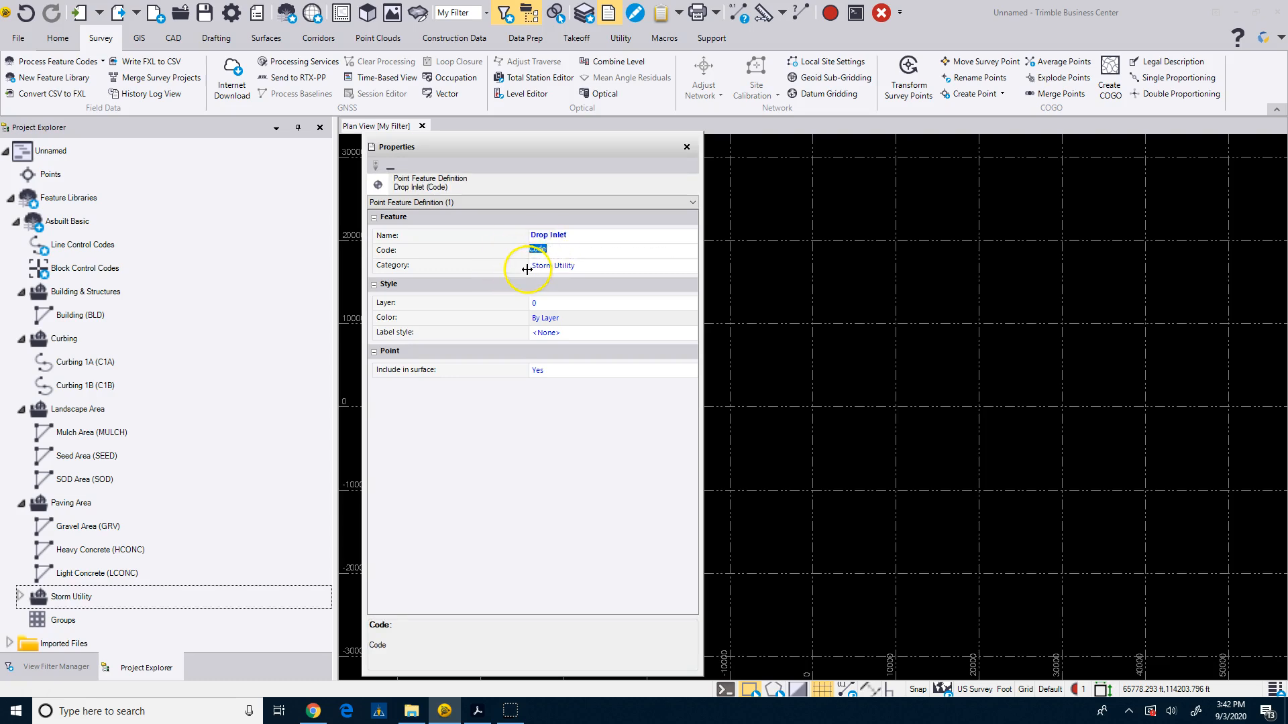
type("DI")
Create a new layer named ASB-Storm Structure for the Drop Inlet feature.
left_click(615, 306)
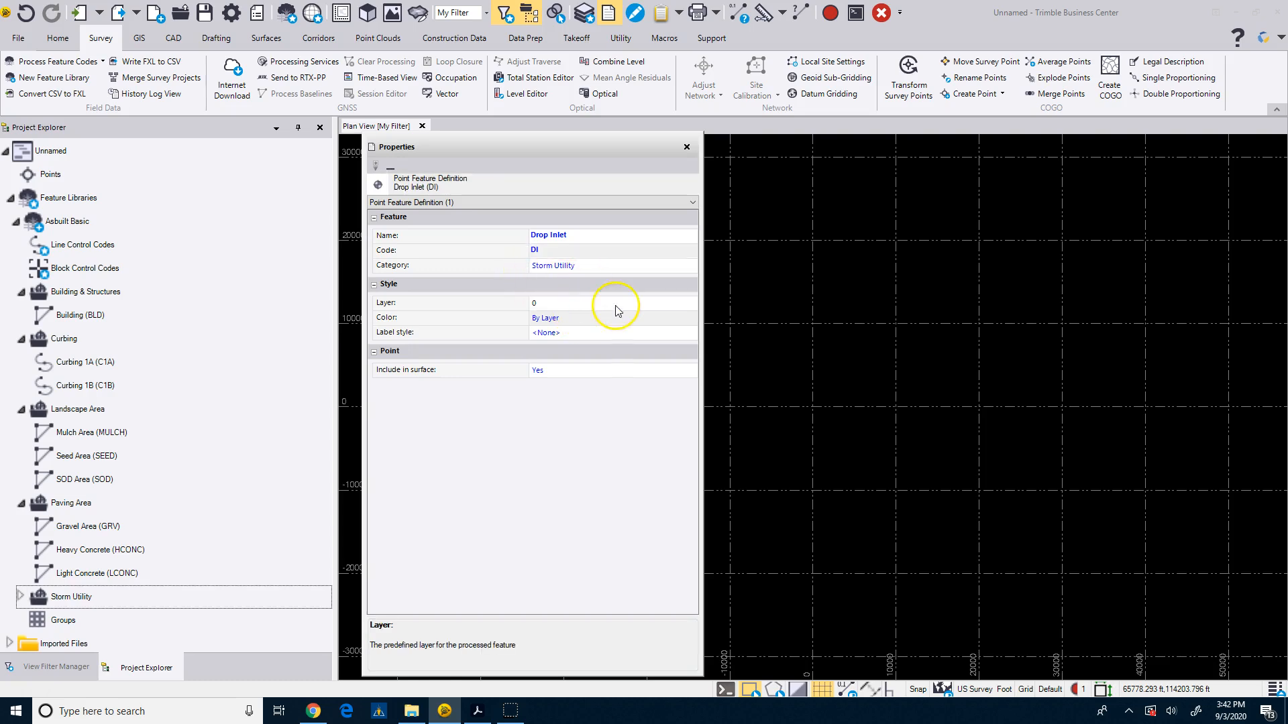
left_click(618, 310)
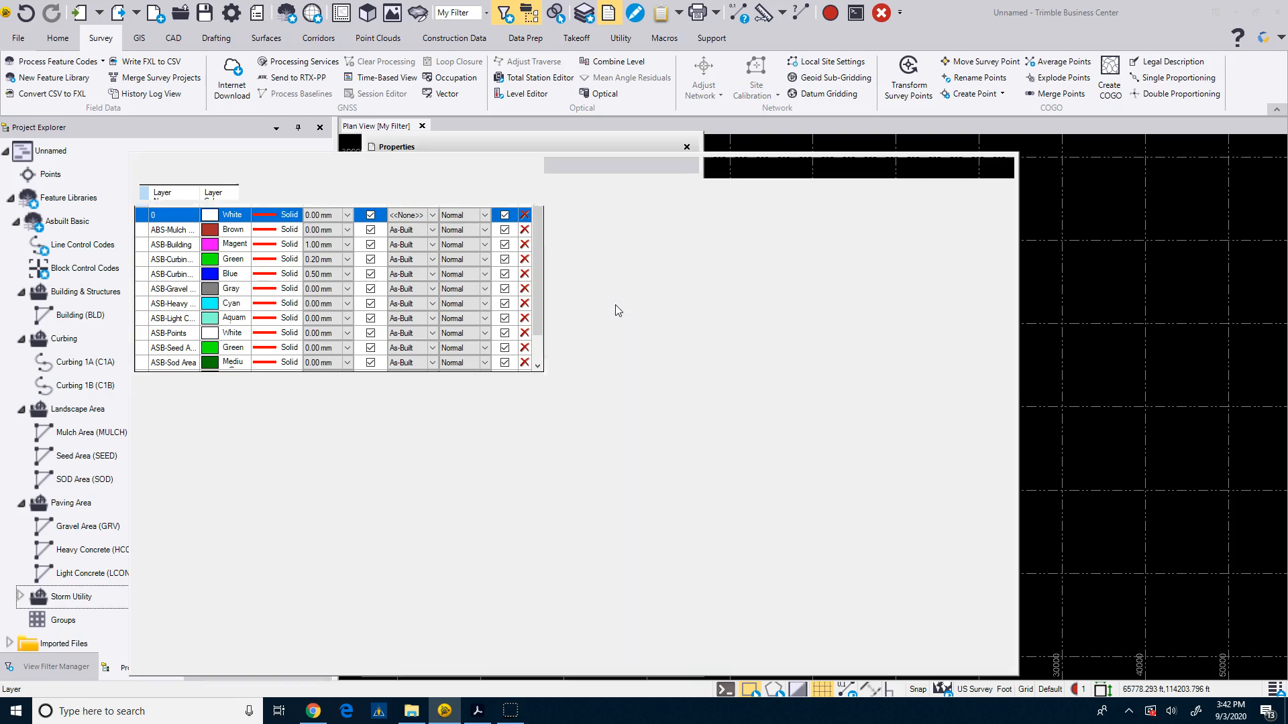
type("ASB-Storm Structure")
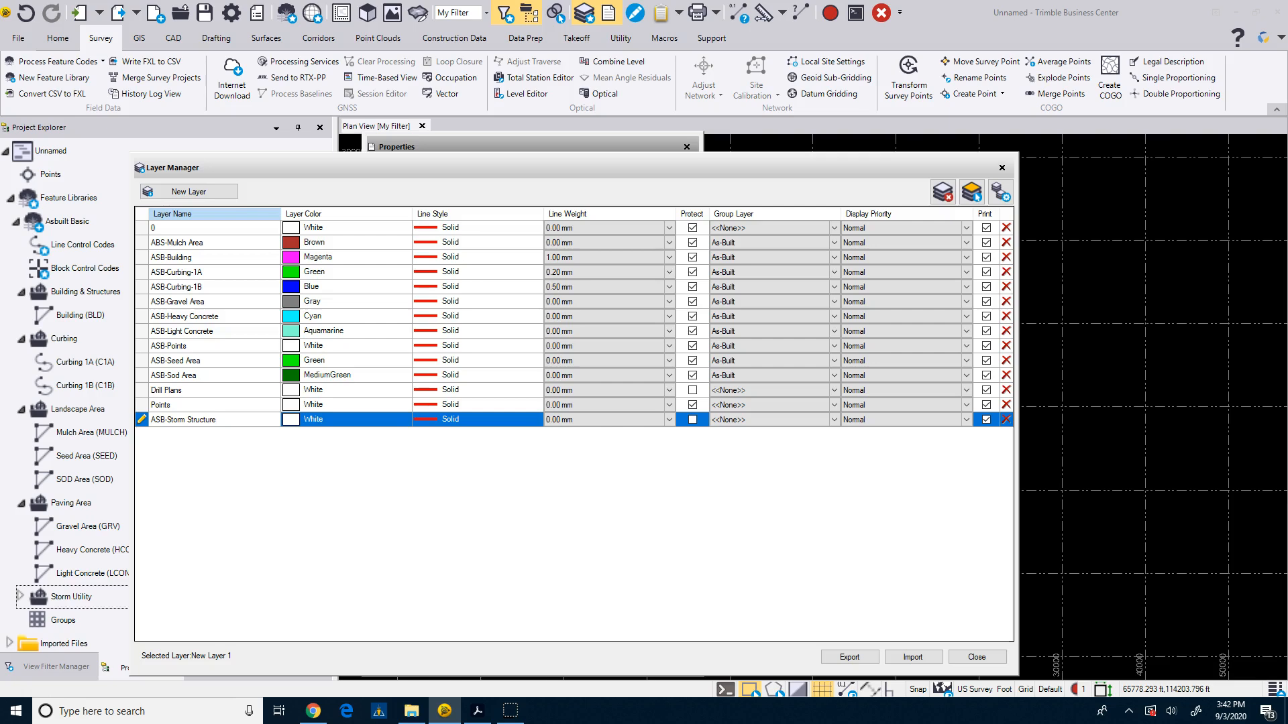
Set the ASB-Storm Structure layer's color to Cyan.
left_click(295, 420)
scroll(323, 458, "up", 4)
left_click(318, 476)
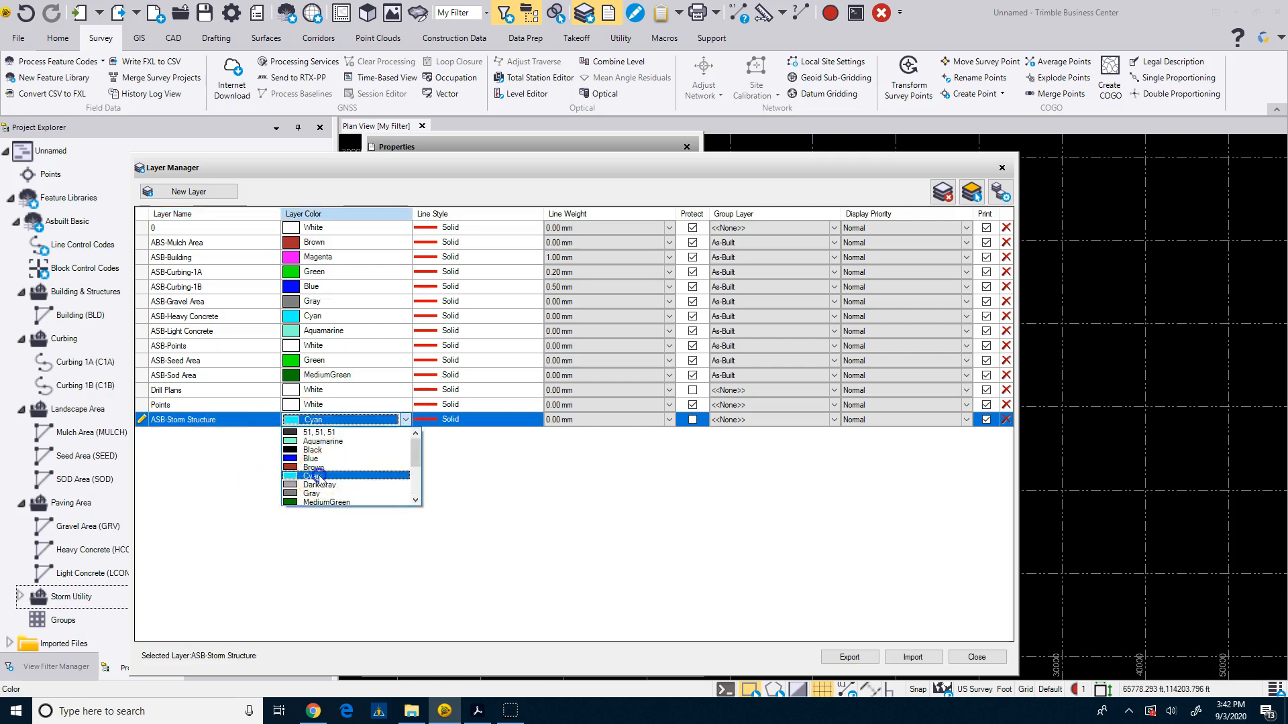
Protect the ASB-Storm Structure layer and assign it to the As-Built group layer, then close the layer manager.
left_click(694, 425)
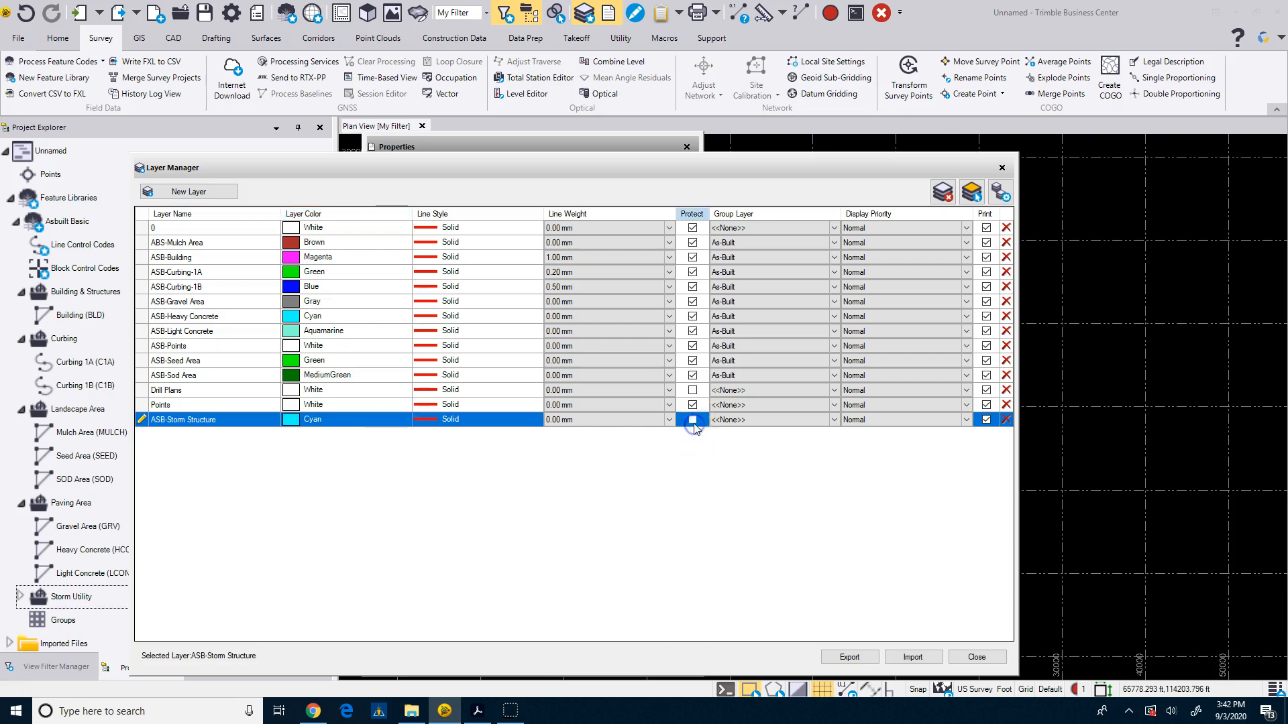
left_click(693, 420)
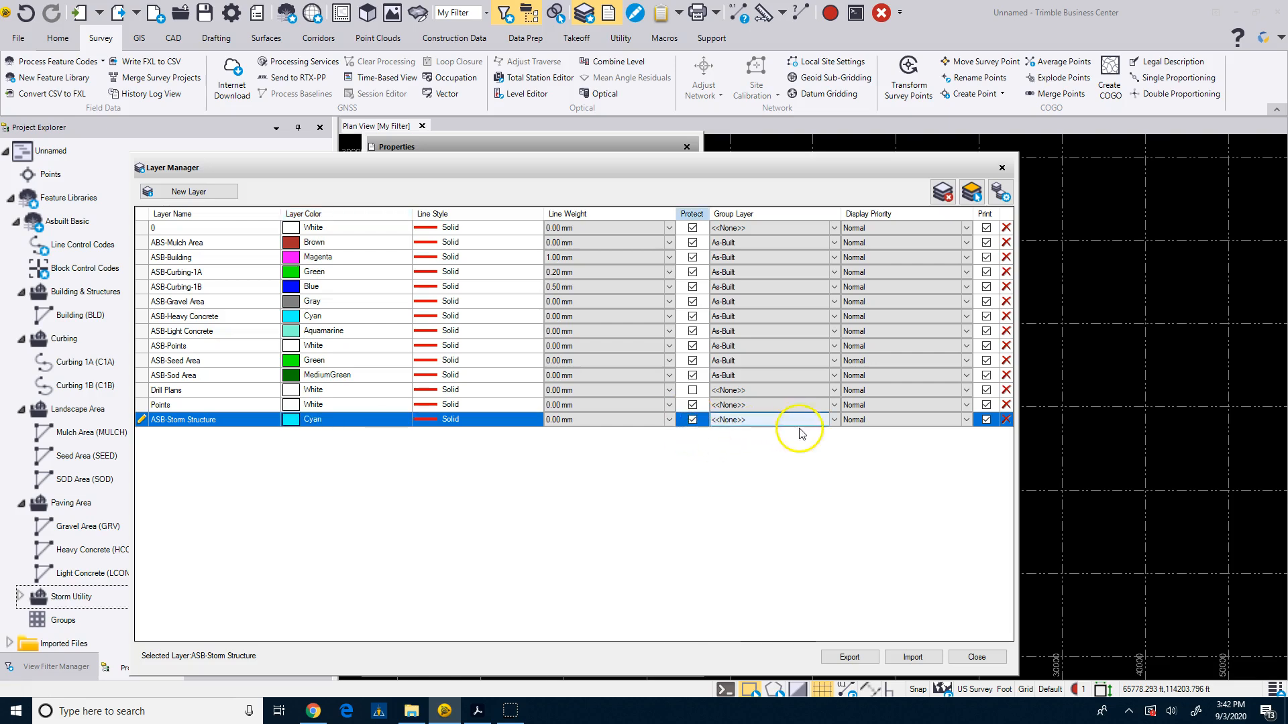
left_click(834, 421)
left_click(788, 436)
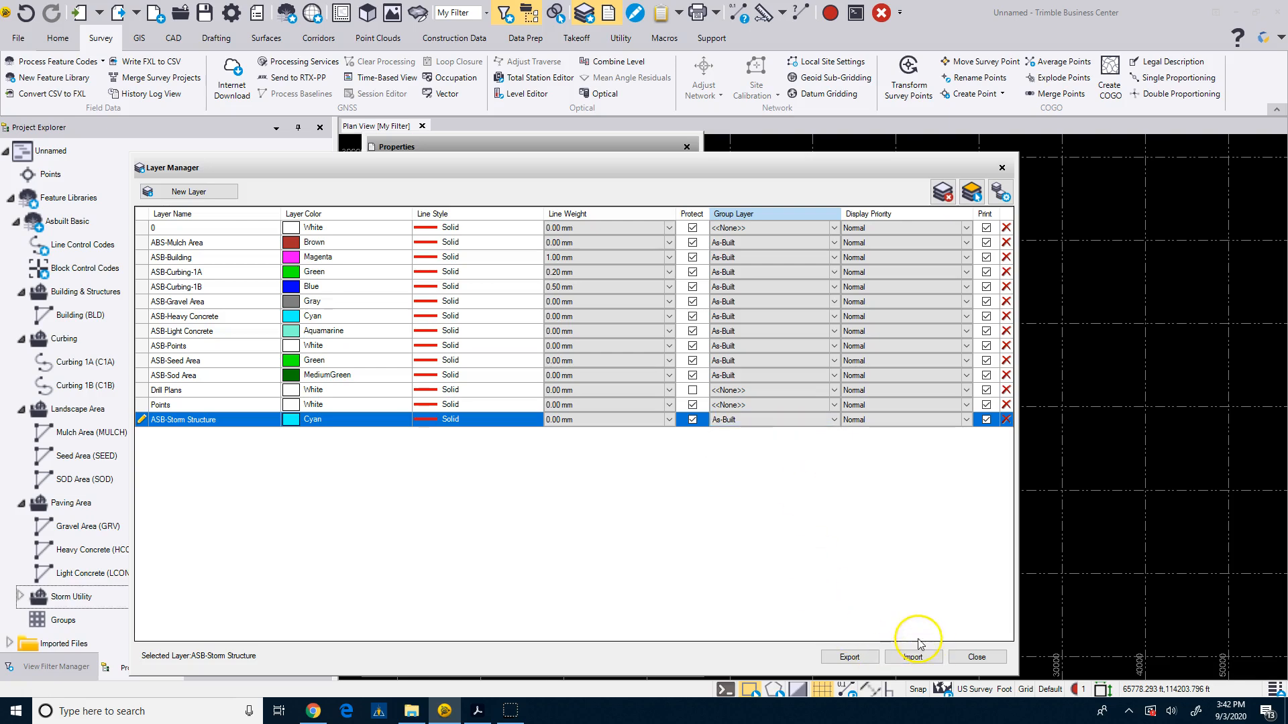
left_click(974, 657)
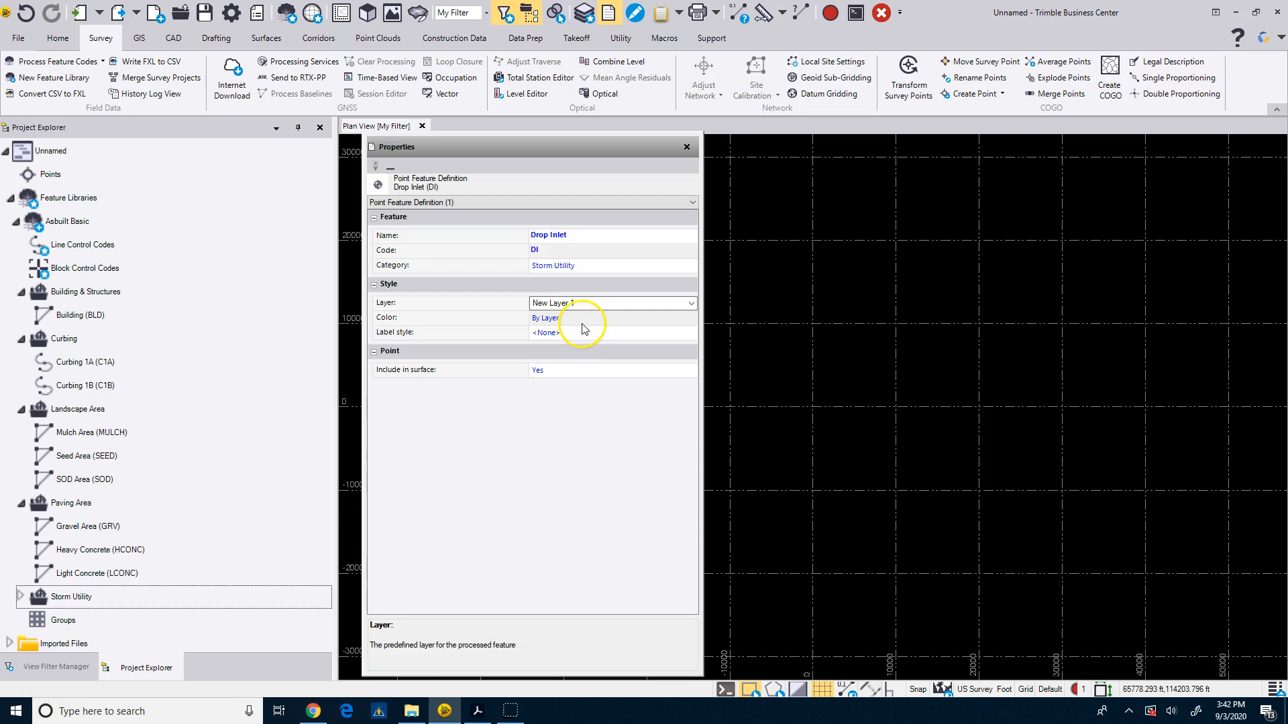
Set the Drop Inlet feature's Include in surface option to No.
left_click(565, 371)
left_click(563, 371)
left_click(557, 393)
left_click(554, 410)
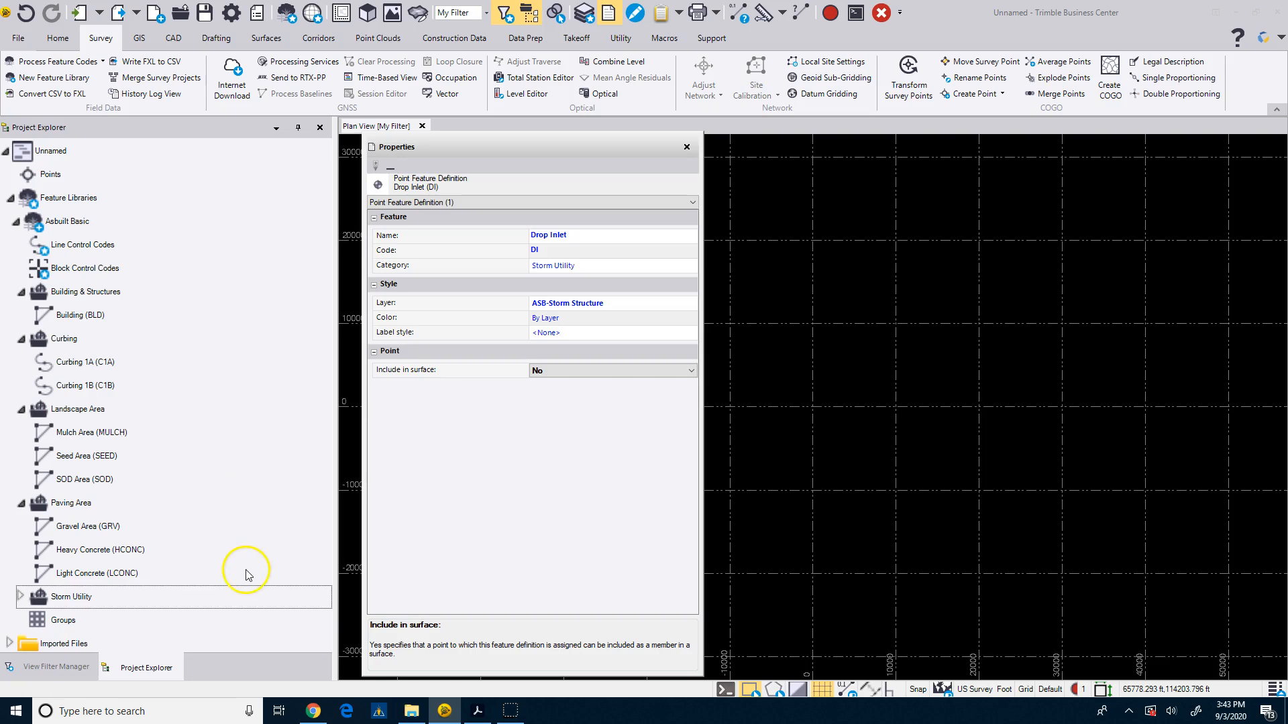
Add a new point feature definition to the Landscape Area category and name it Ground Topo.
left_click(21, 596)
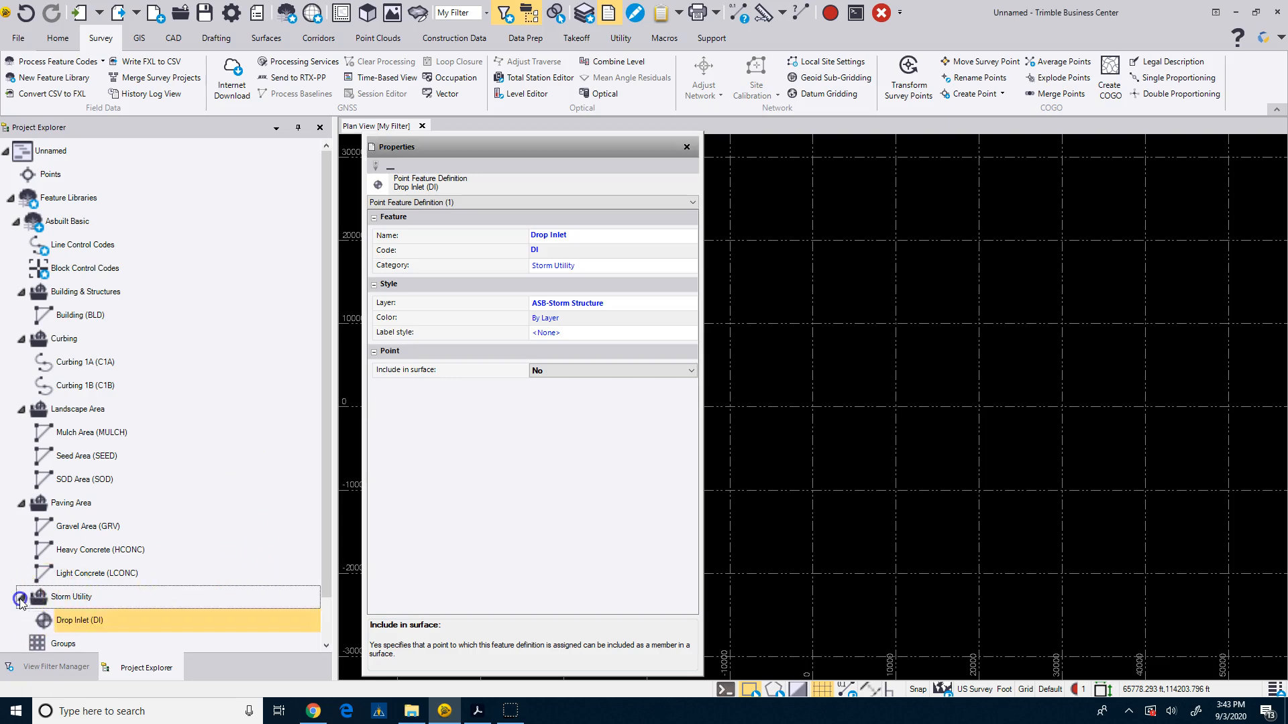
scroll(112, 510, "down", 1)
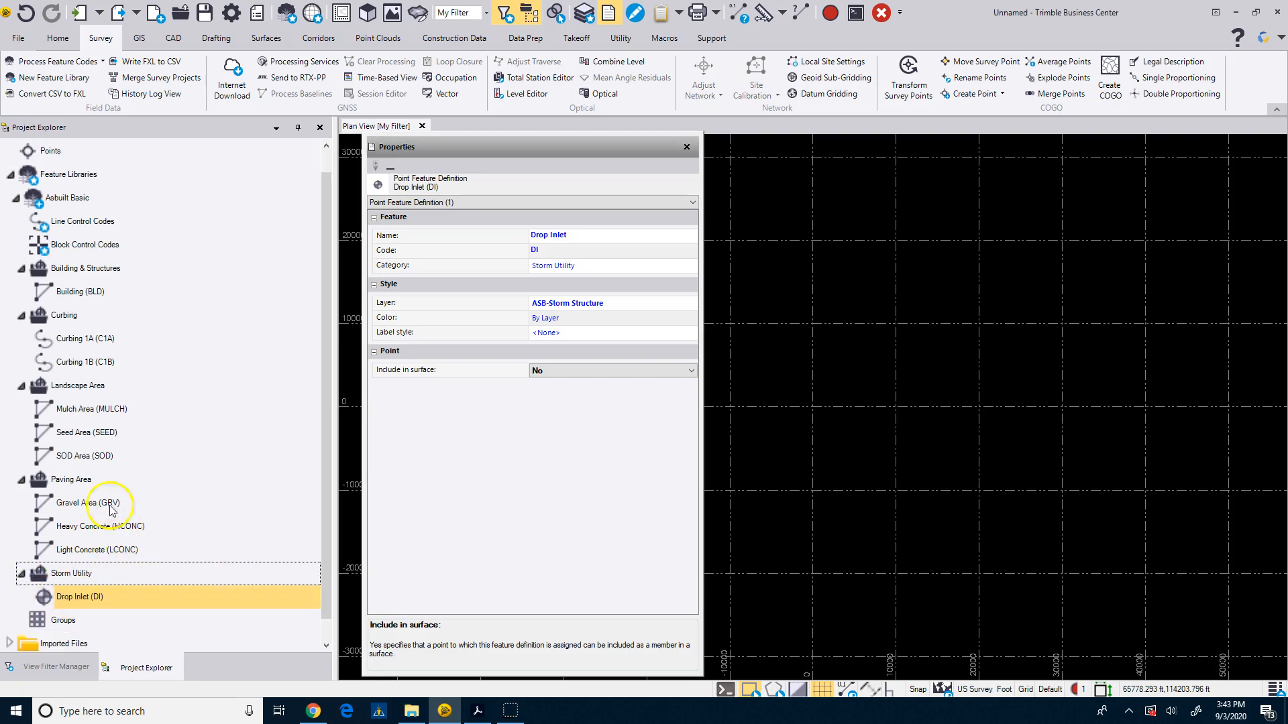
left_click(76, 387)
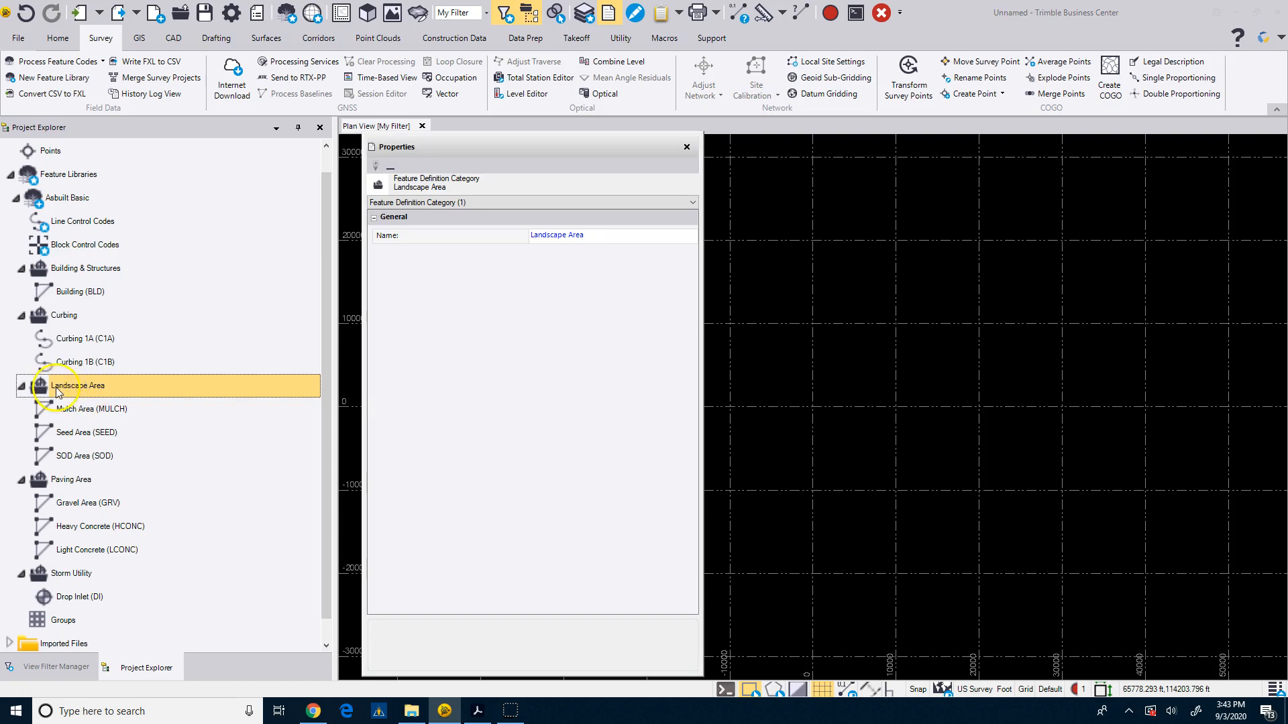
right_click(79, 389)
mouse_move(109, 414)
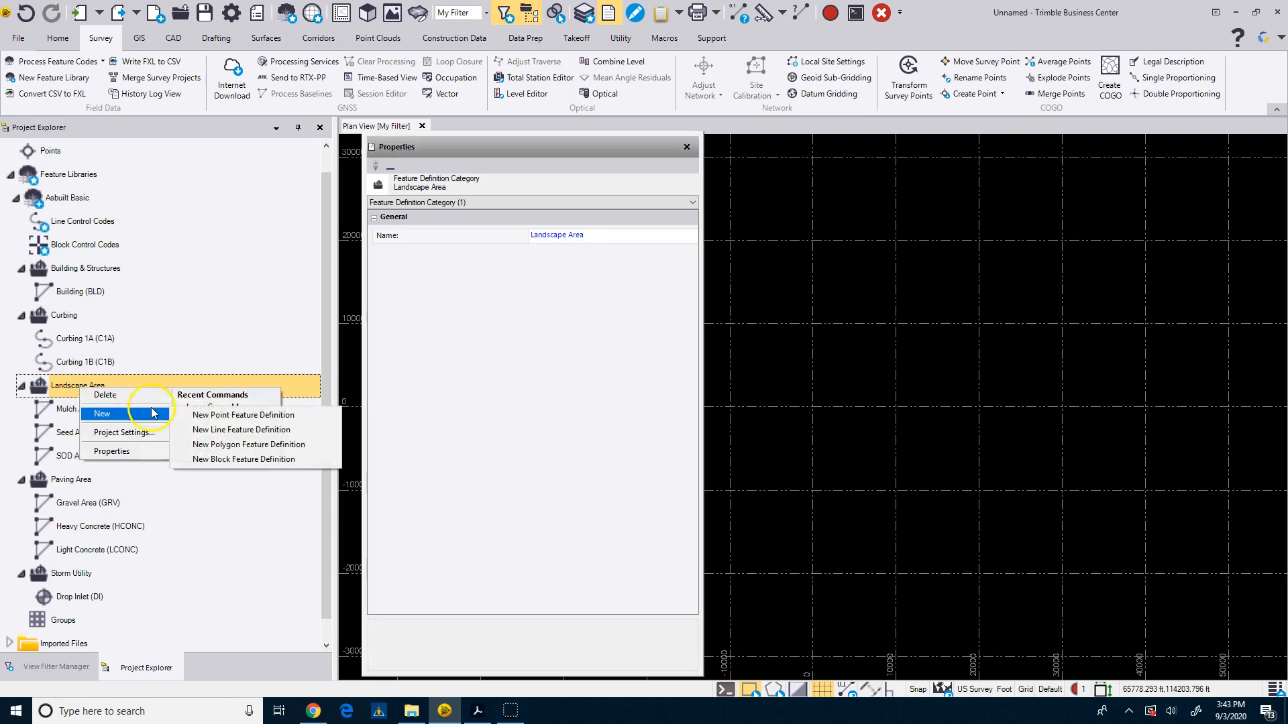
left_click(197, 416)
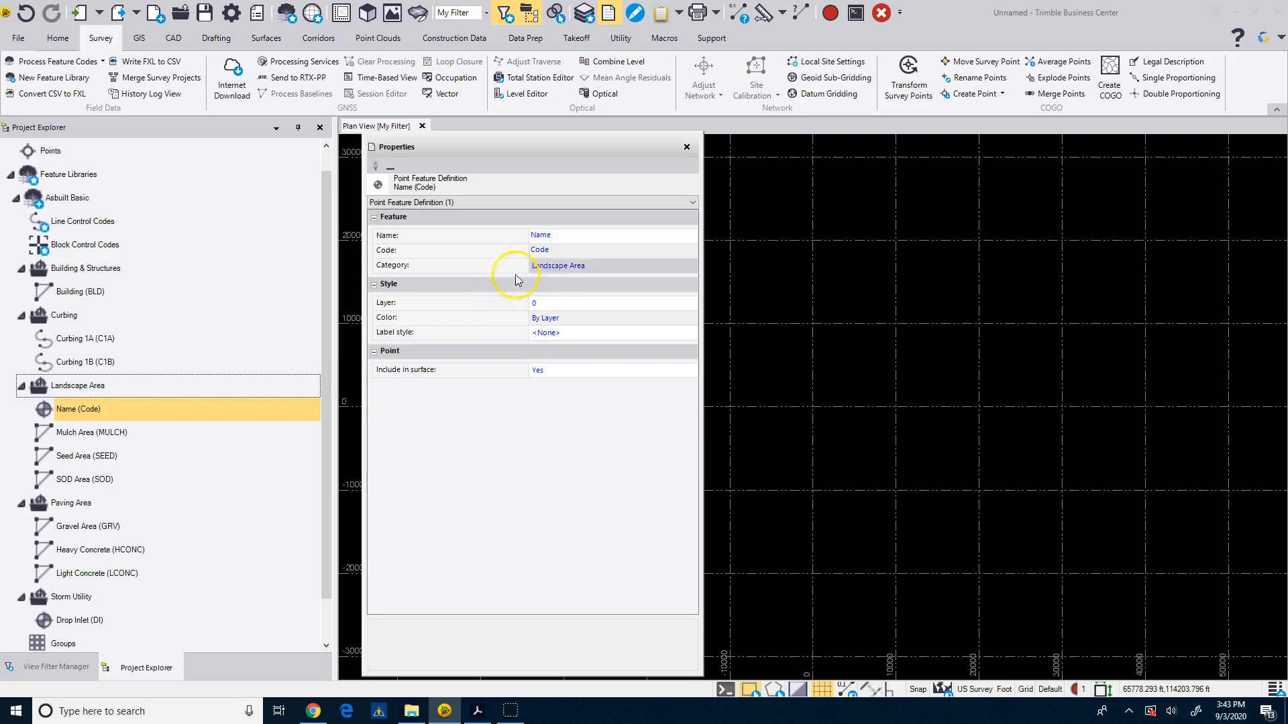
left_click(564, 237)
double_click(564, 237)
type("Ground Topo")
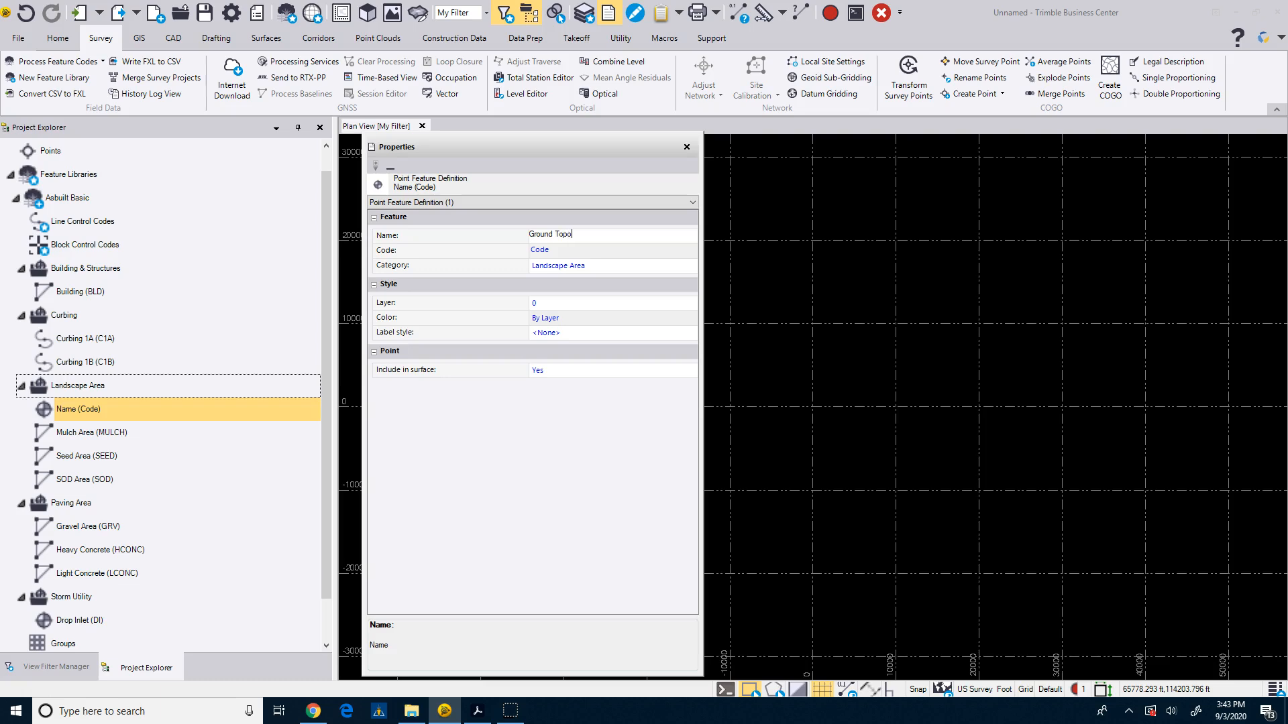
Set the Ground Topo feature's code to GS.
left_click(555, 249)
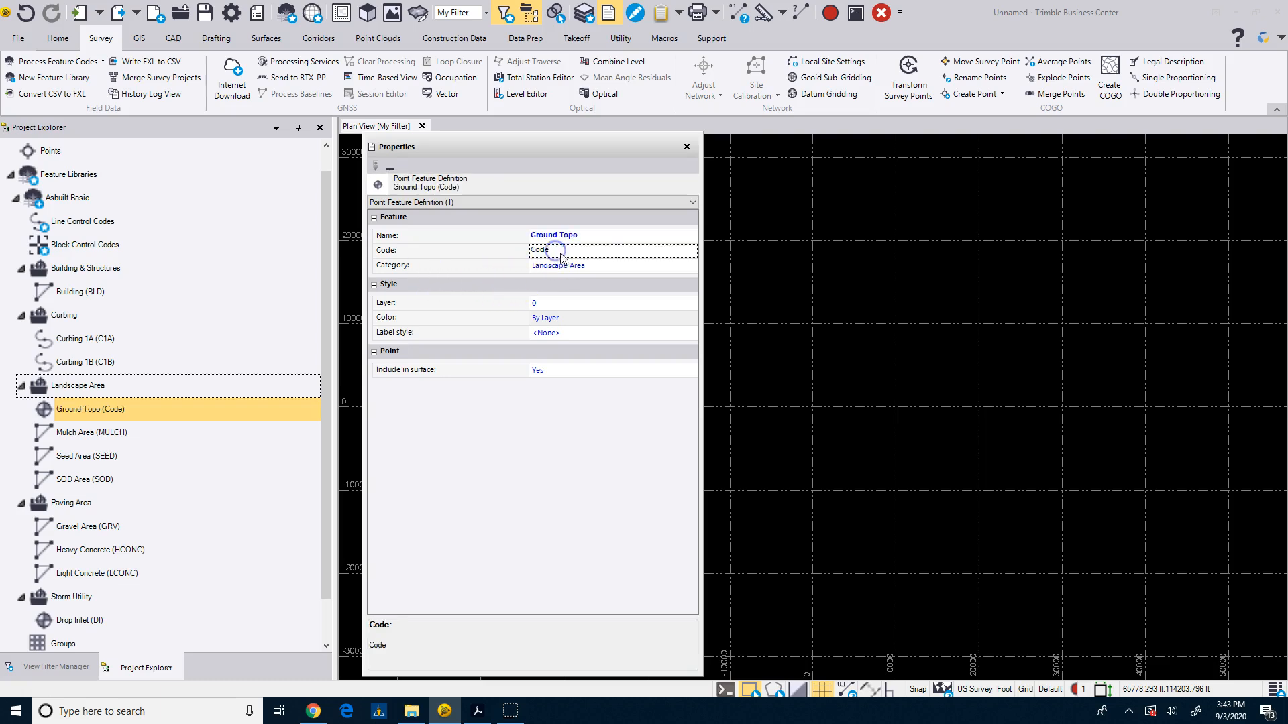
left_click_drag(555, 249, 512, 256)
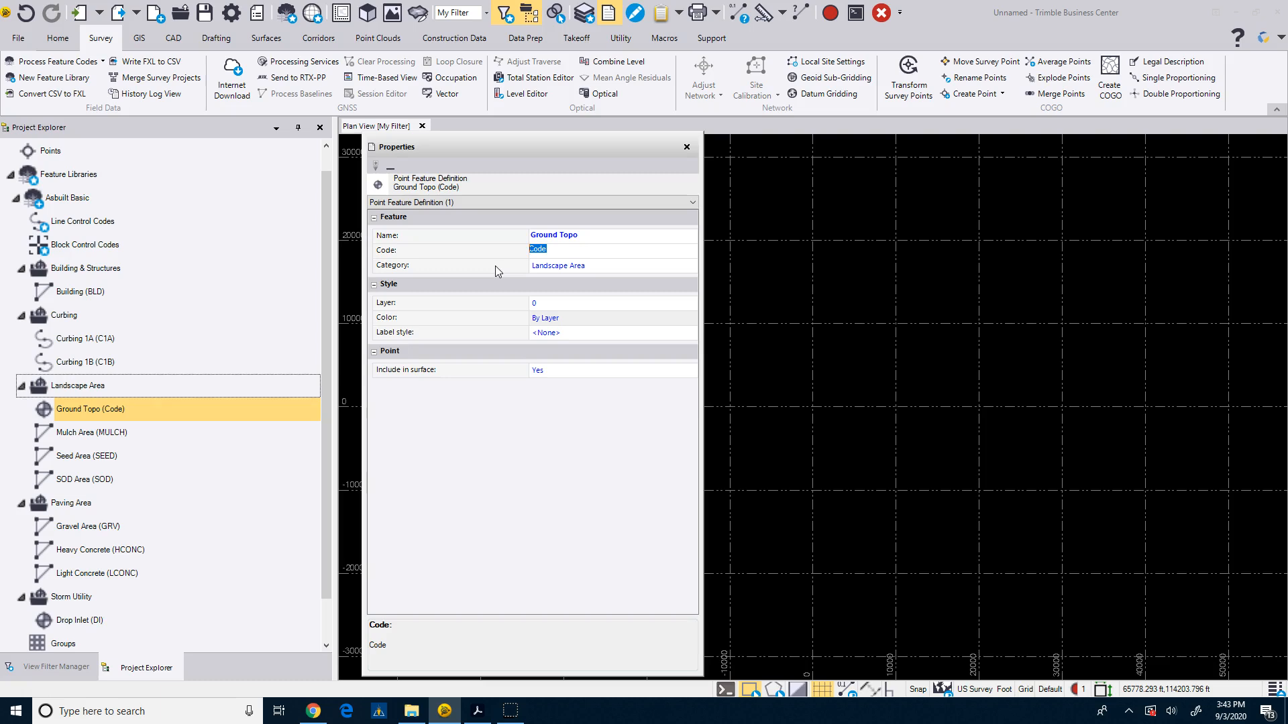
type("GS")
Create a new layer named ASB-Ground Topo for the Ground Topo feature.
left_click(549, 302)
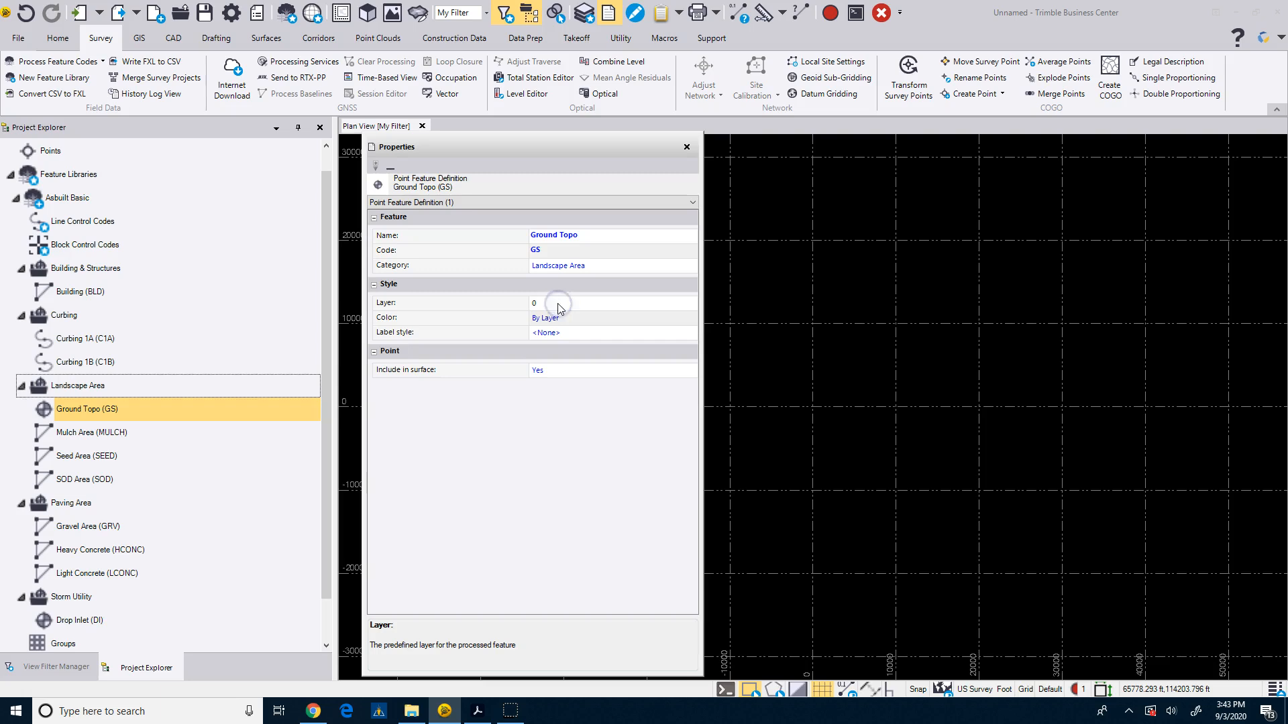
left_click(567, 304)
left_click(690, 305)
left_click(691, 303)
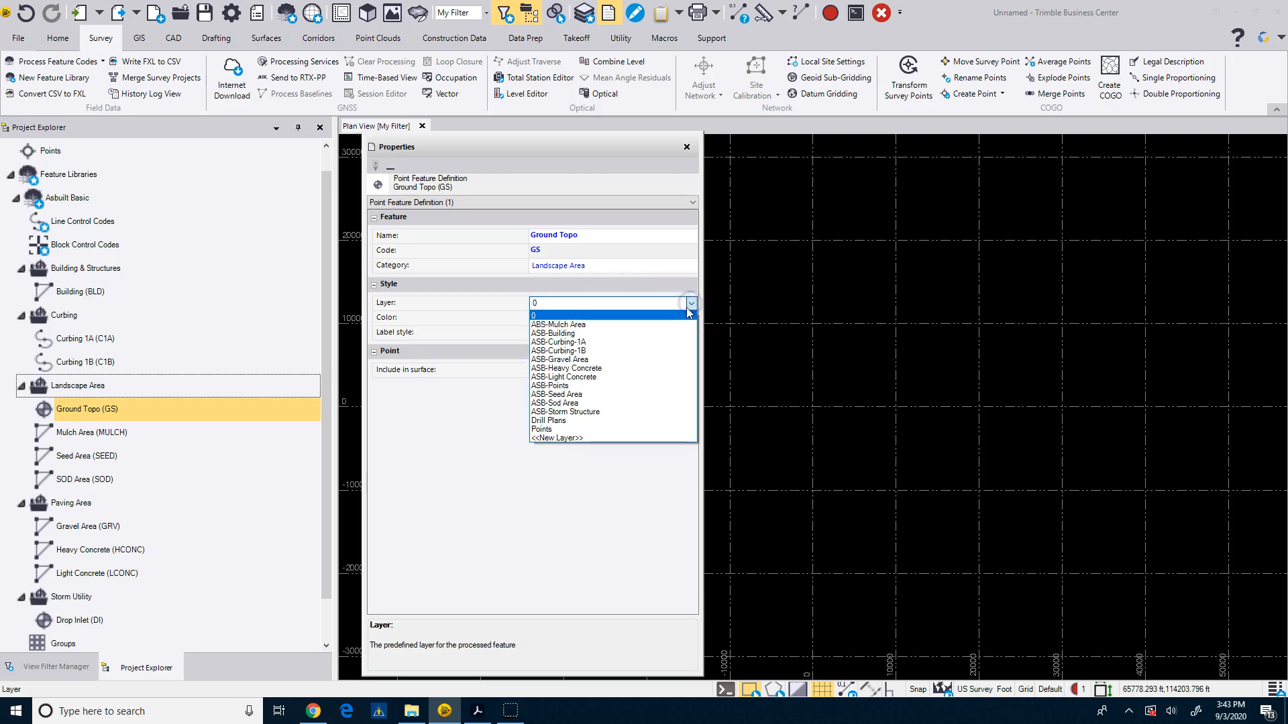
left_click(633, 305)
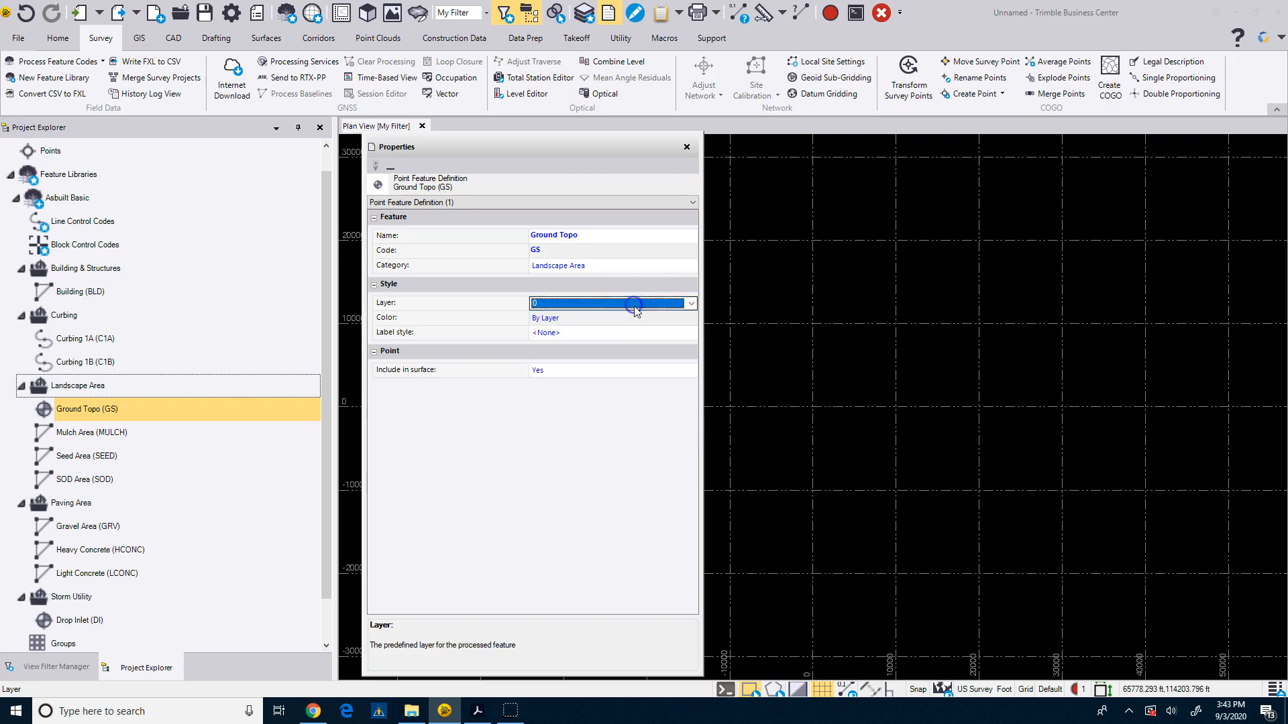
left_click(634, 307)
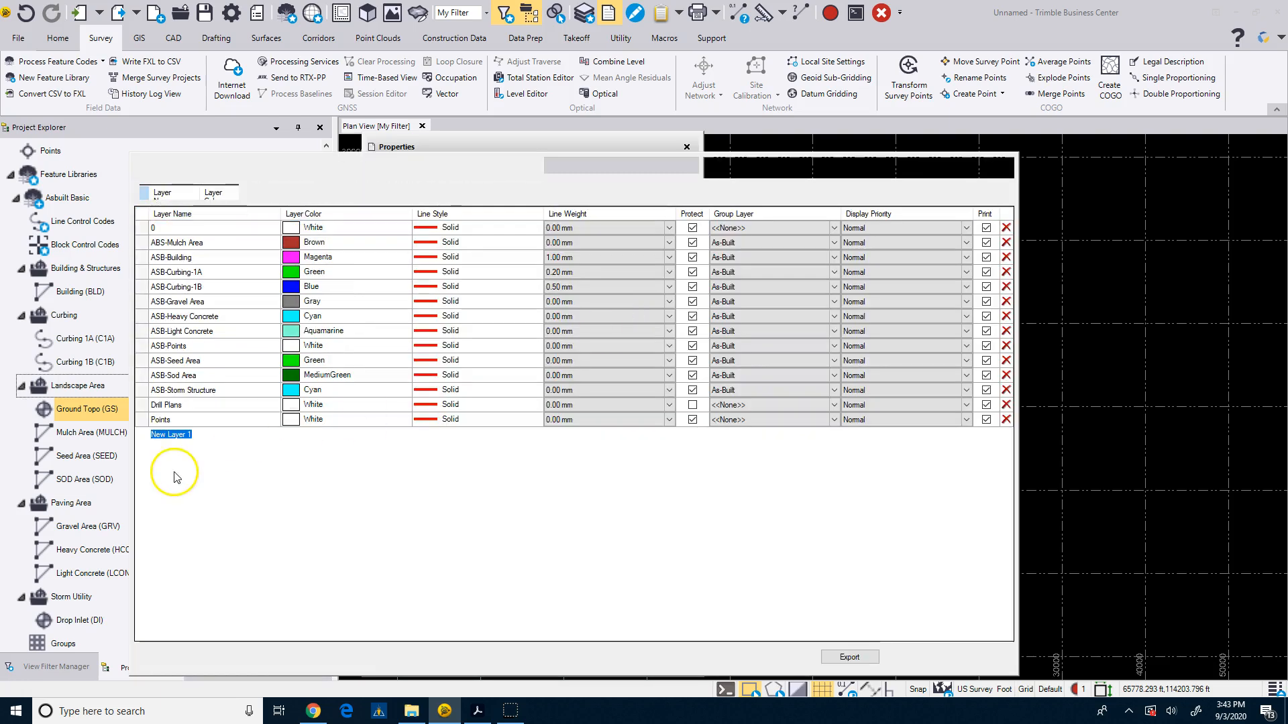
type("Ground Topo")
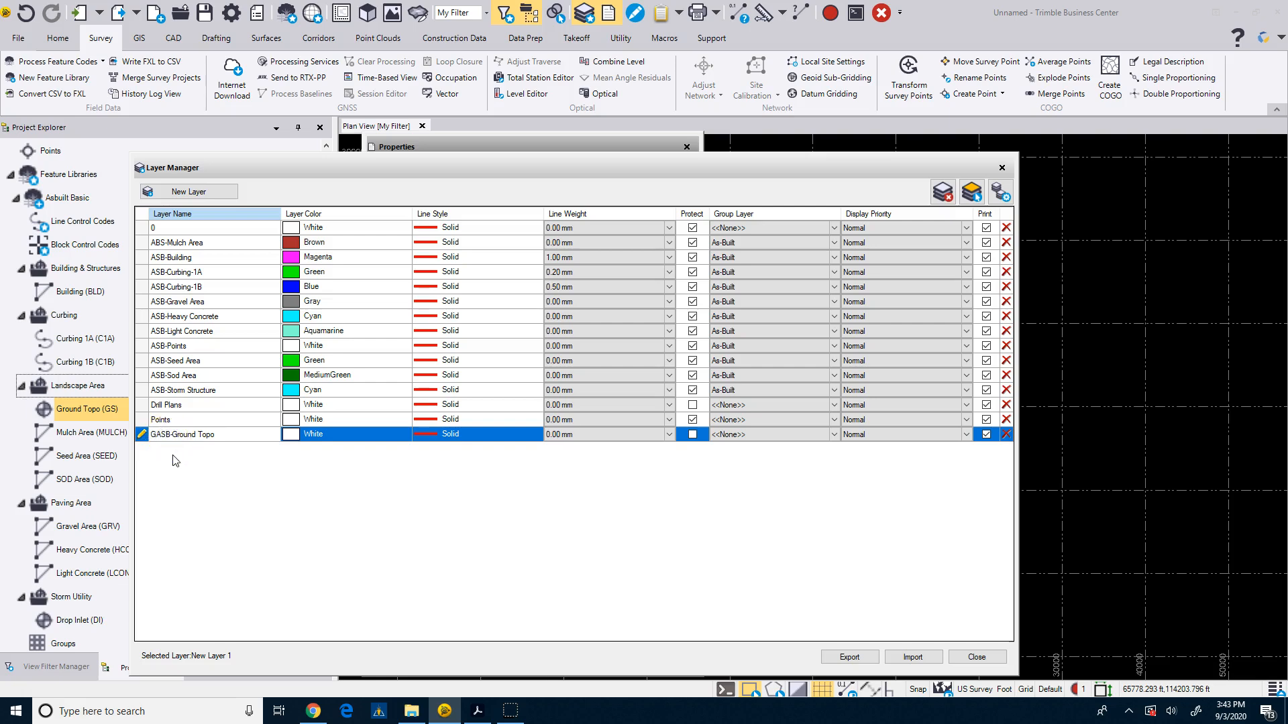
key("BackSpace")
key("BackSpace")
key("BackSpace")
type("AS")
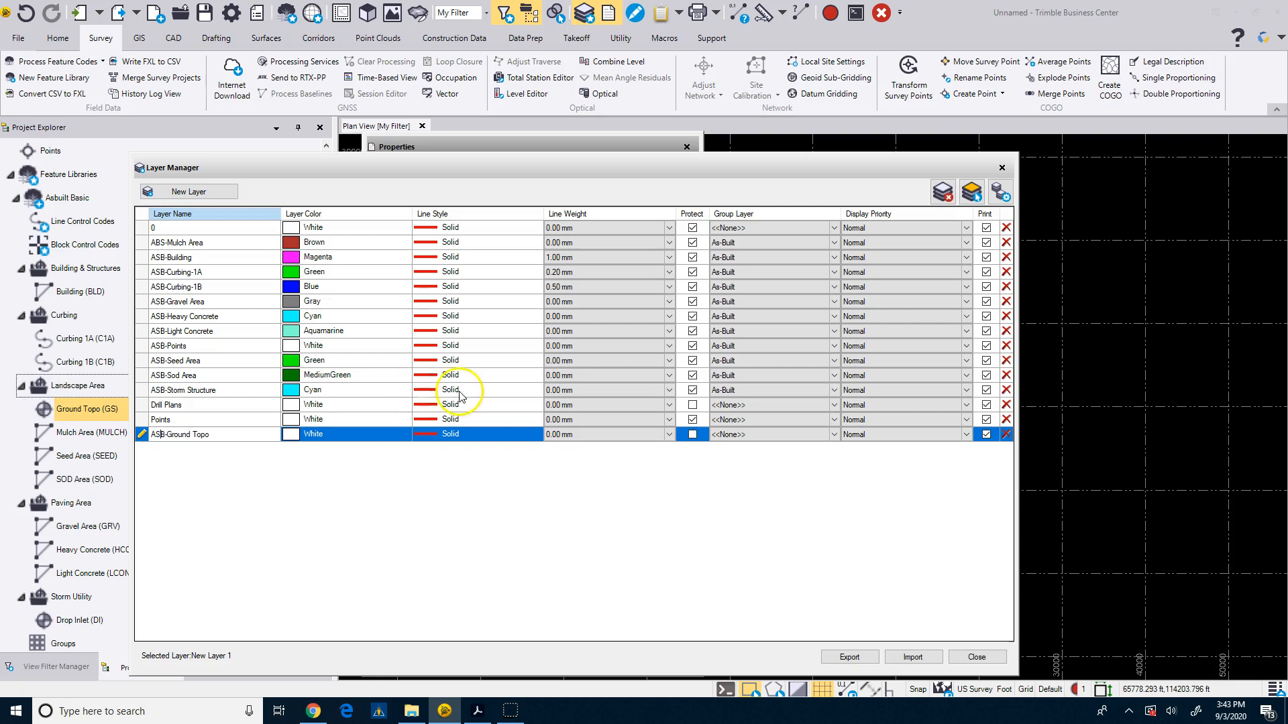
Protect the ASB-Ground Topo layer and assign it to the As-Built group layer, then close the layer manager.
left_click(693, 434)
left_click(833, 436)
left_click(833, 436)
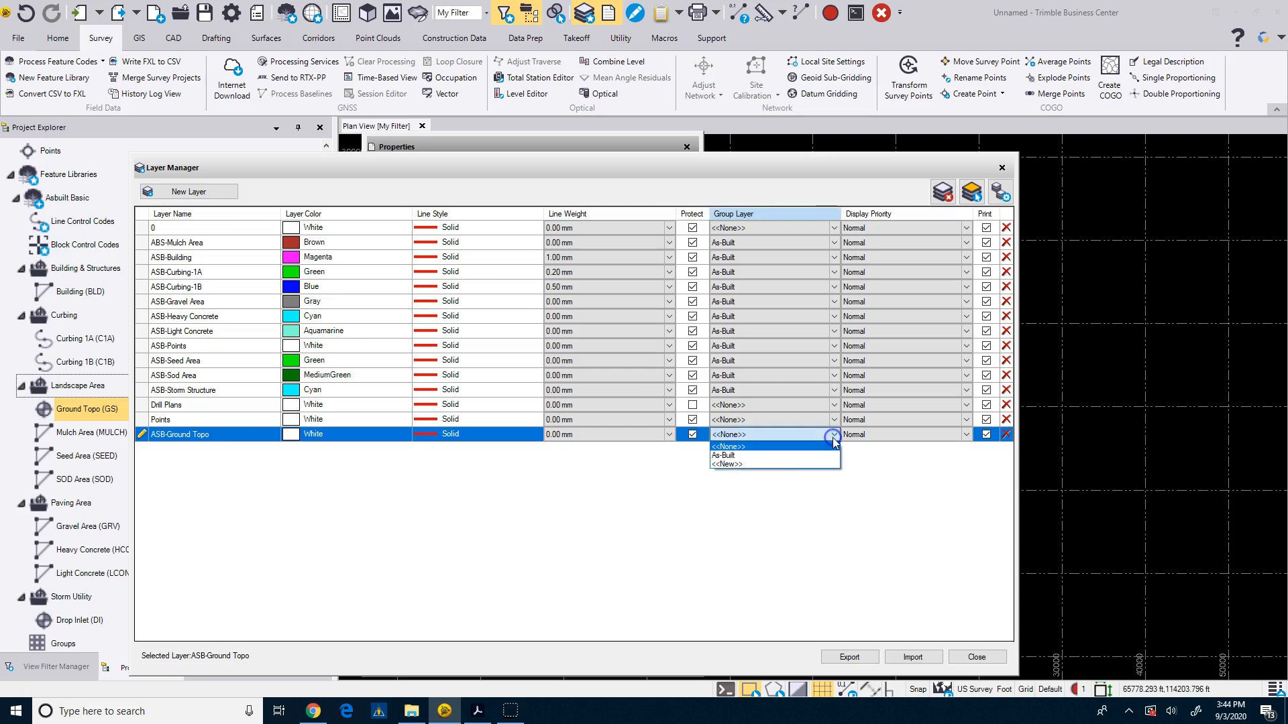
left_click(808, 455)
left_click(976, 657)
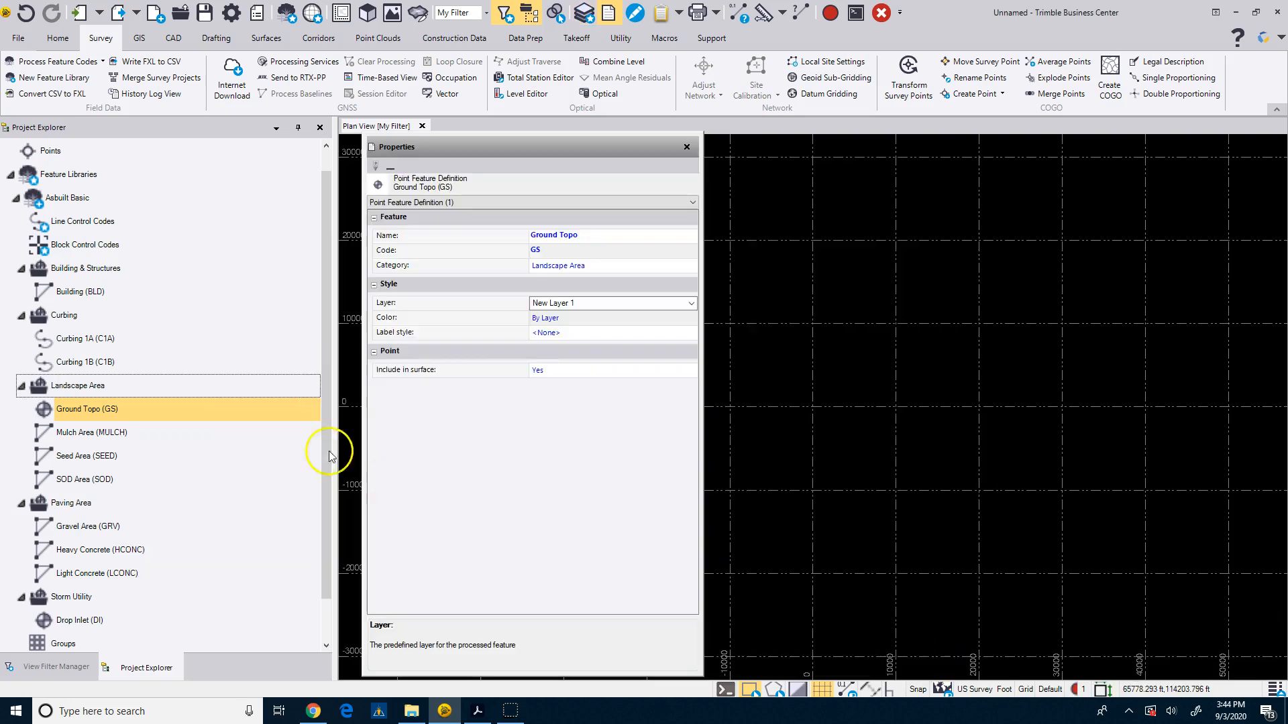
Review the properties of the Storm Utility category, Drop Inlet and Ground Topo feature definitions.
scroll(116, 502, "down", 2)
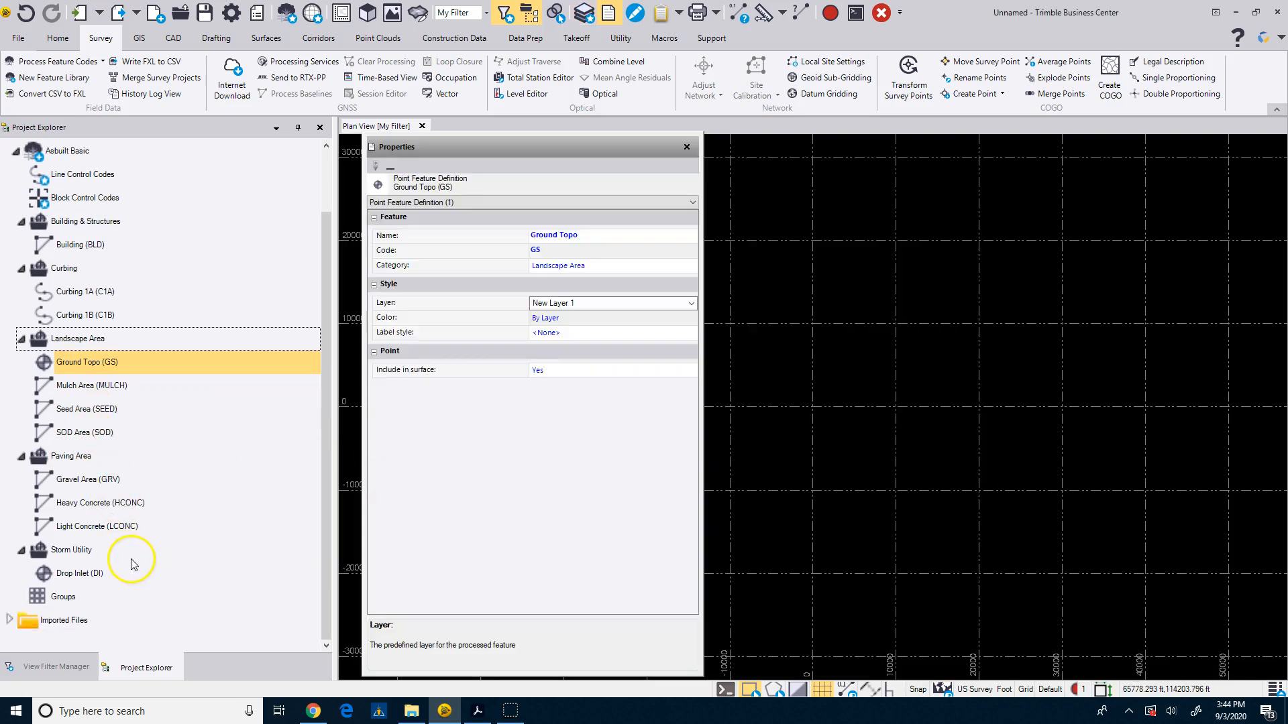
left_click(89, 551)
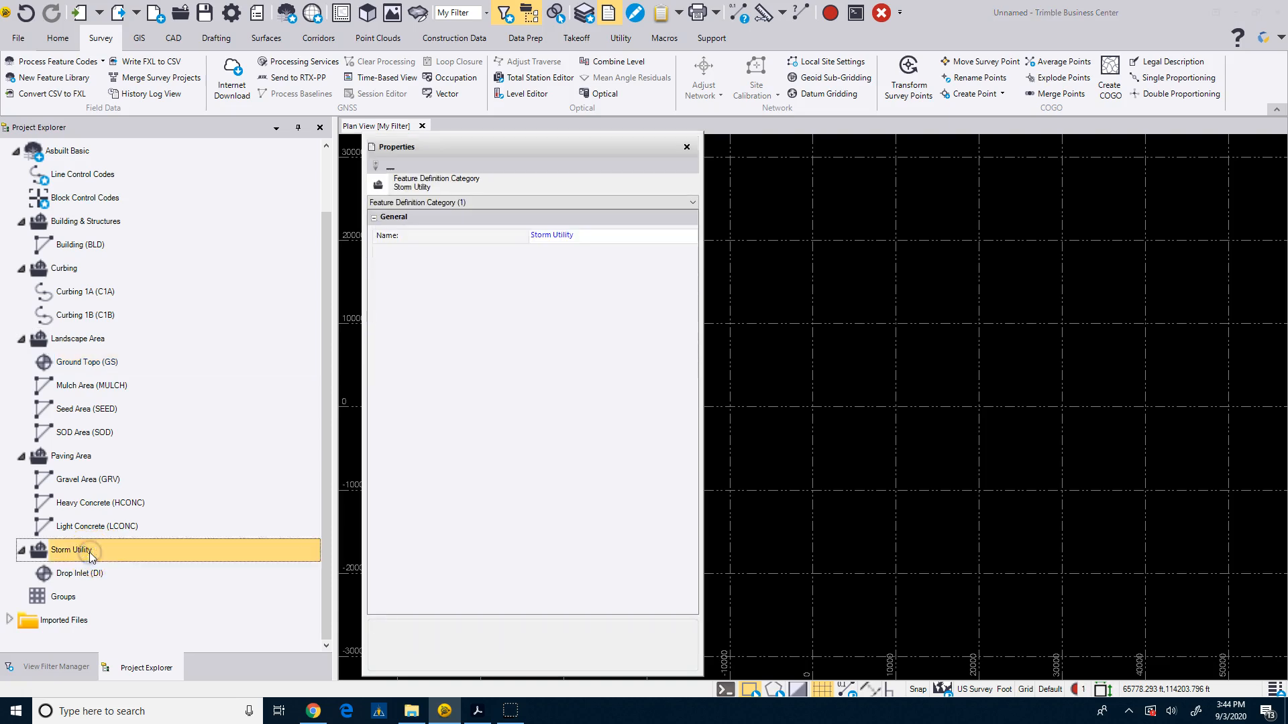
left_click(86, 574)
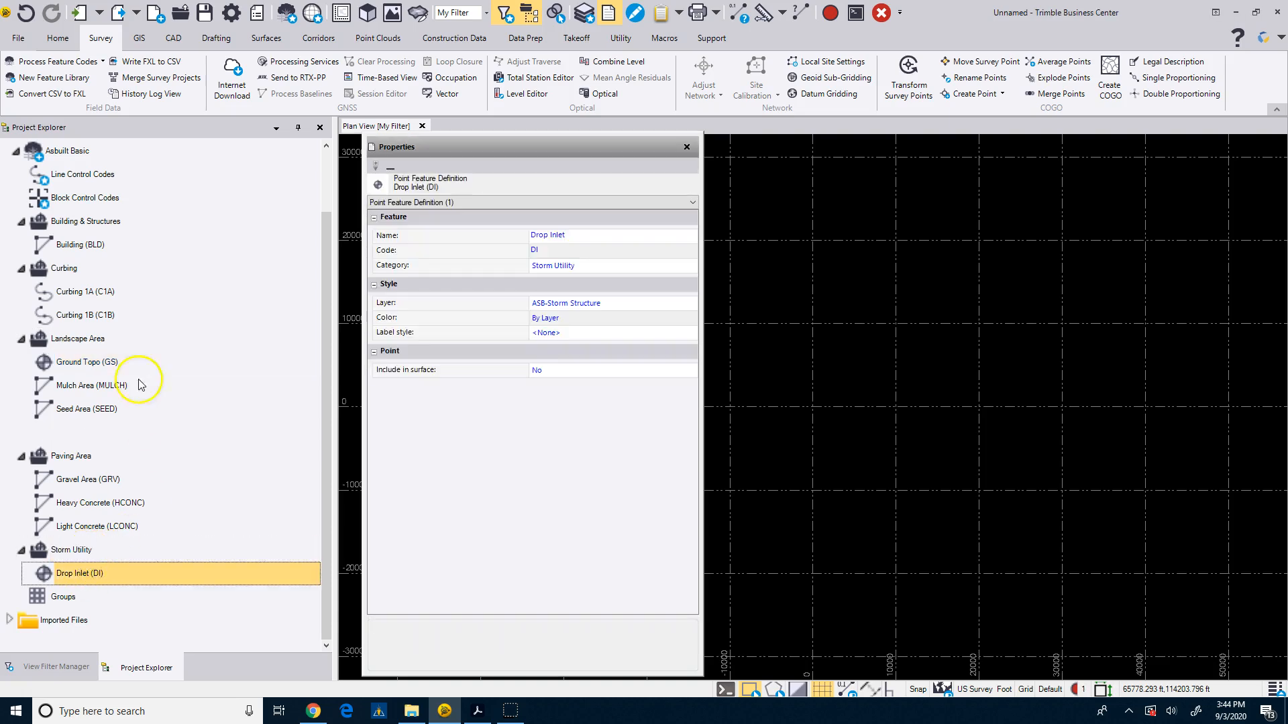
left_click(79, 363)
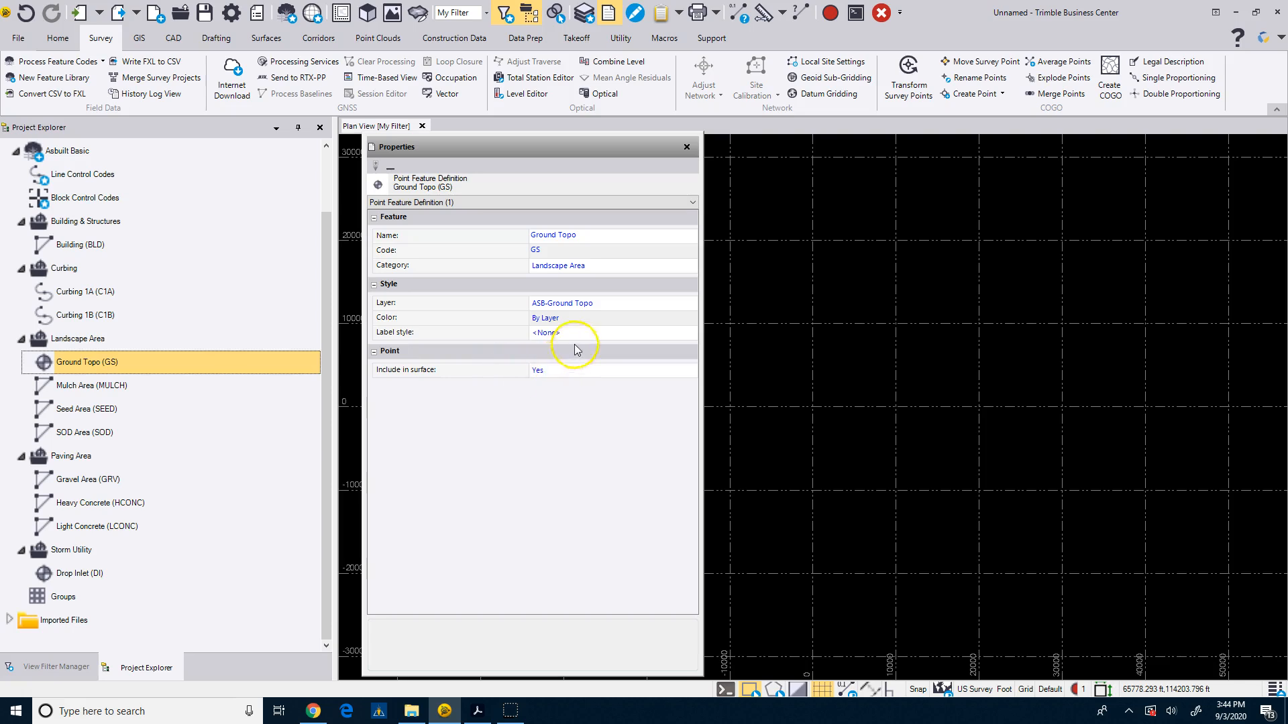
Add a new symbol definition under the Drop Inlet feature and expand its Symbols node.
left_click(64, 572)
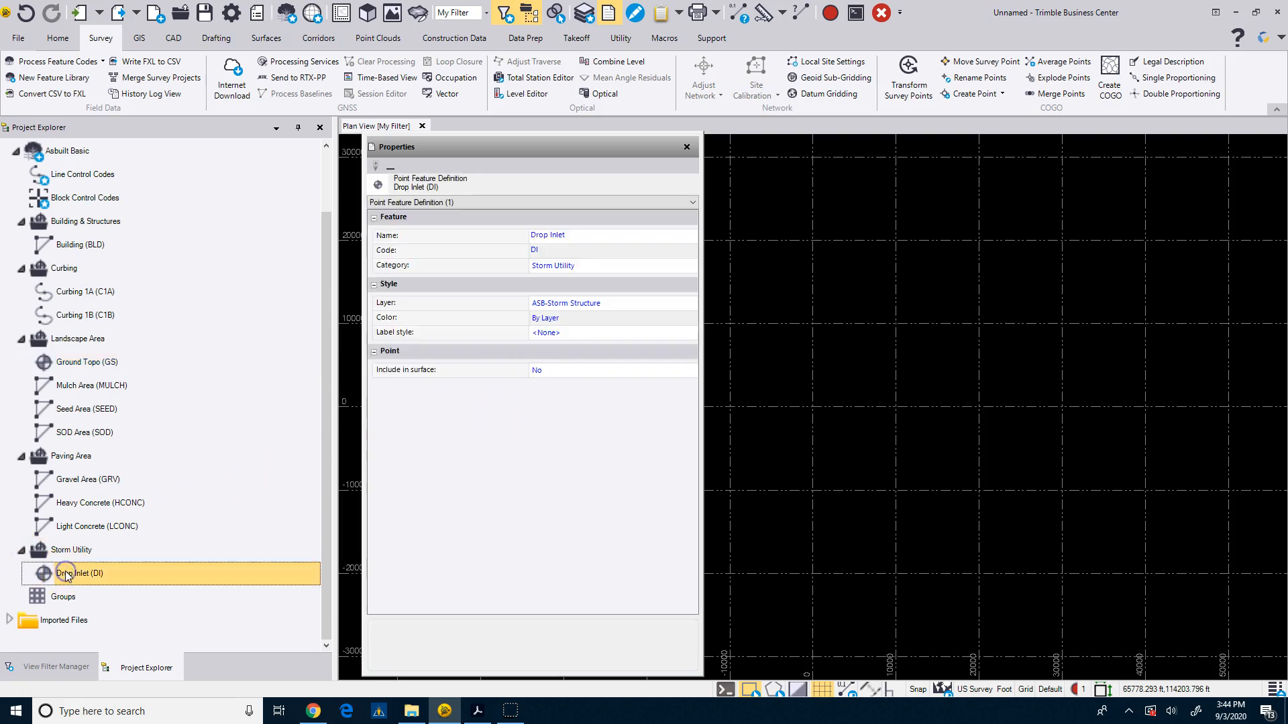
right_click(67, 573)
left_click(82, 581)
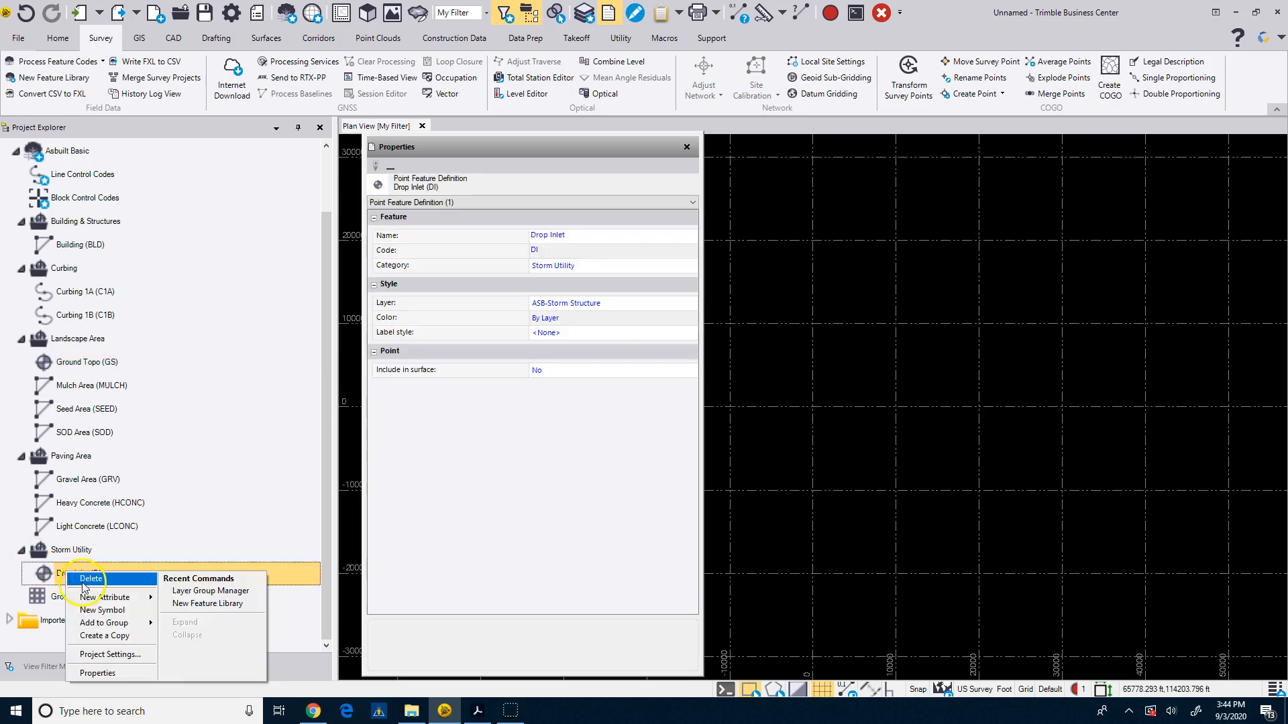
left_click(107, 610)
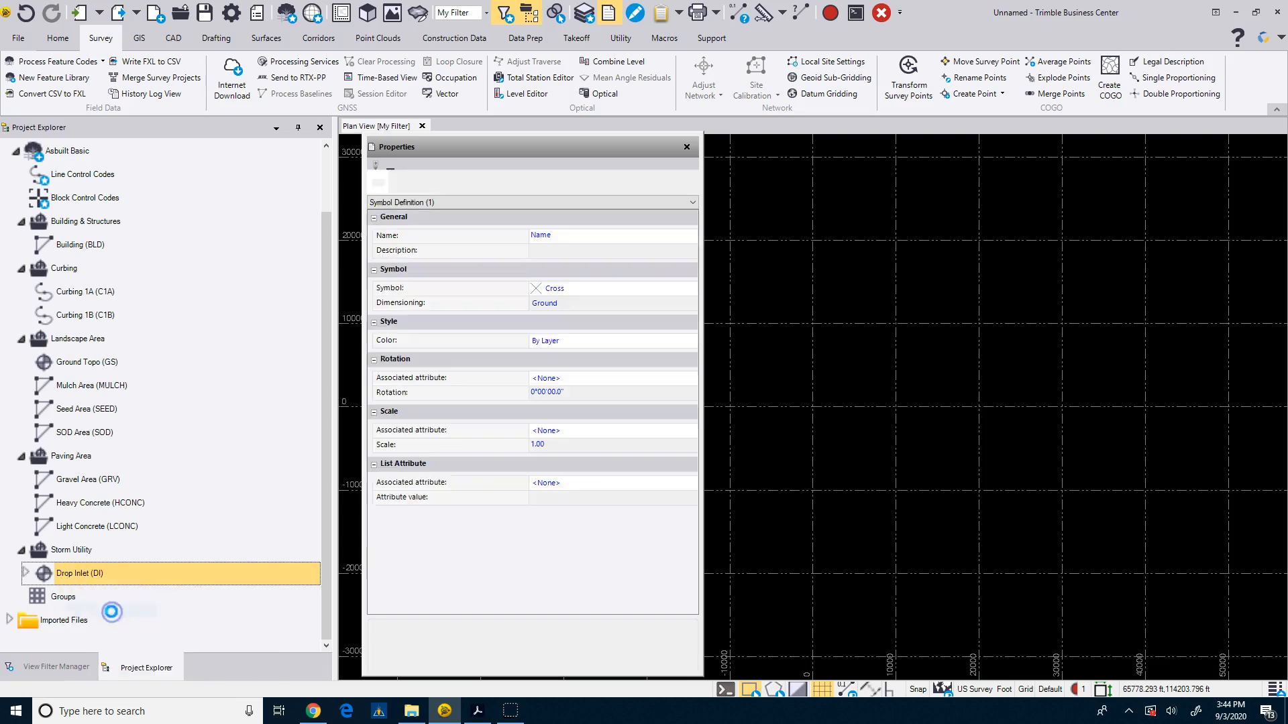
right_click(65, 578)
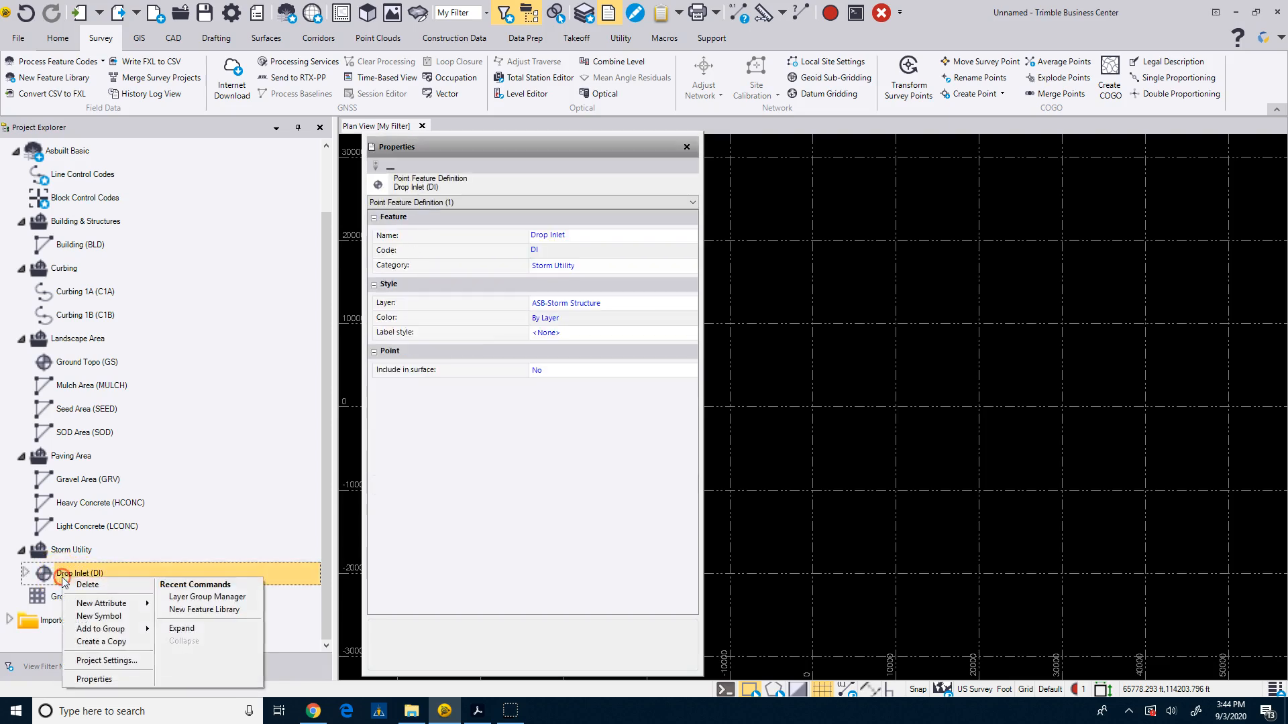
left_click(97, 617)
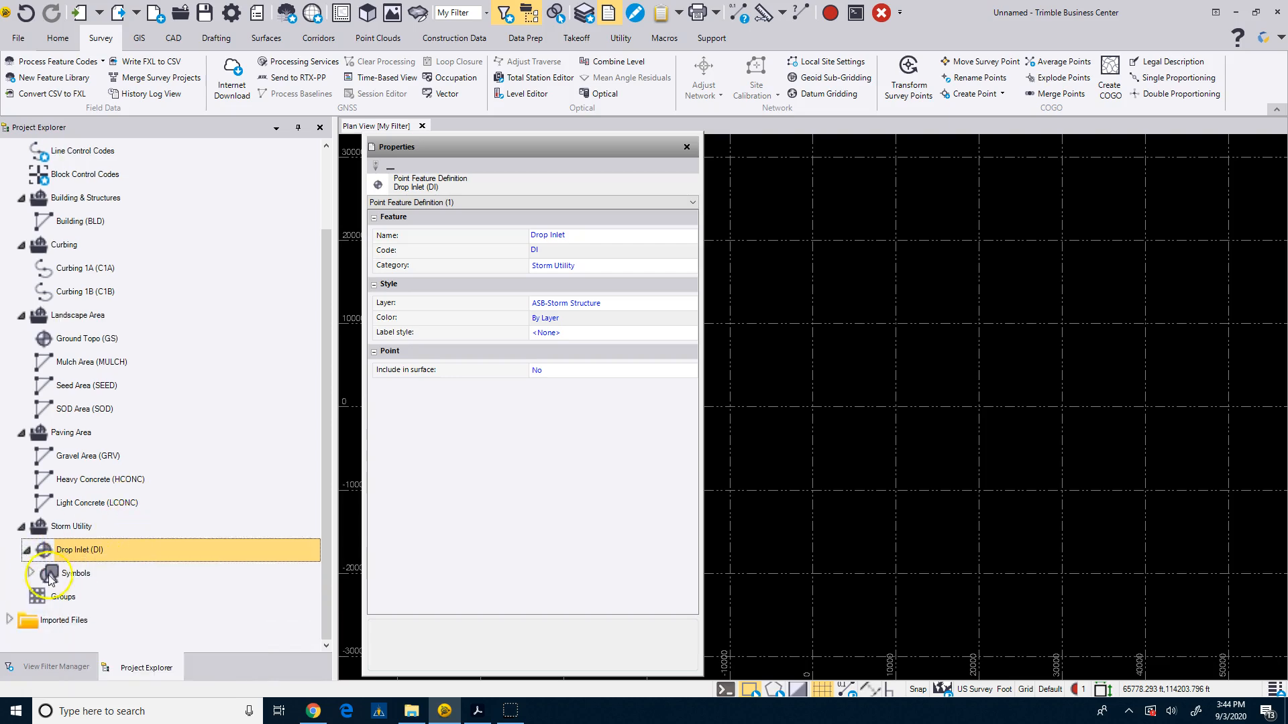
left_click(32, 573)
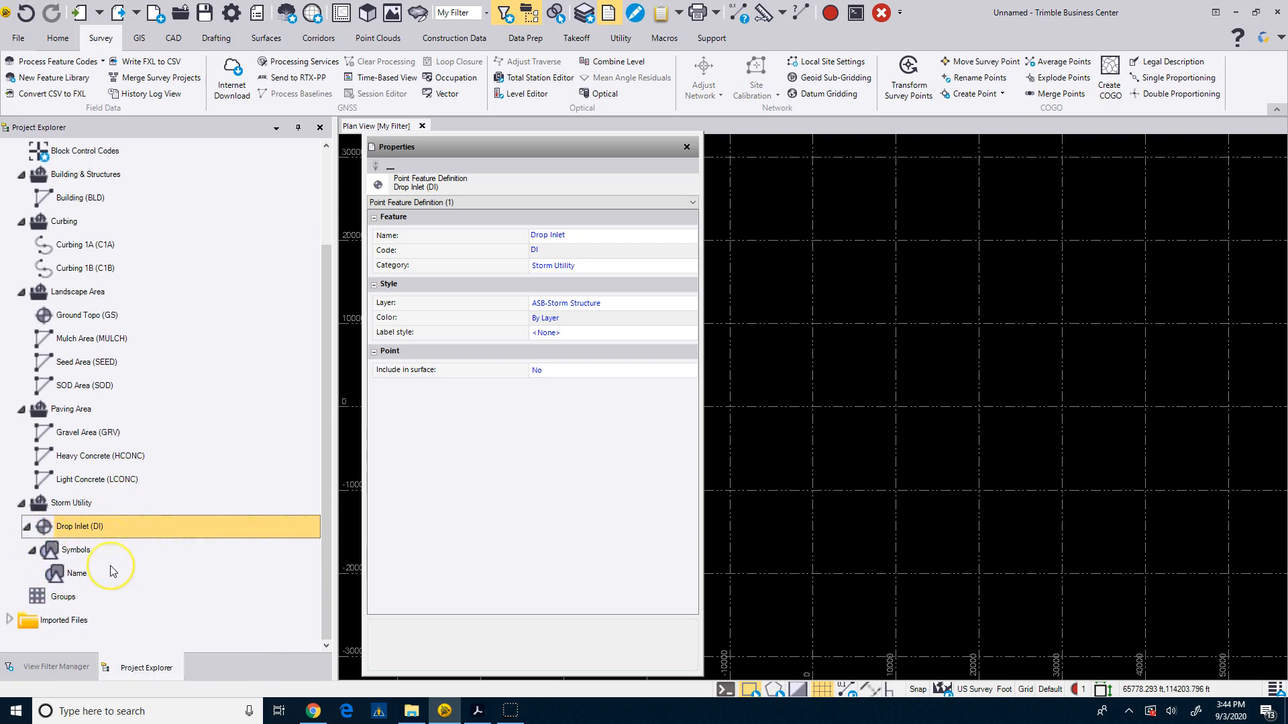
Name the new symbol DI and give it the description Drop Inlet.
left_click(82, 529)
left_click(76, 573)
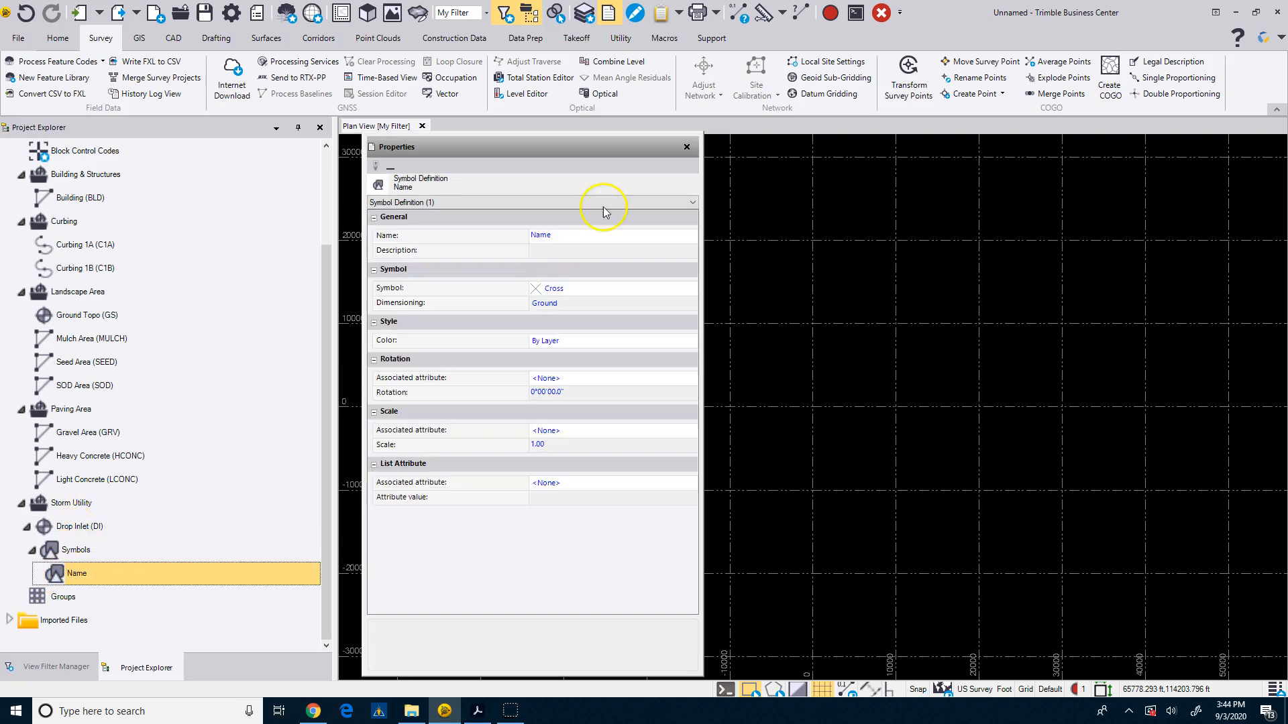
left_click(572, 243)
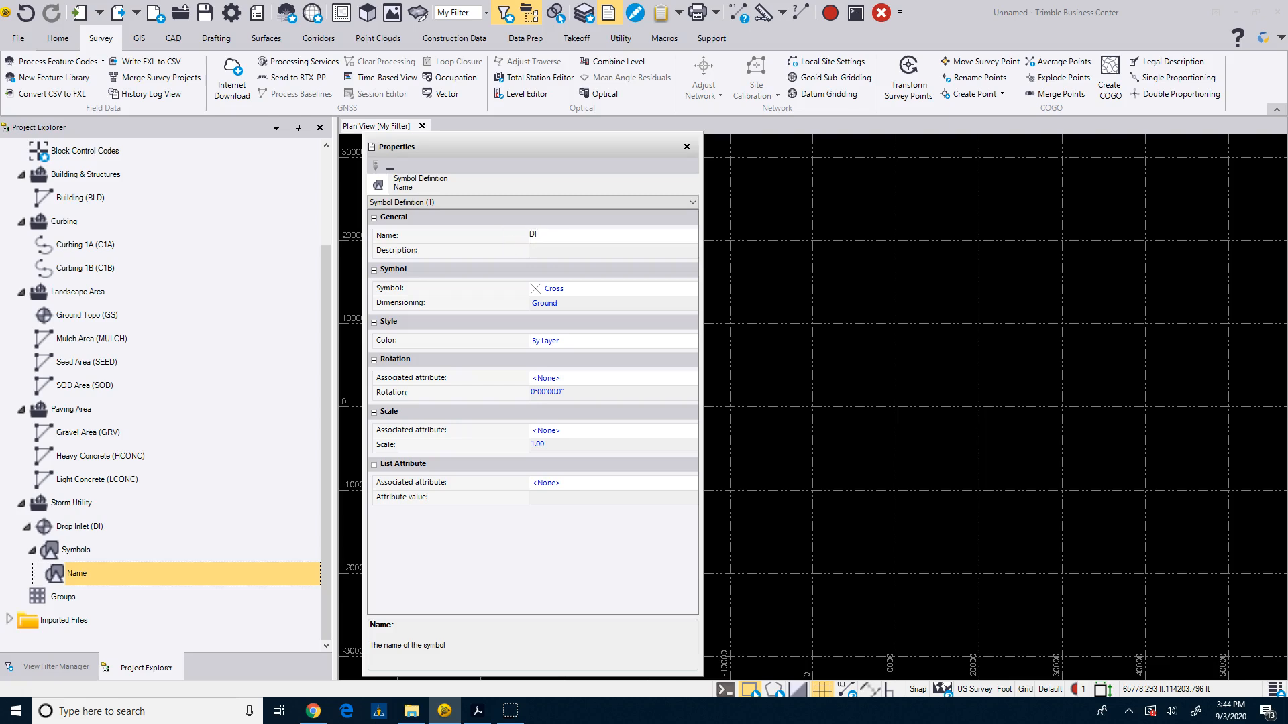
left_click(544, 252)
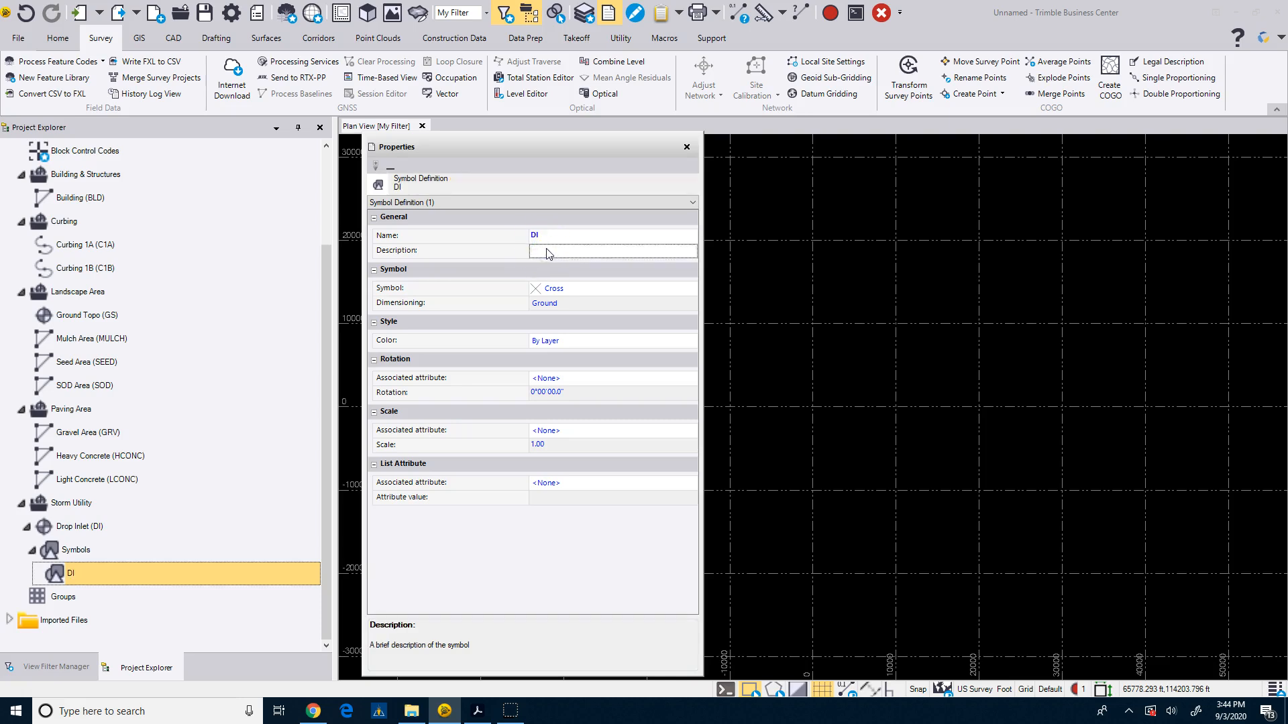
type("D")
Open the symbol import manager from the DI symbol's Symbol options.
left_click(557, 290)
left_click(571, 290)
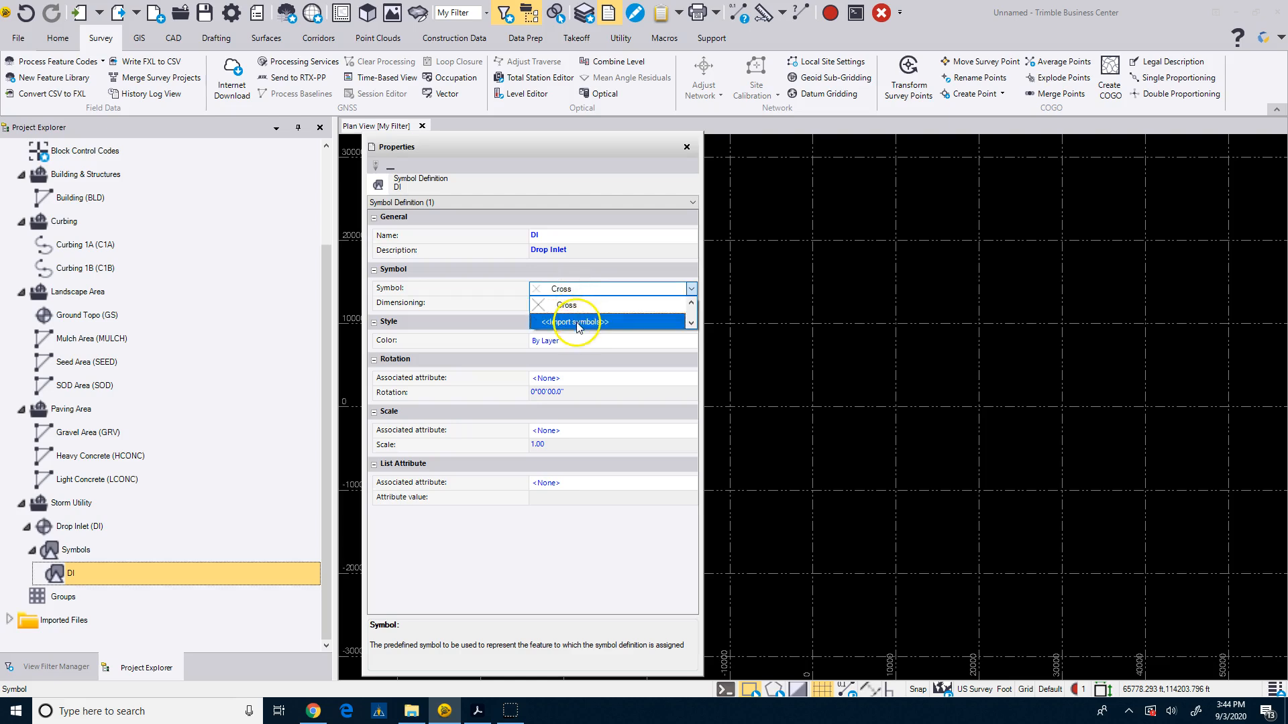
left_click(576, 323)
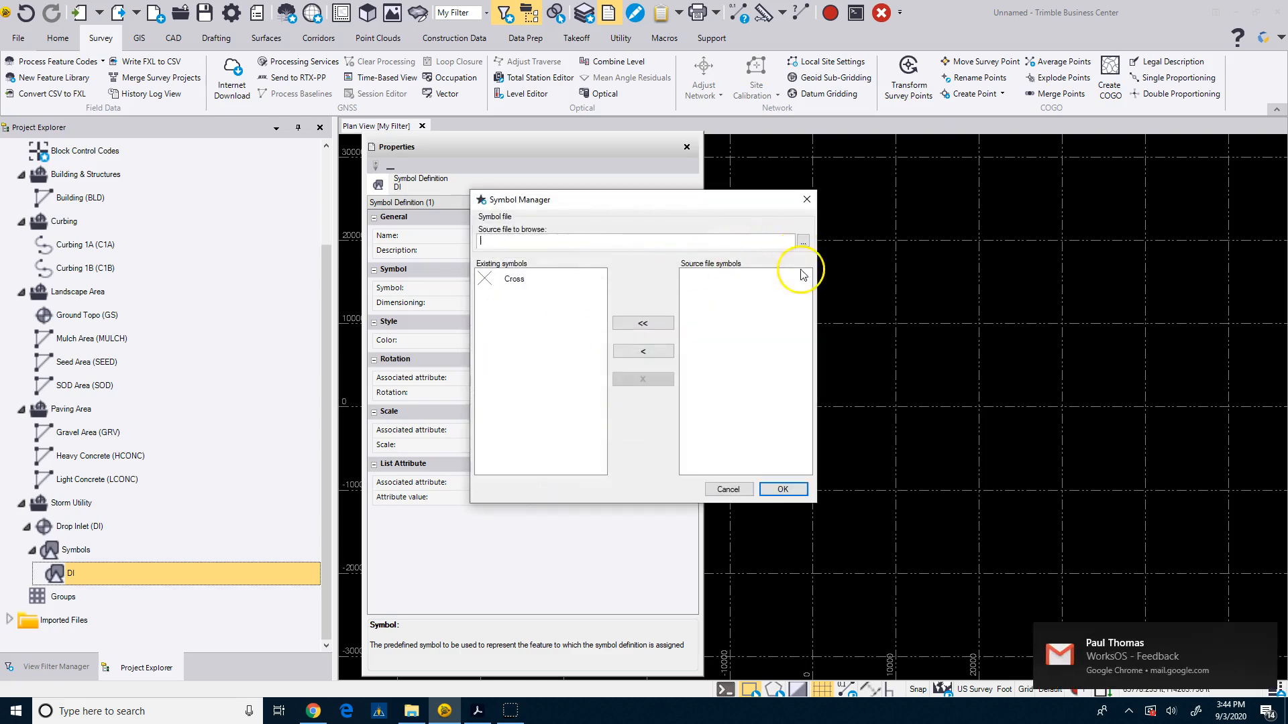
left_click(1264, 632)
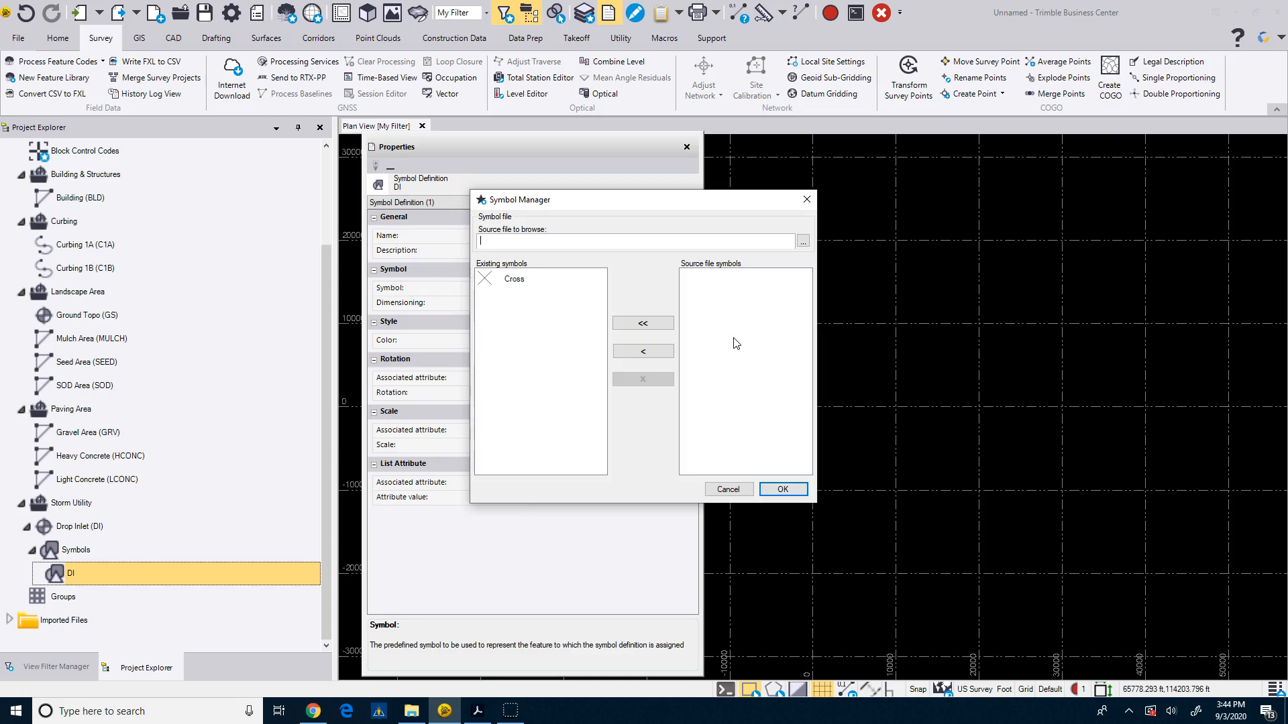
Browse to F:\Standards\Symbols-Blocks, switch to AutoCAD dwg files and load UTL-Structures.dwg as the source symbol file.
left_click(802, 242)
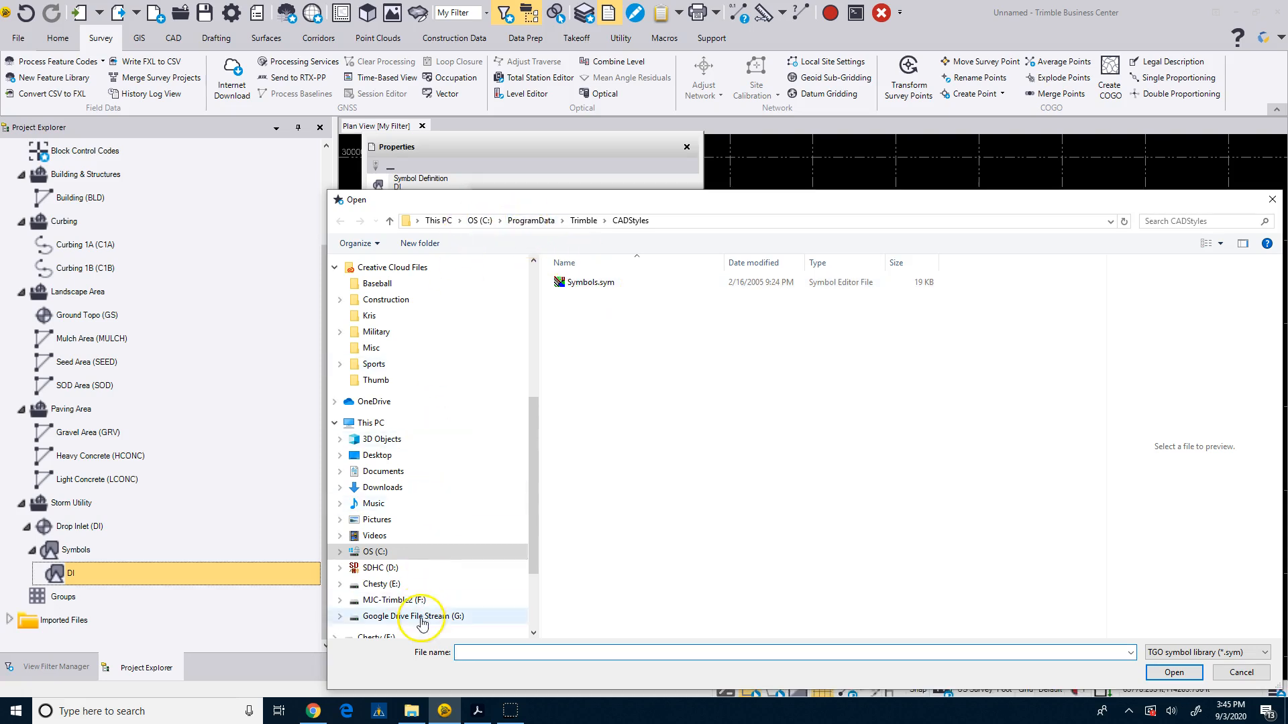
left_click(397, 599)
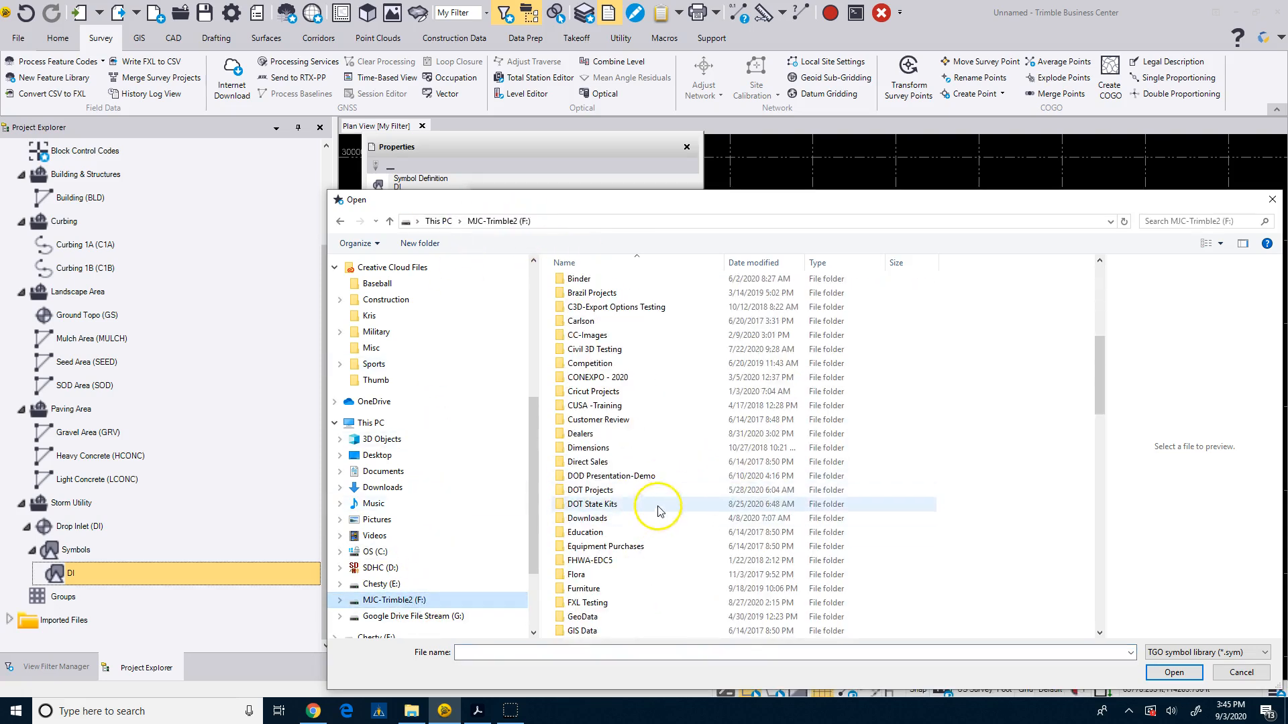
scroll(654, 503, "down", 12)
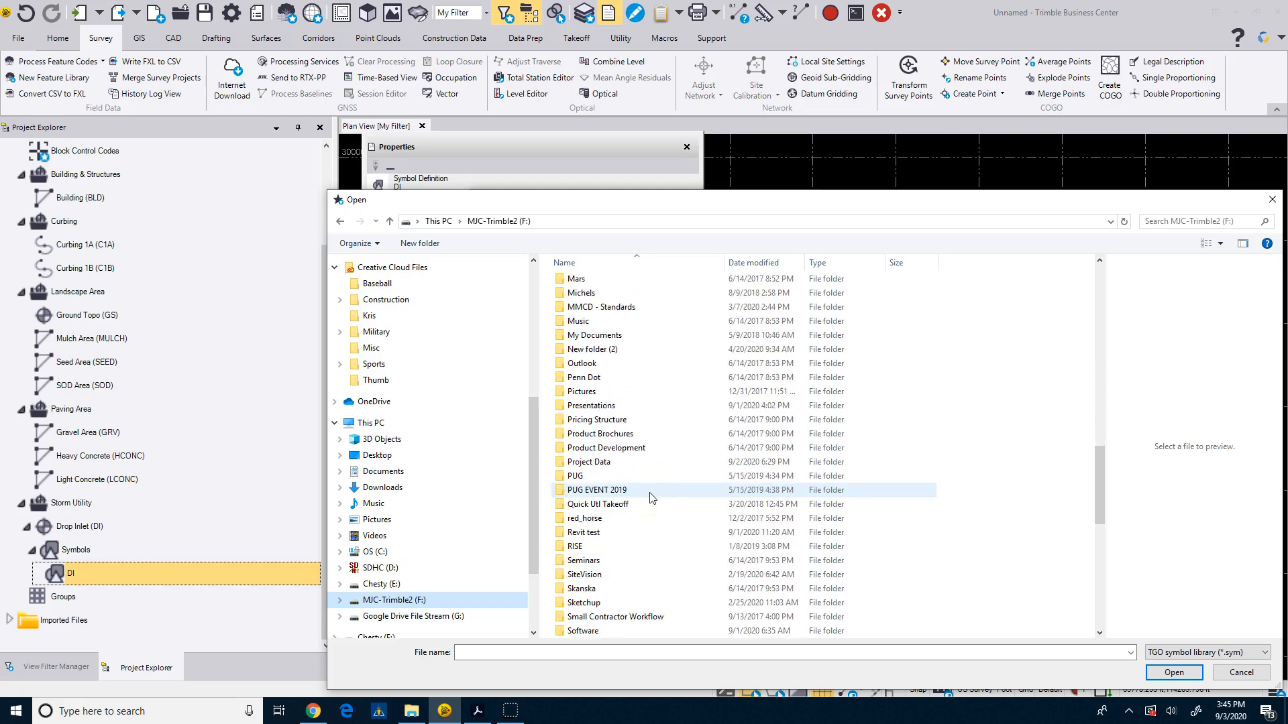
scroll(650, 497, "down", 5)
double_click(608, 439)
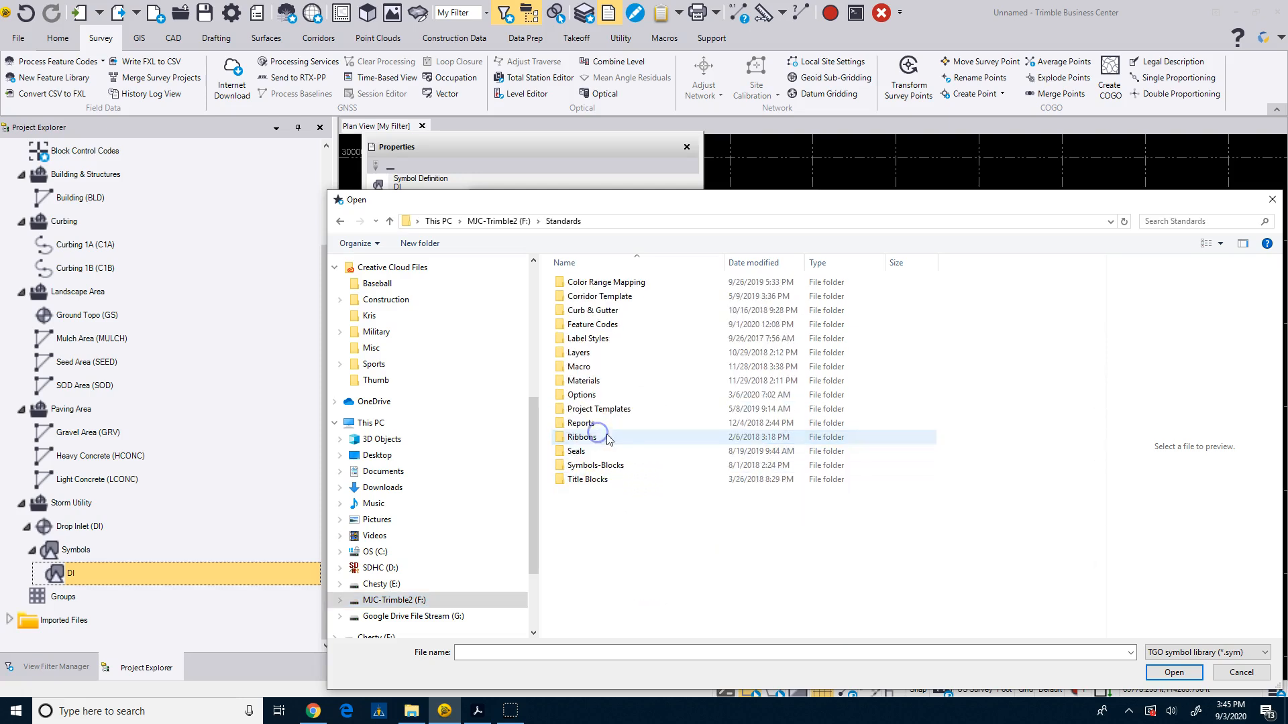
double_click(609, 464)
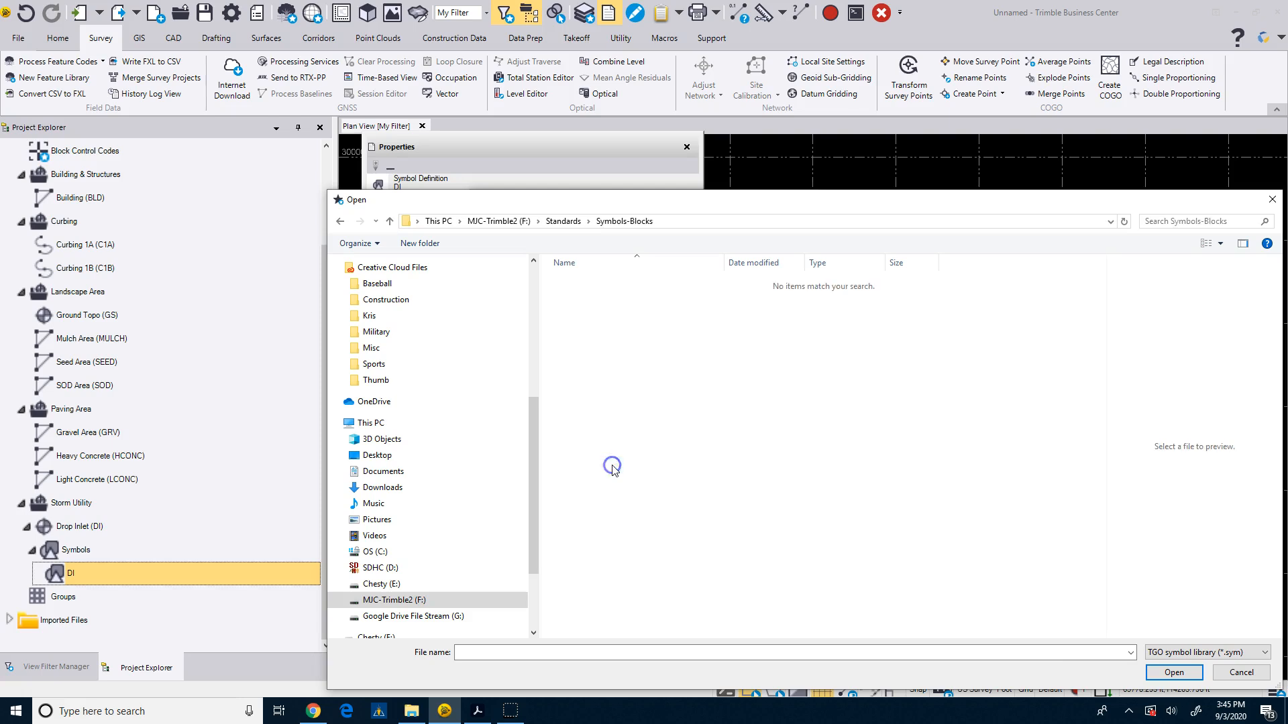
left_click(1187, 652)
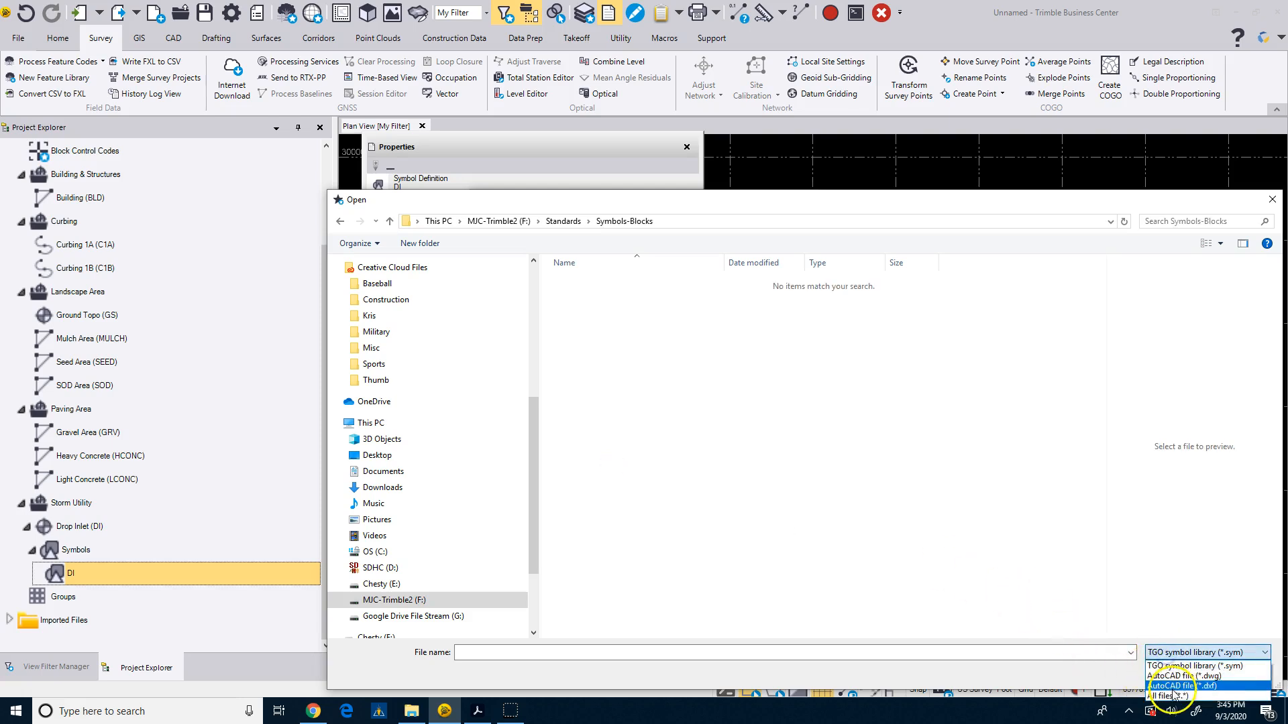
left_click(1178, 676)
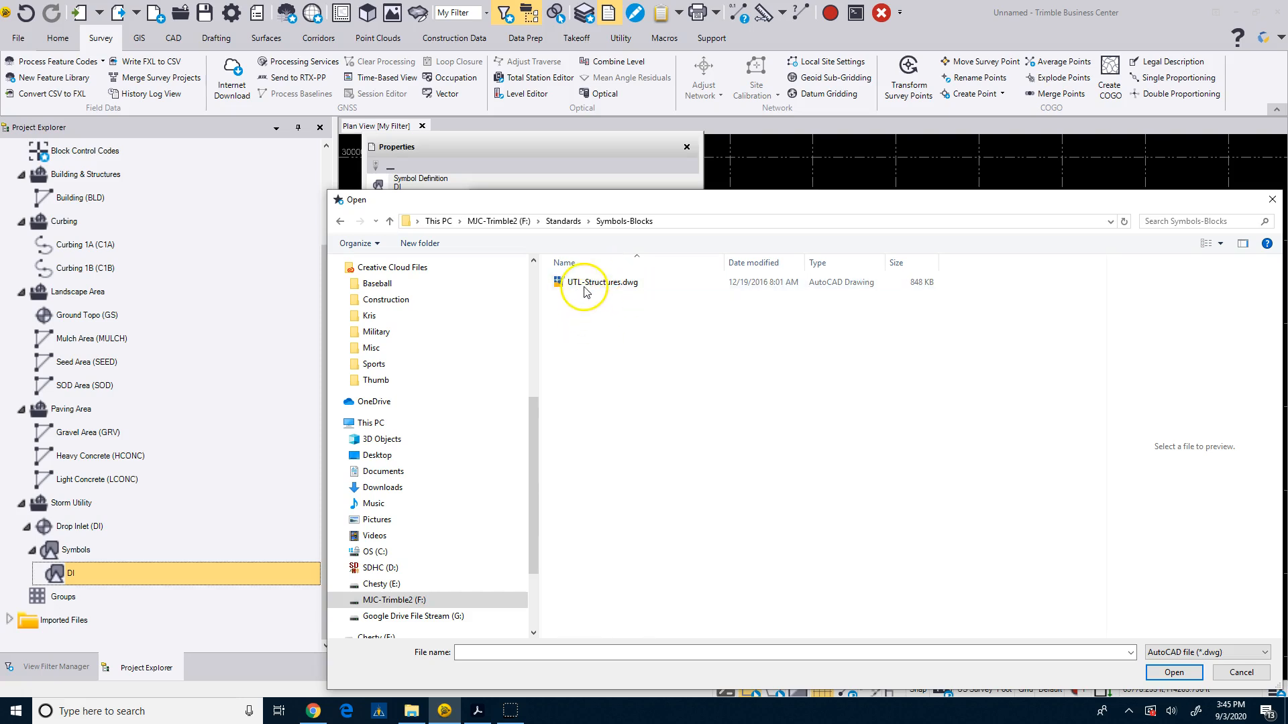
left_click(578, 283)
left_click(1173, 672)
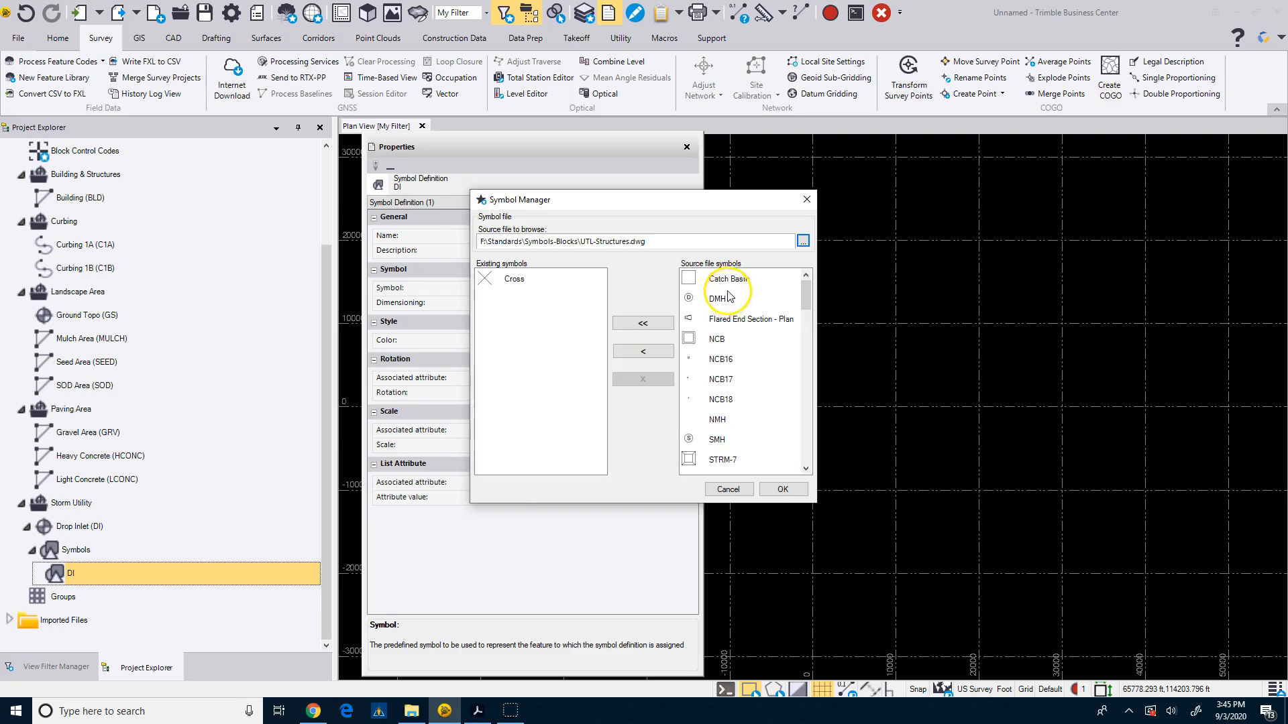
Import the VDOT-2A symbol from the source file symbols into the existing symbols.
scroll(747, 452, "down", 2)
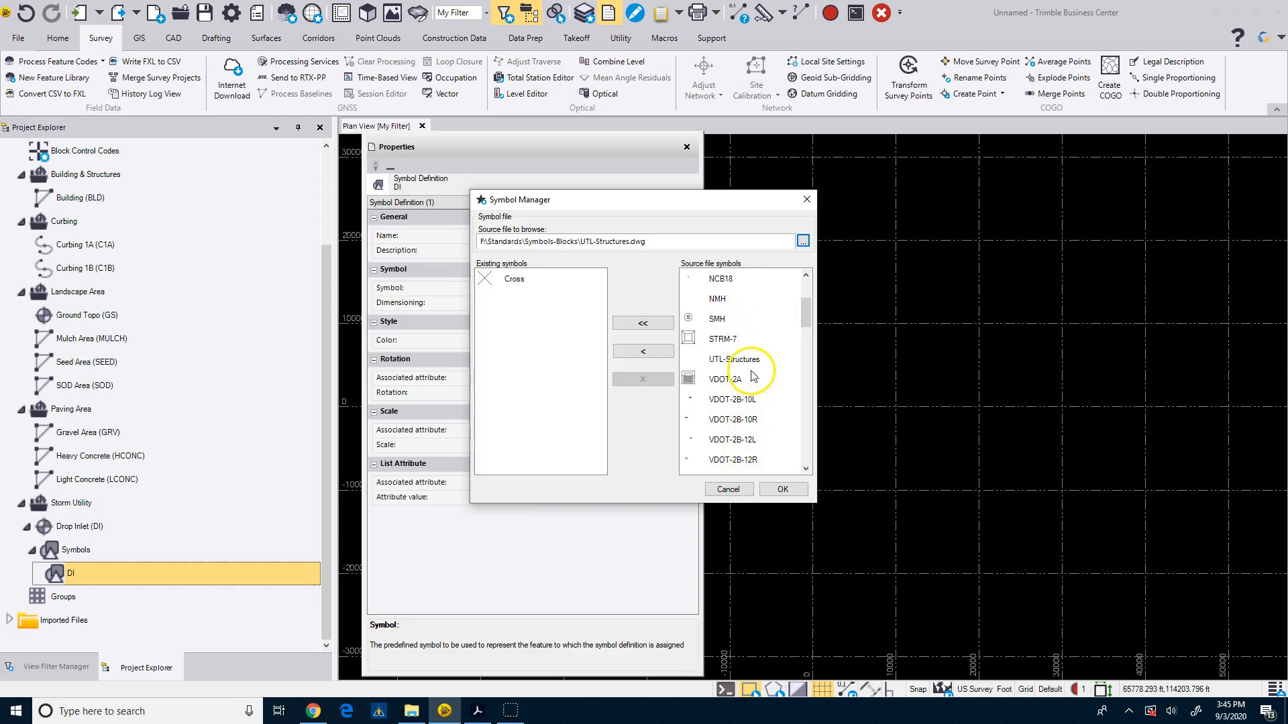
scroll(749, 379, "down", 2)
scroll(745, 394, "down", 2)
scroll(744, 395, "down", 1)
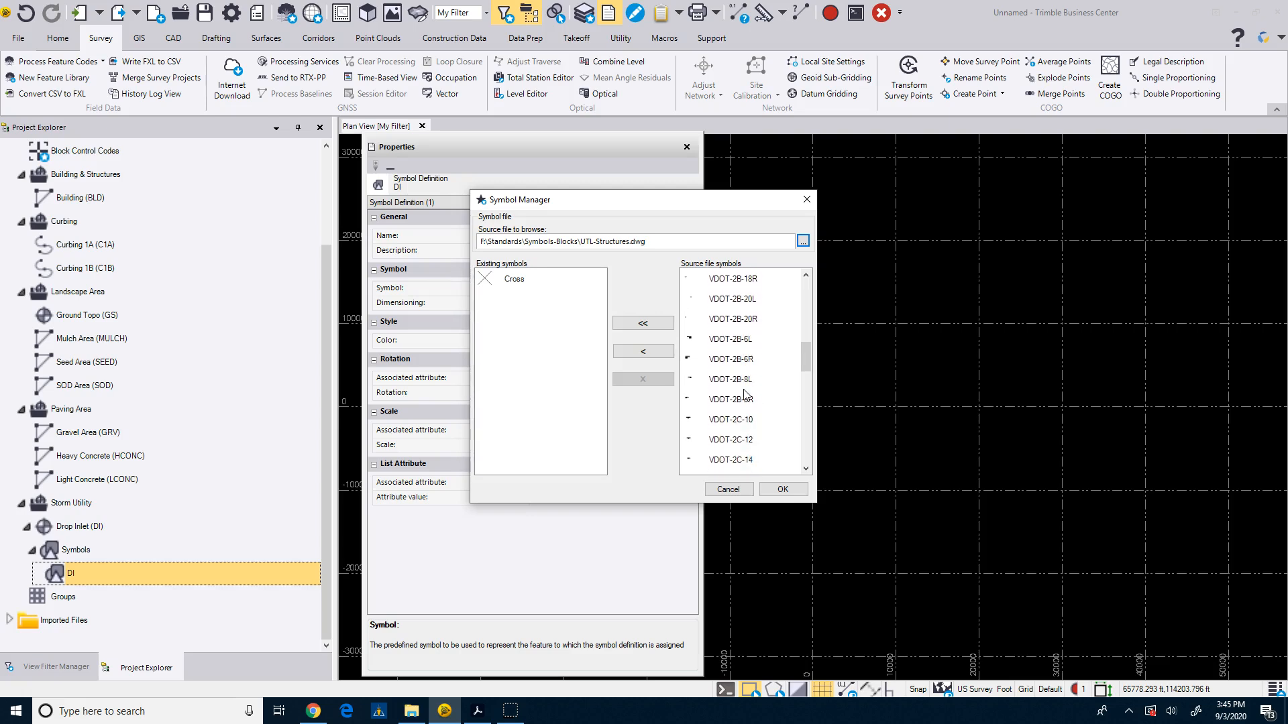
scroll(744, 395, "down", 3)
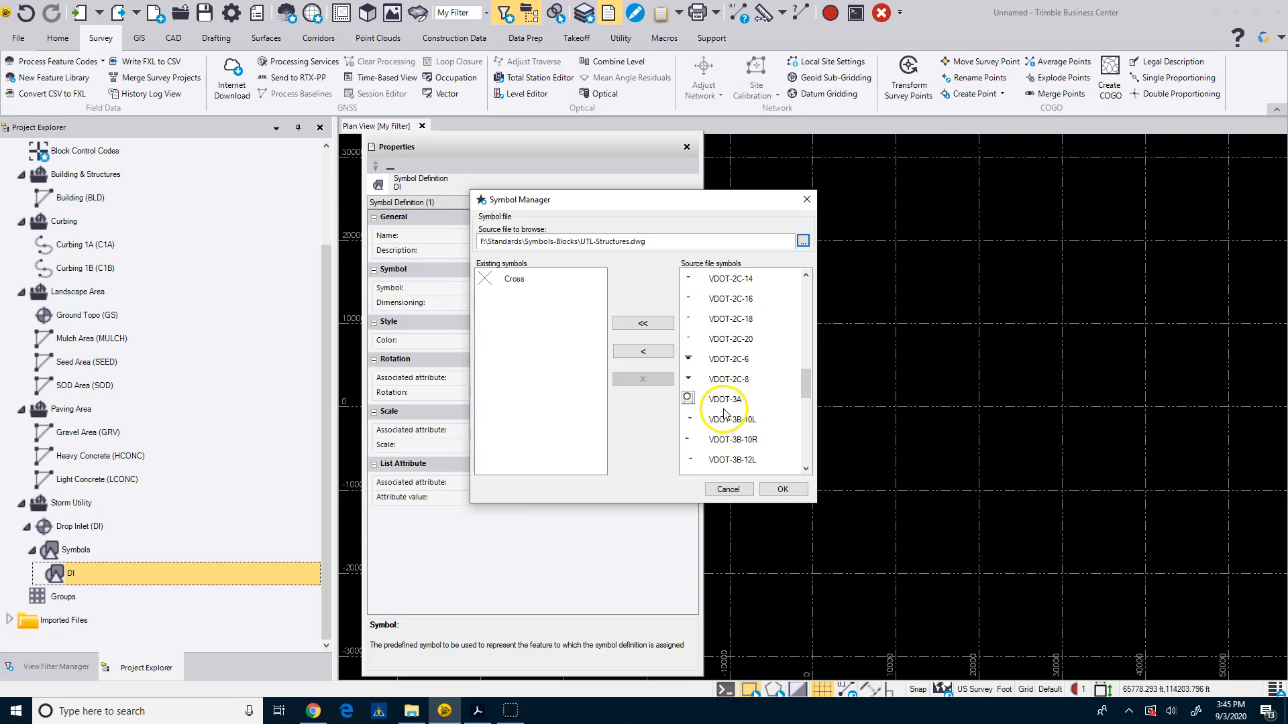
scroll(724, 405, "up", 10)
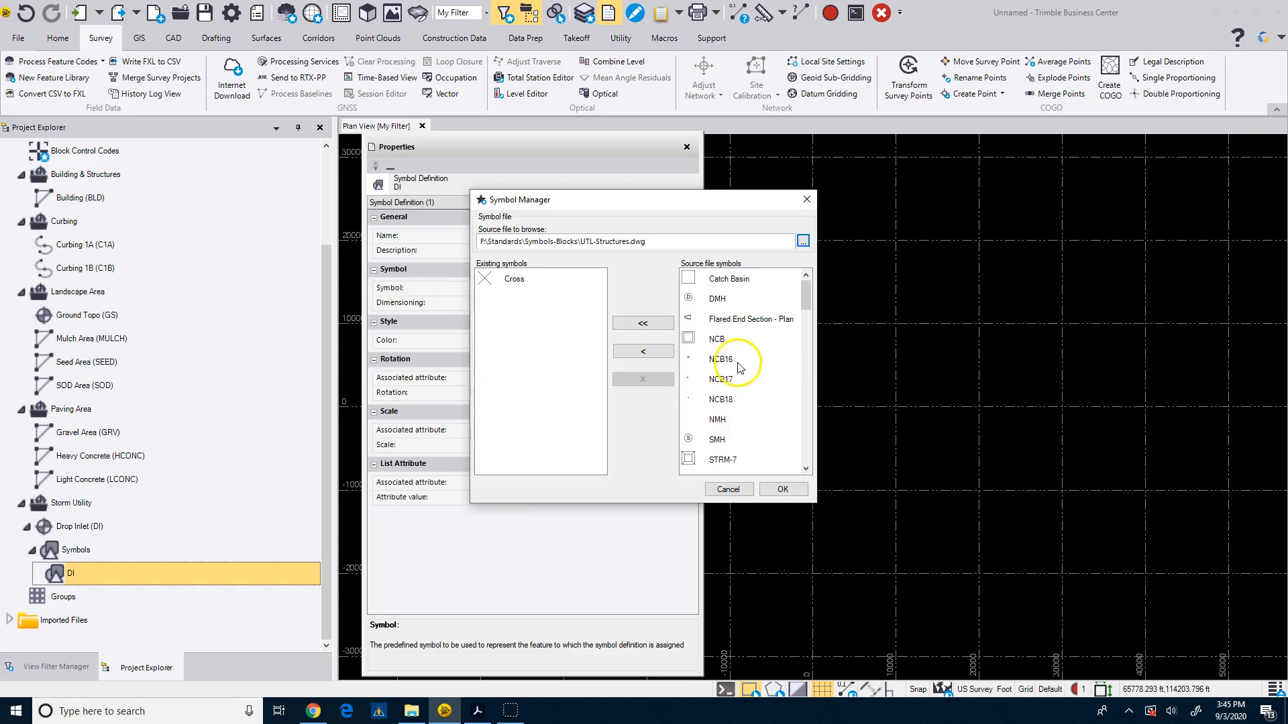
scroll(719, 348, "down", 1)
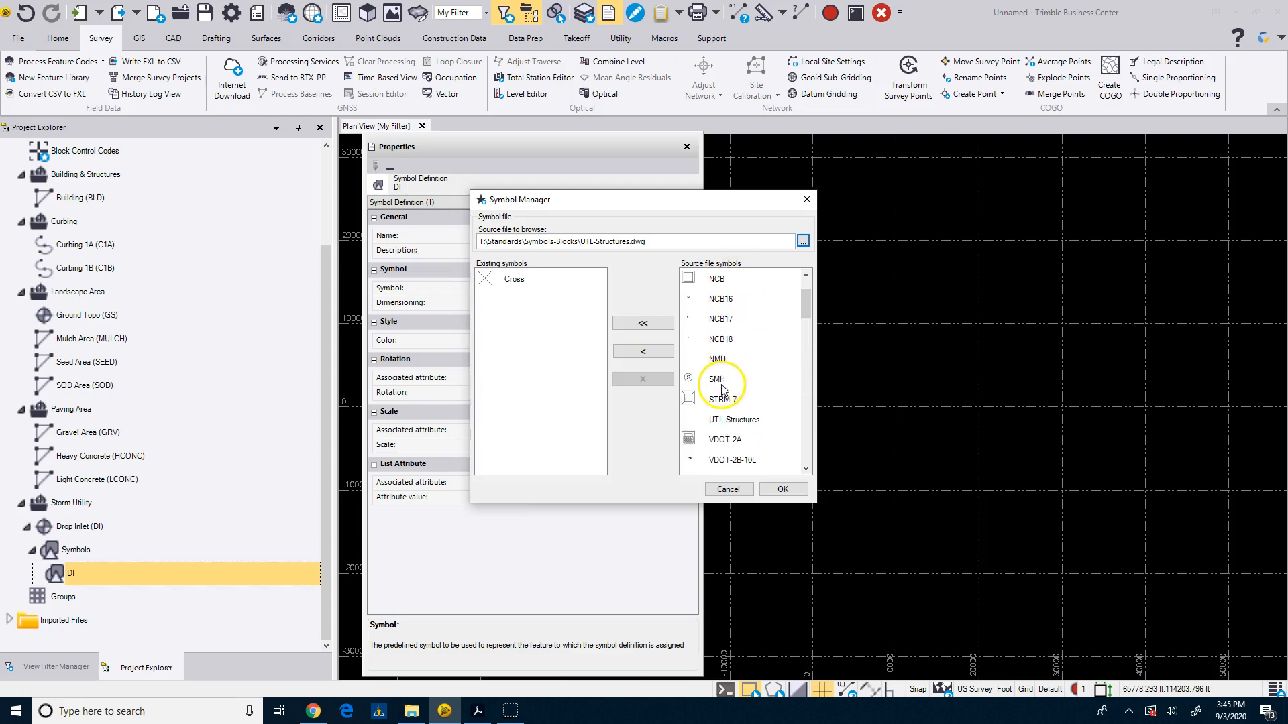
left_click(721, 401)
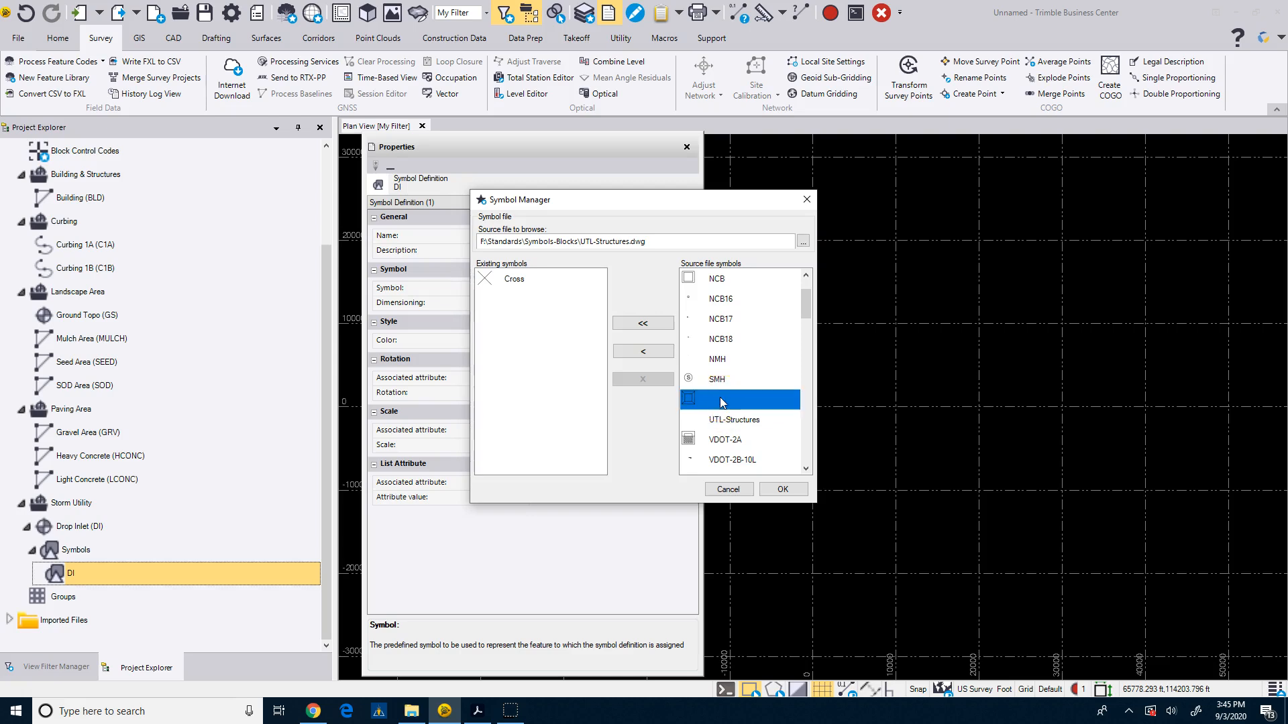
left_click(717, 448)
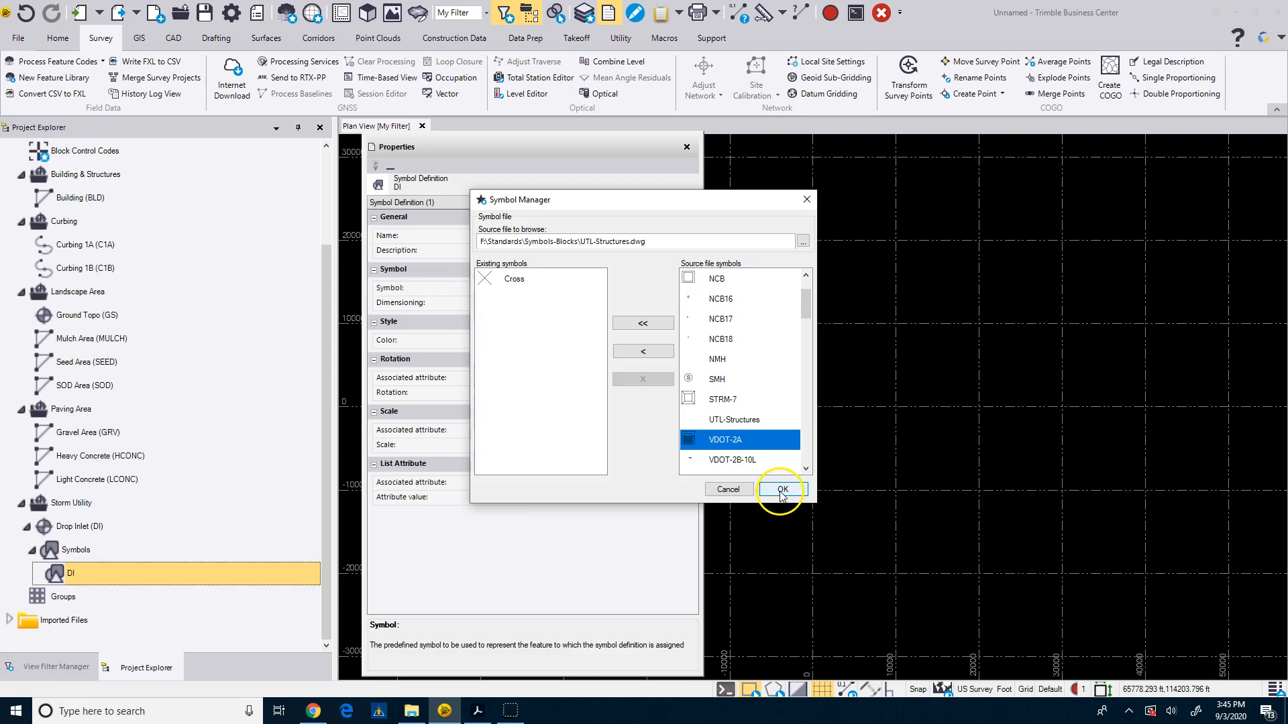
left_click(640, 325)
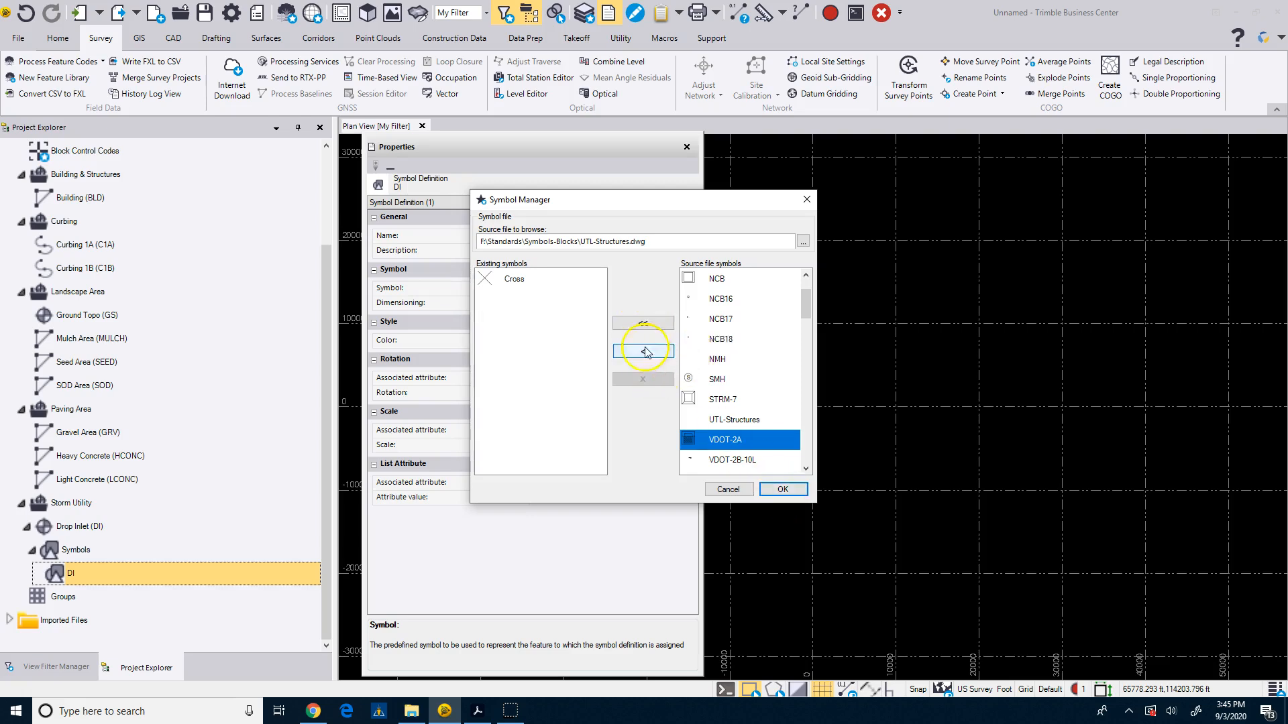
left_click(643, 351)
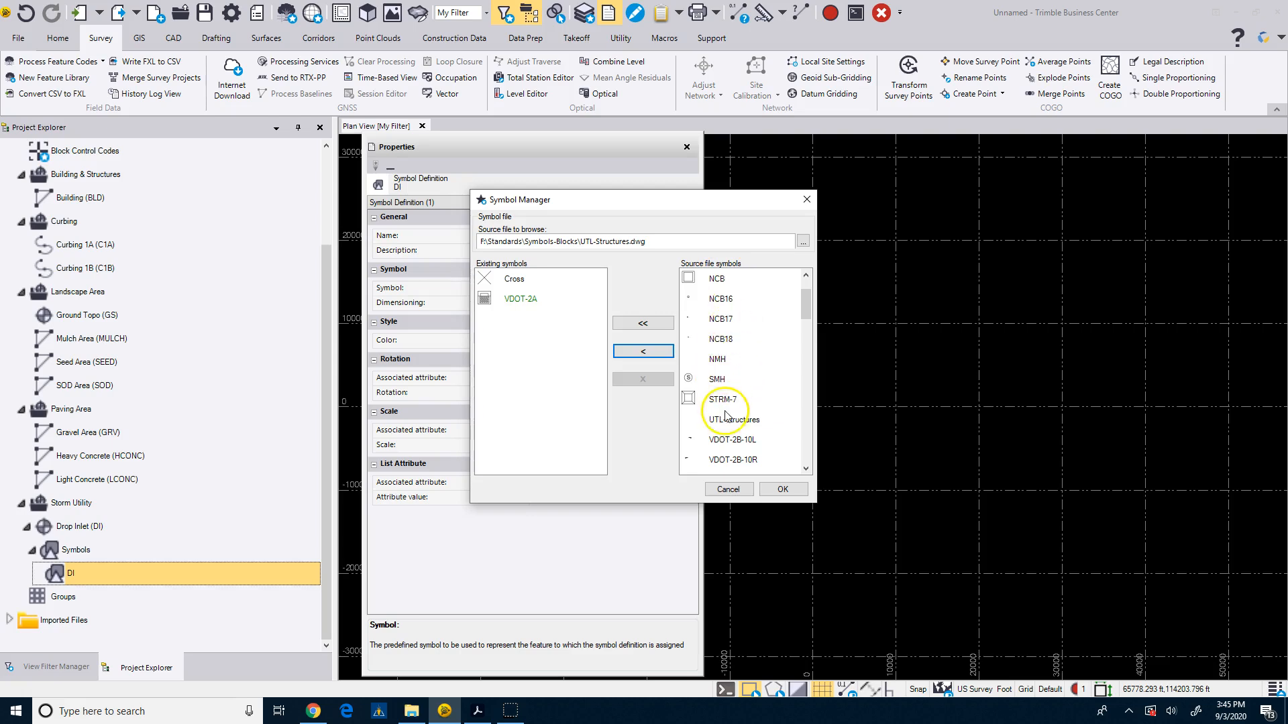
Import the SMH symbol as well and close the symbol manager.
left_click(721, 379)
left_click(644, 351)
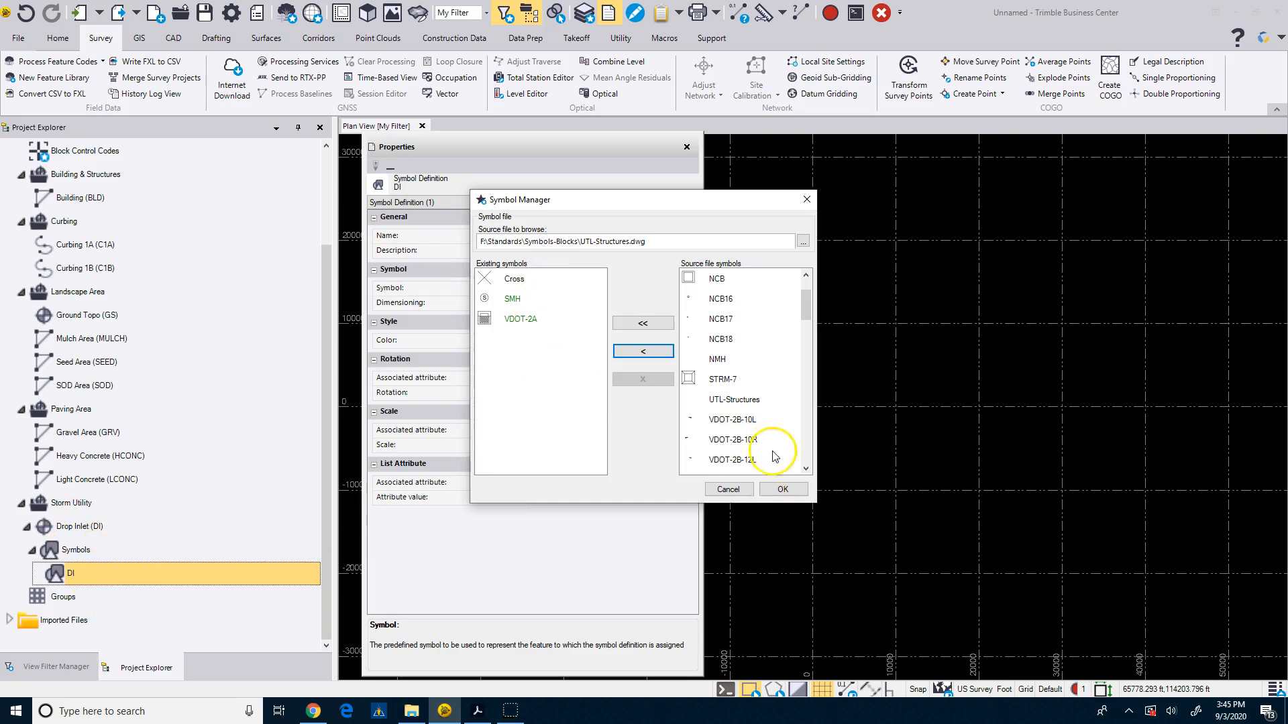
left_click(782, 491)
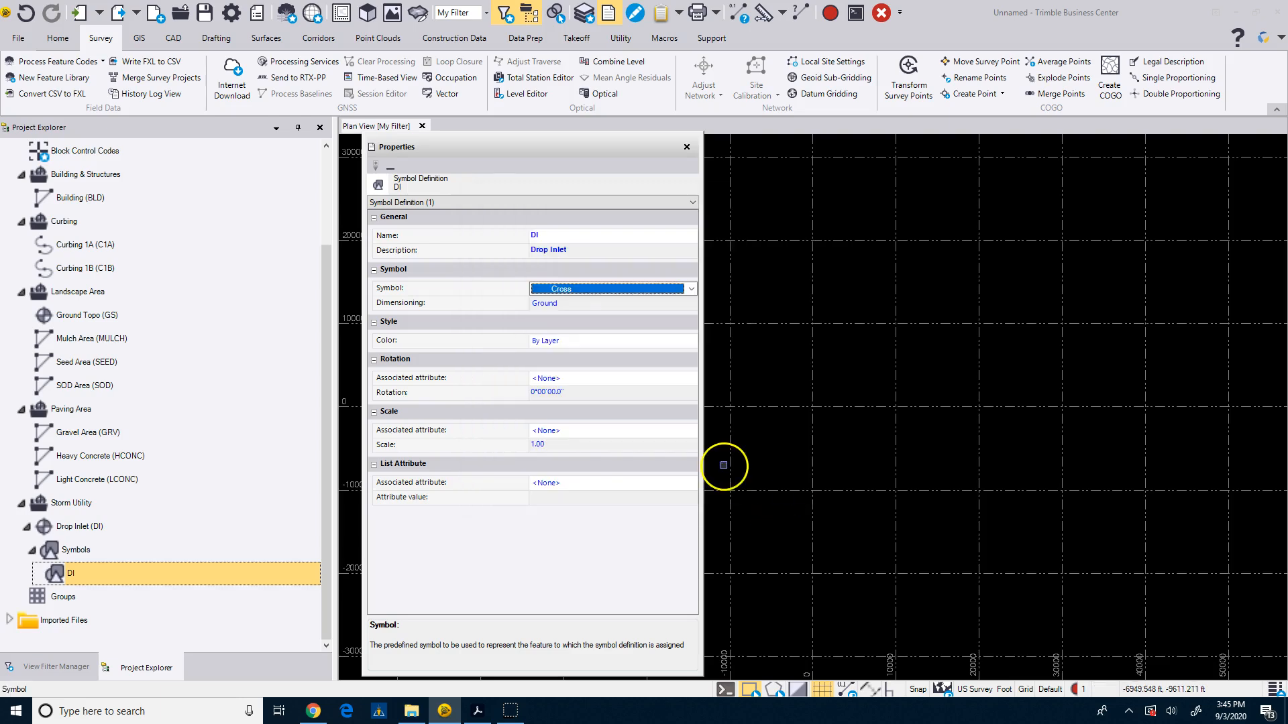
Set the DI symbol definition's symbol to VDOT-2A and reselect the Drop Inlet feature.
left_click(690, 290)
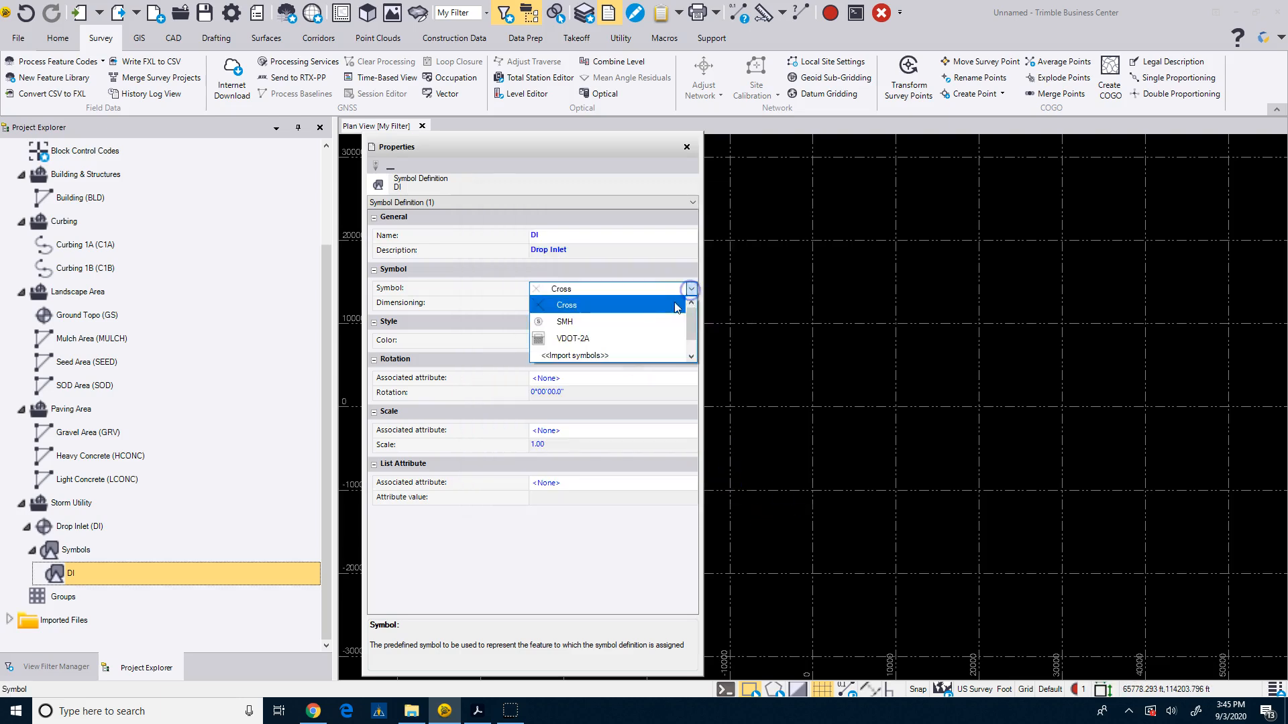
left_click(565, 342)
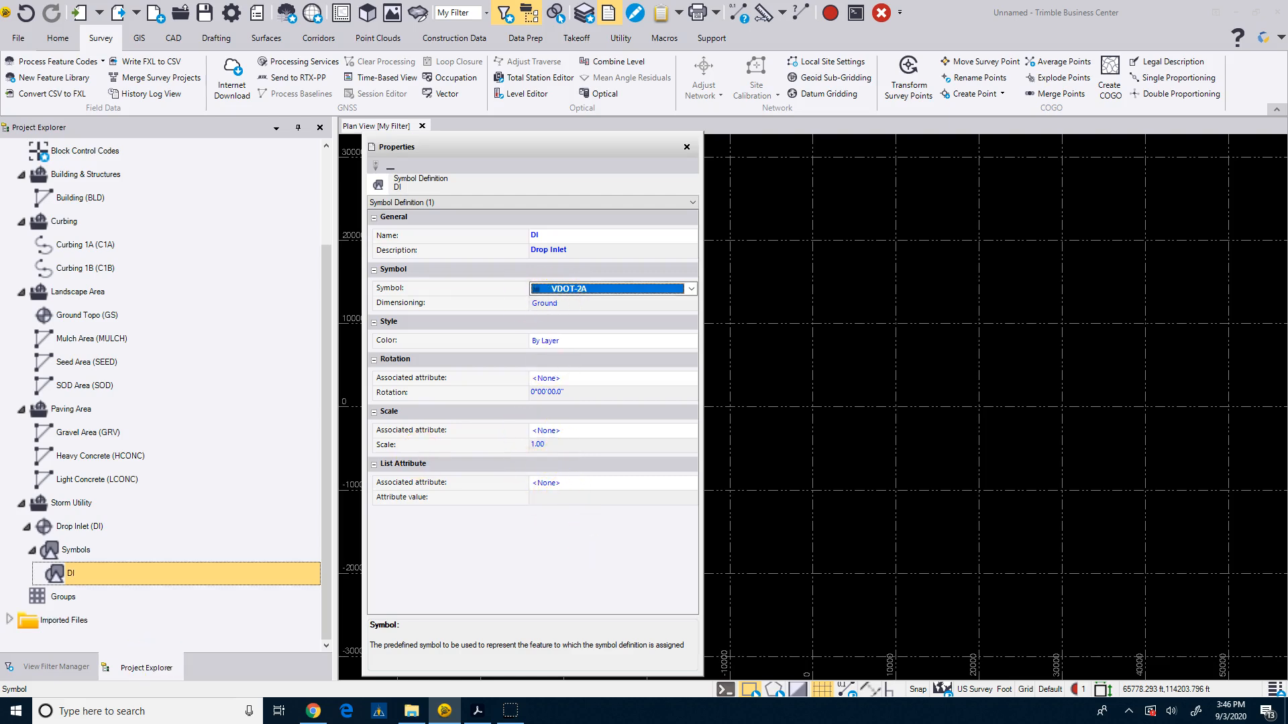
left_click(80, 536)
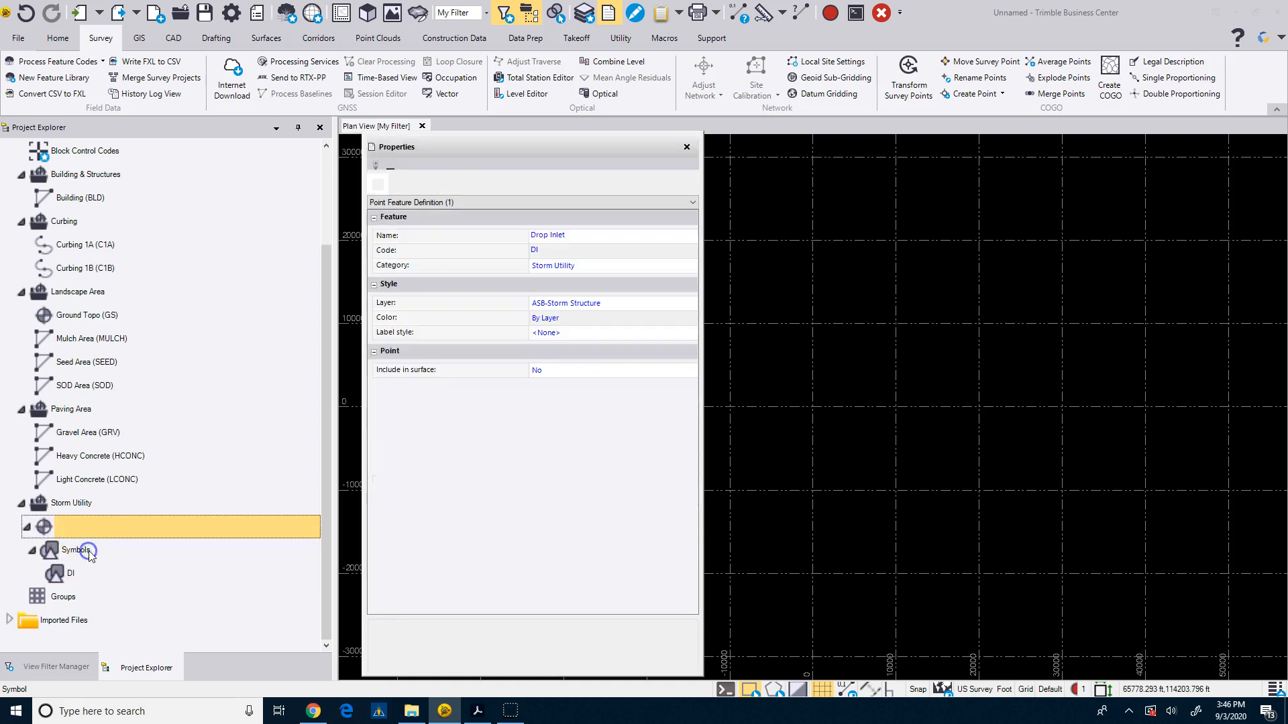
left_click(84, 504)
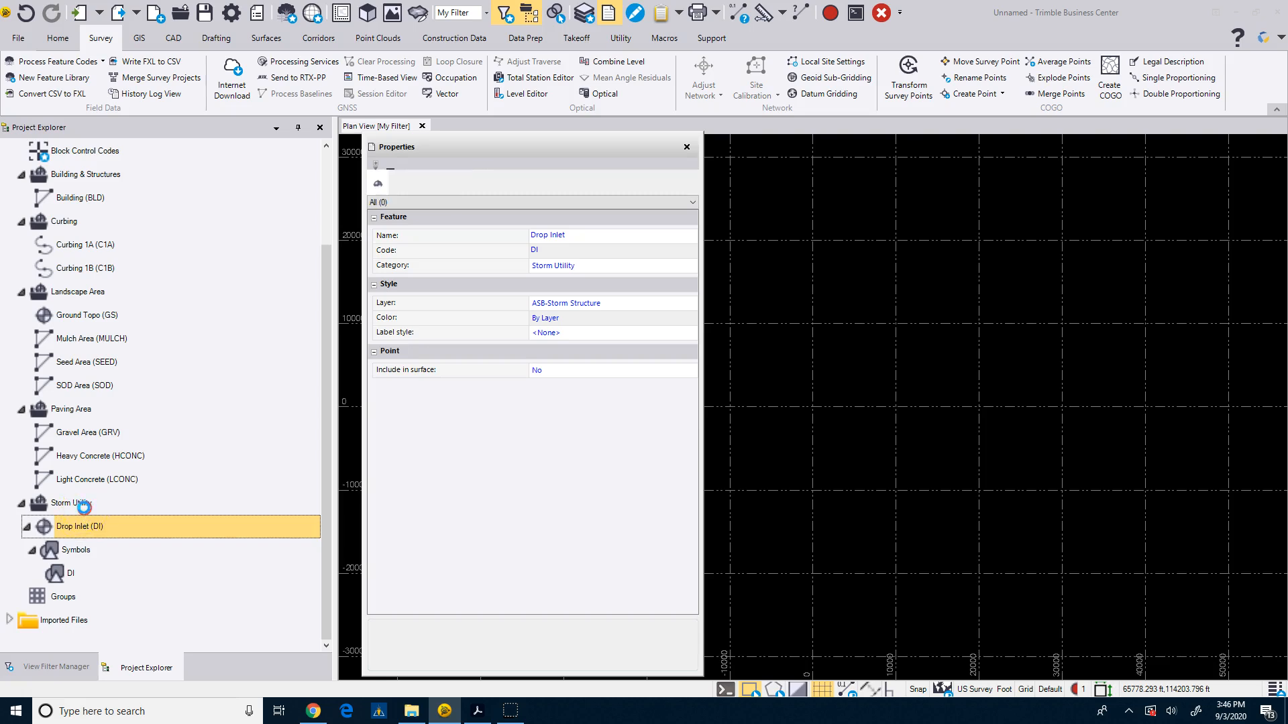
Create a new point feature definition in the Storm Utility category named Storm Manhole with code STMH.
right_click(84, 507)
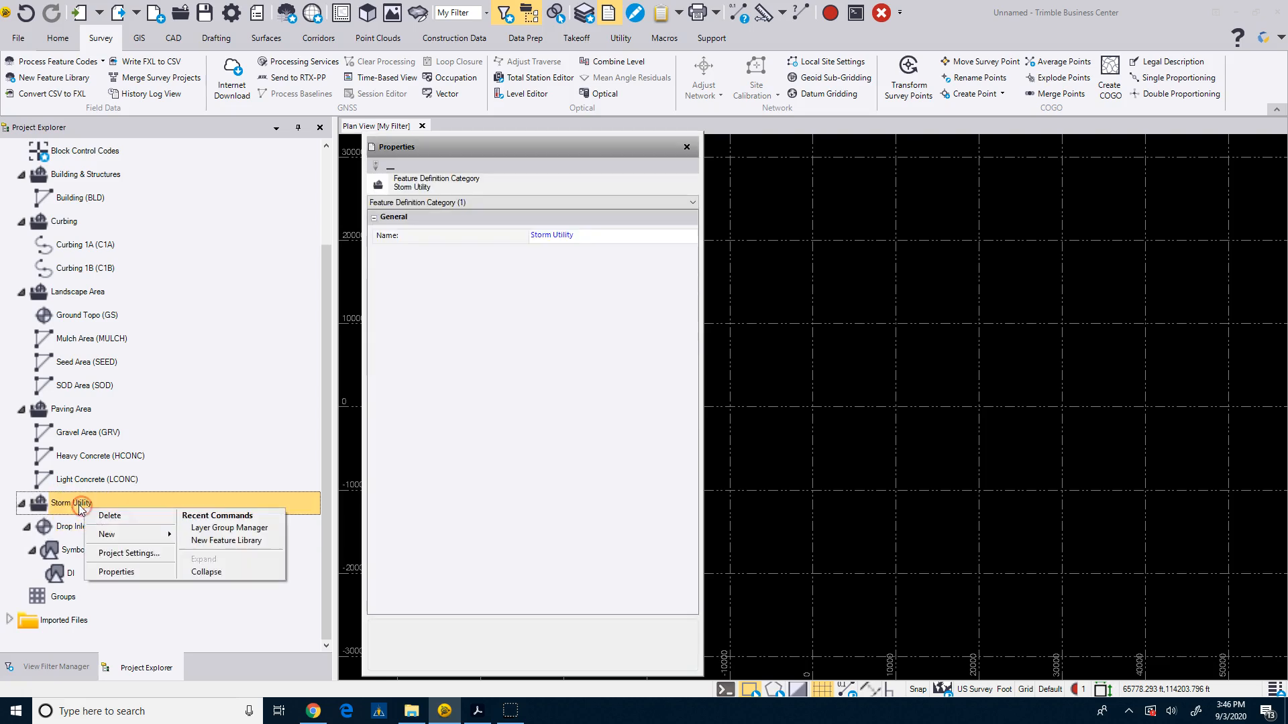
mouse_move(102, 535)
left_click(251, 533)
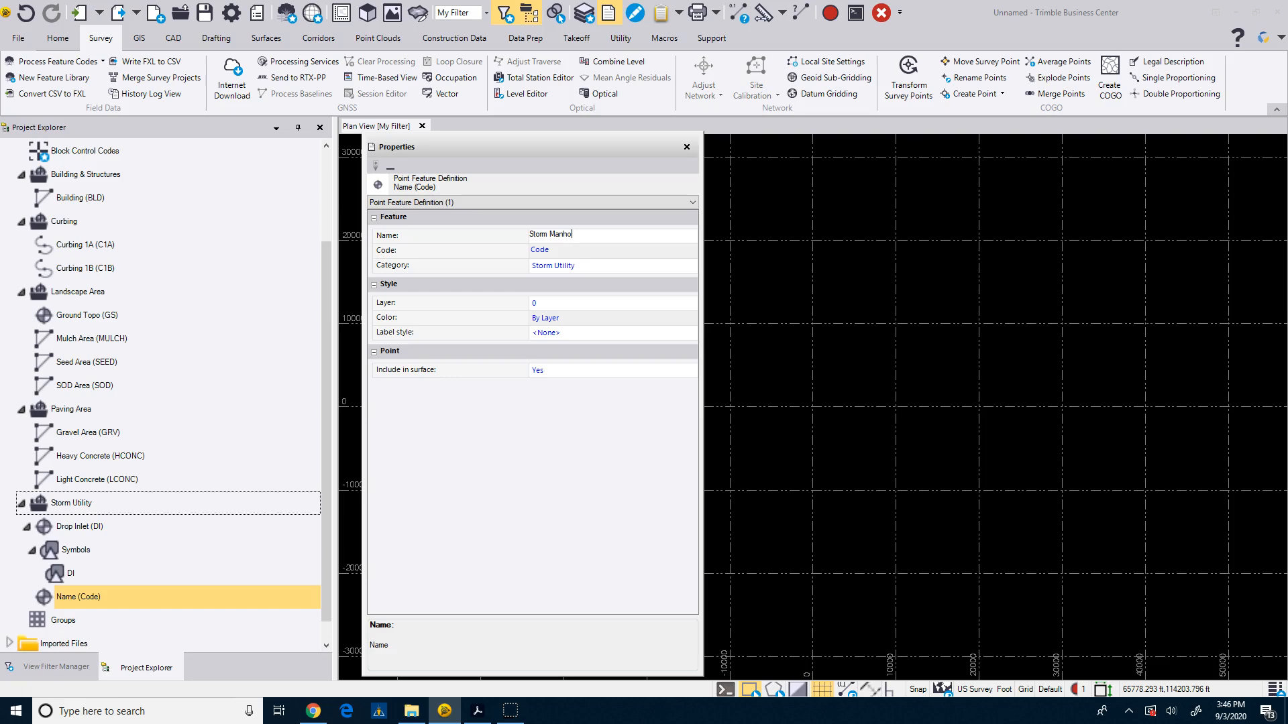
left_click(495, 249)
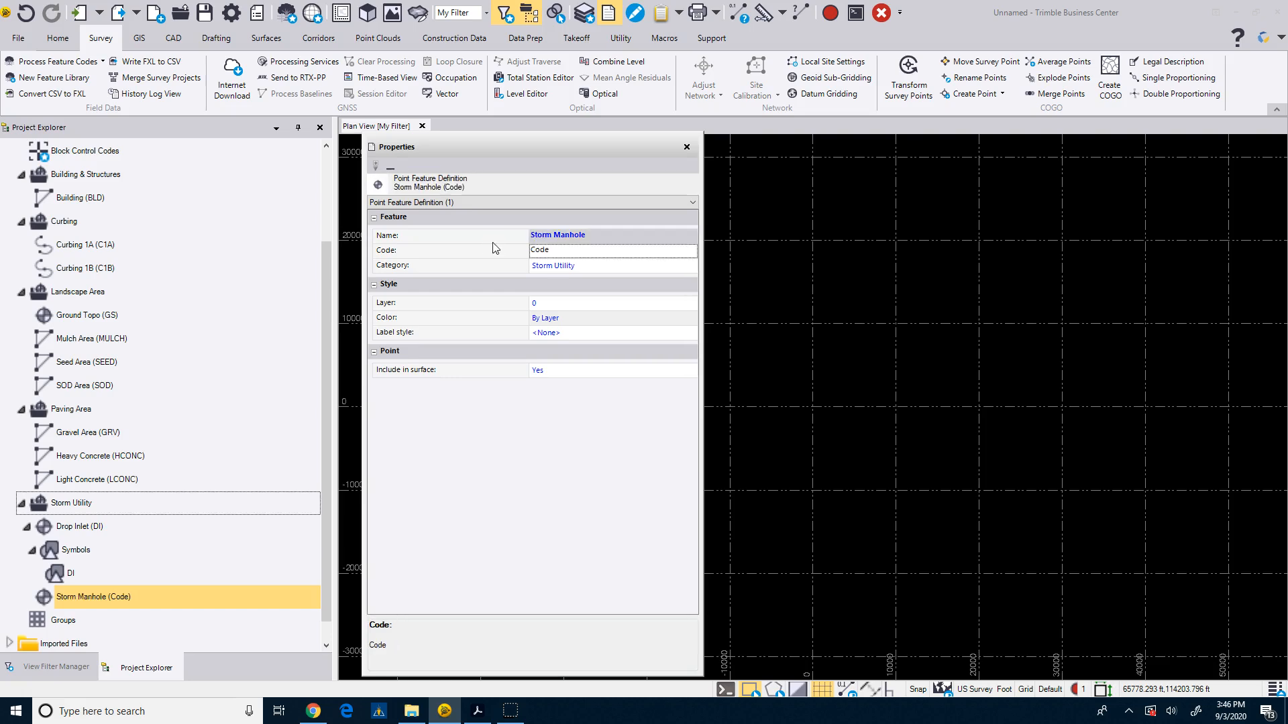
left_click(544, 249)
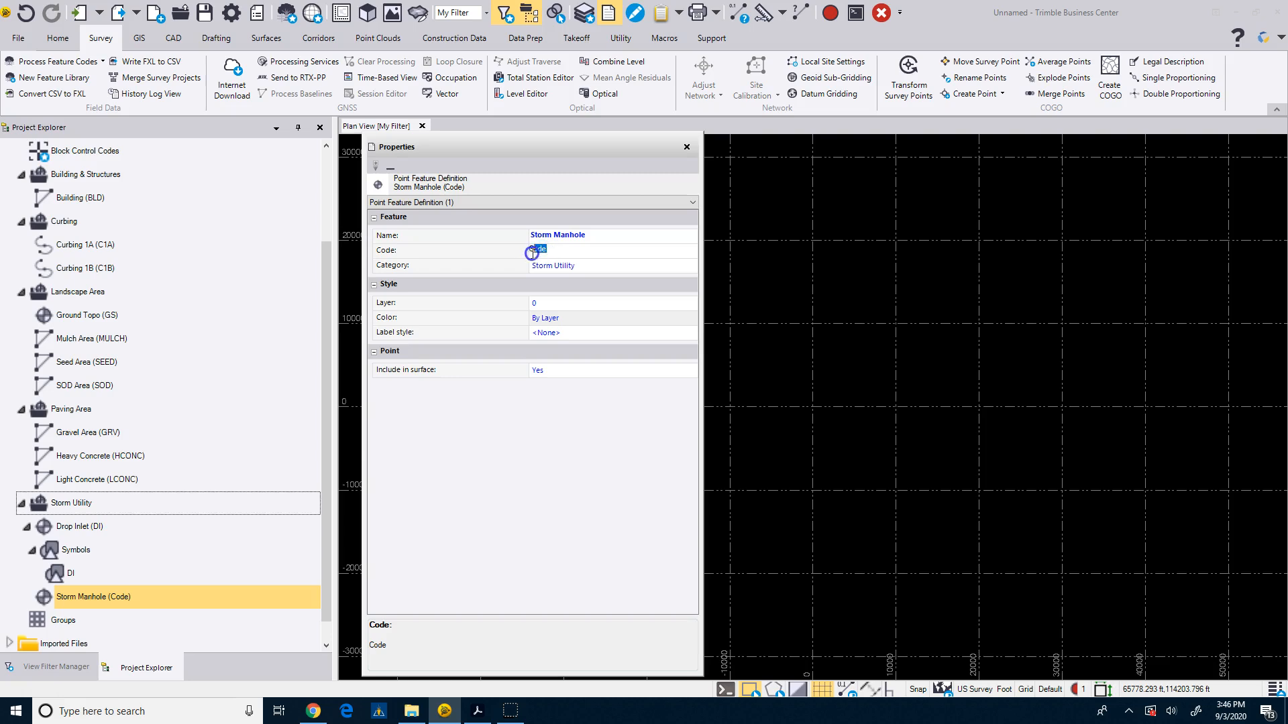
type("STMH")
Add a new layer named ASB-Storm Structure Manhole for Storm Manhole, renaming ASB-Storm Structure to ASB-Storm Structure Drop Inlet.
left_click(597, 303)
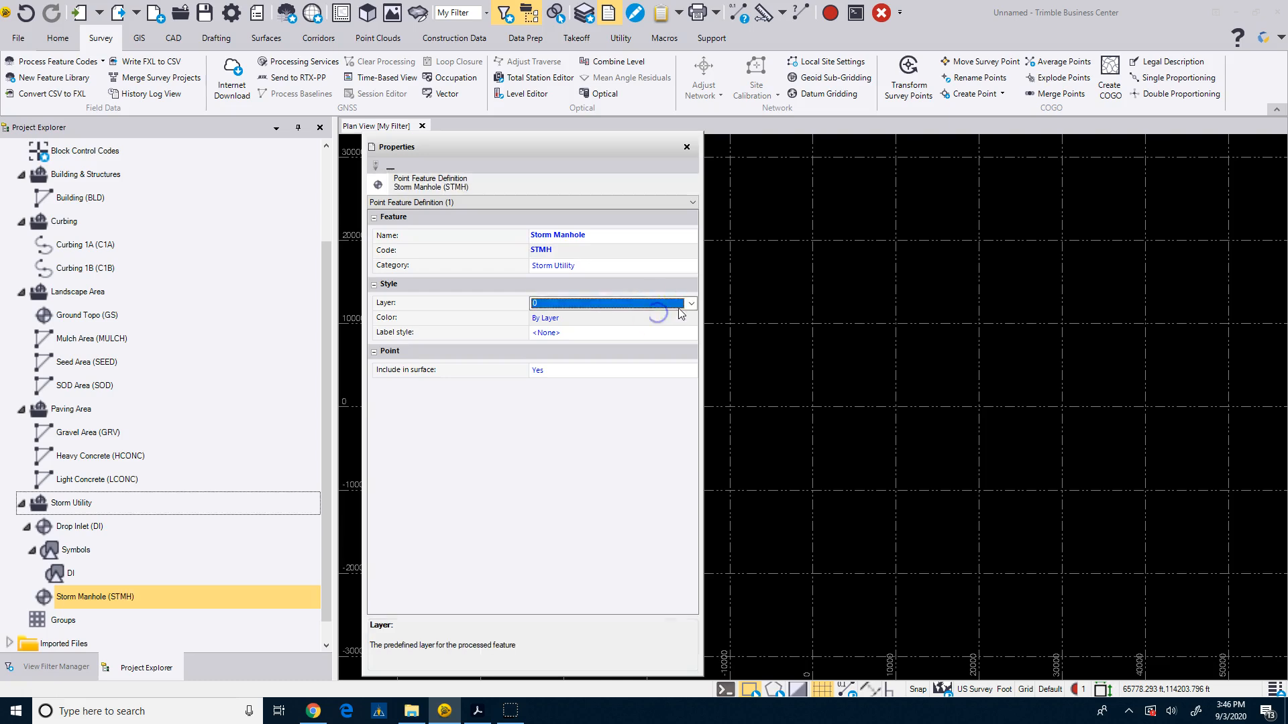
left_click(687, 304)
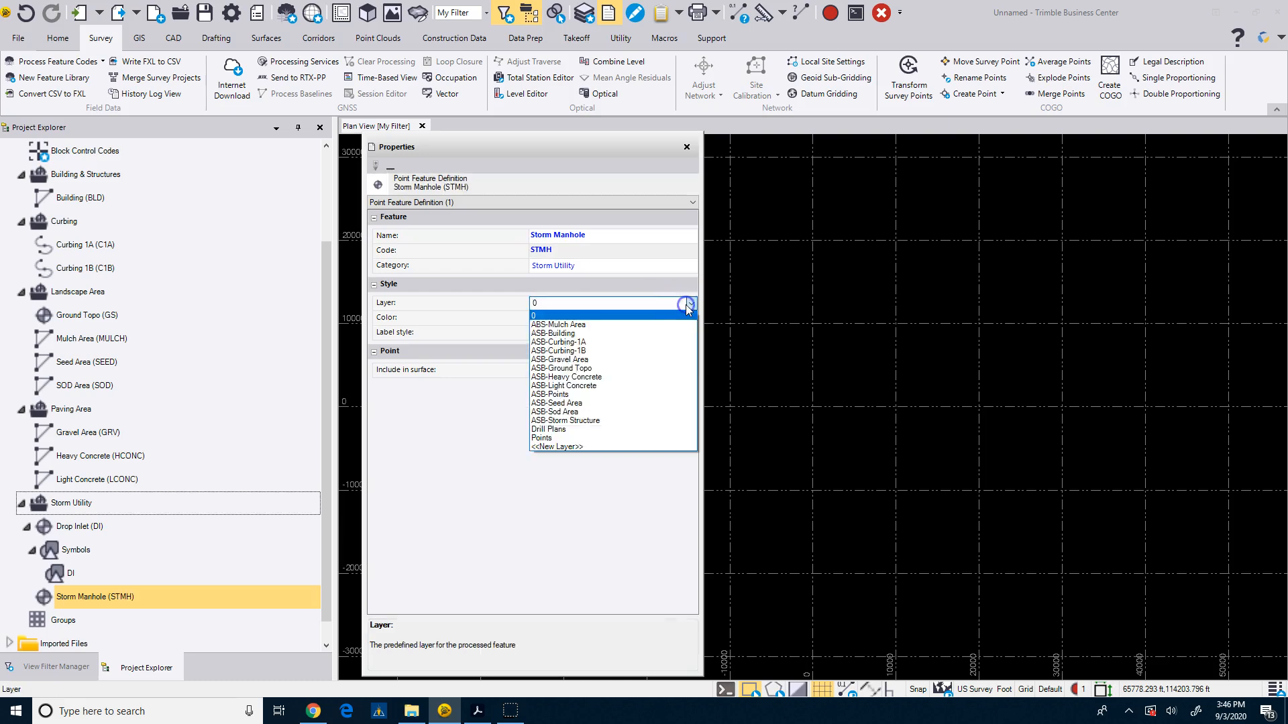
left_click(554, 446)
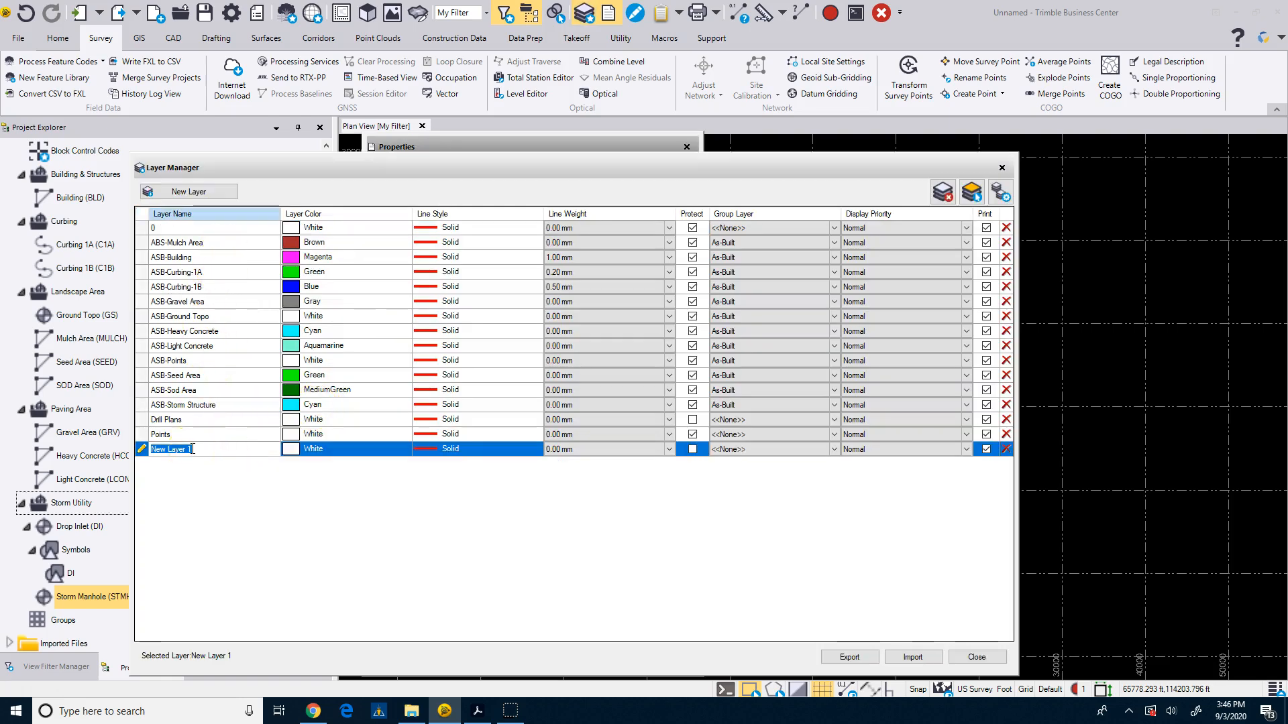
left_click(204, 405)
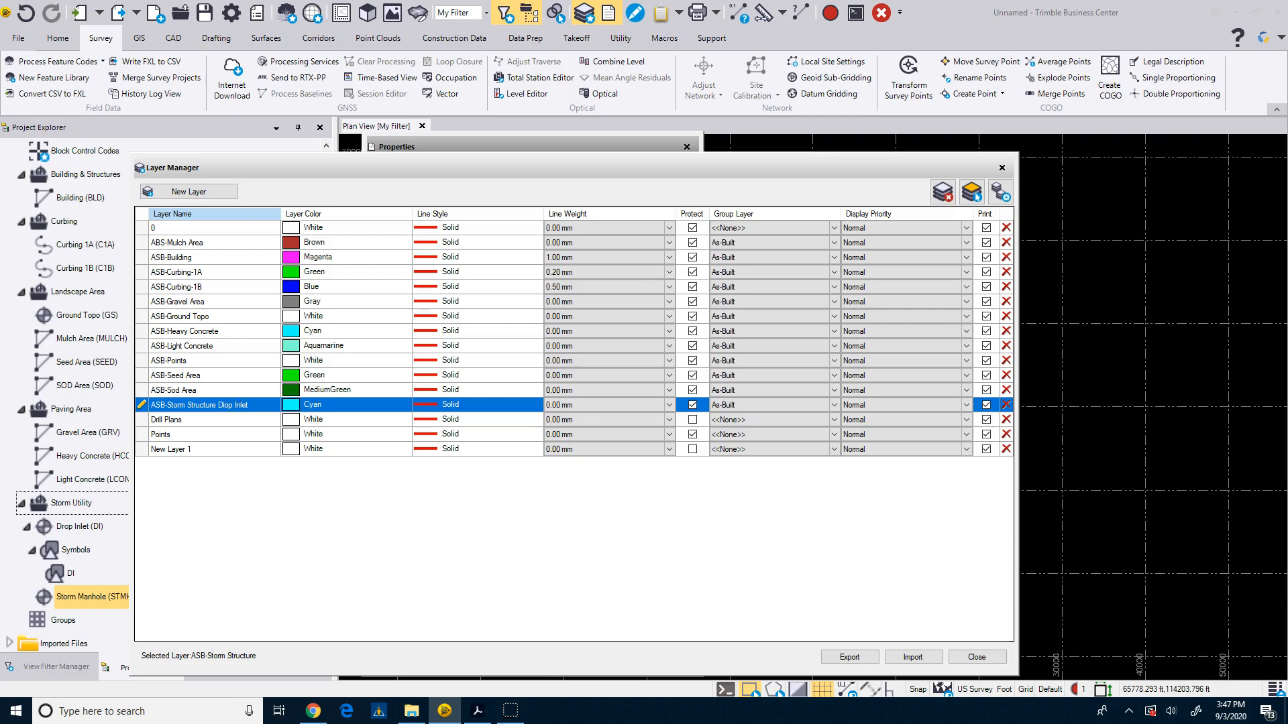
left_click(208, 450)
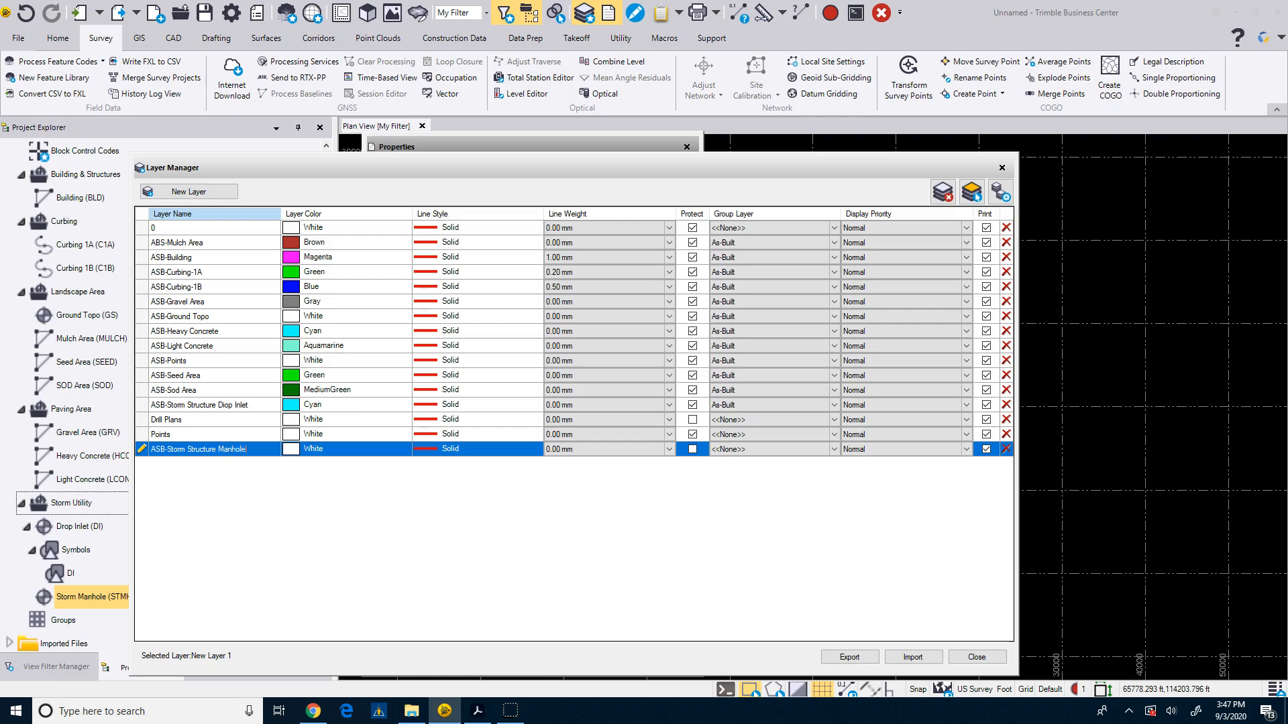
Make the ASB-Storm Structure Manhole layer Cyan, protected and in the As-Built group layer, then close the layer manager.
left_click(305, 448)
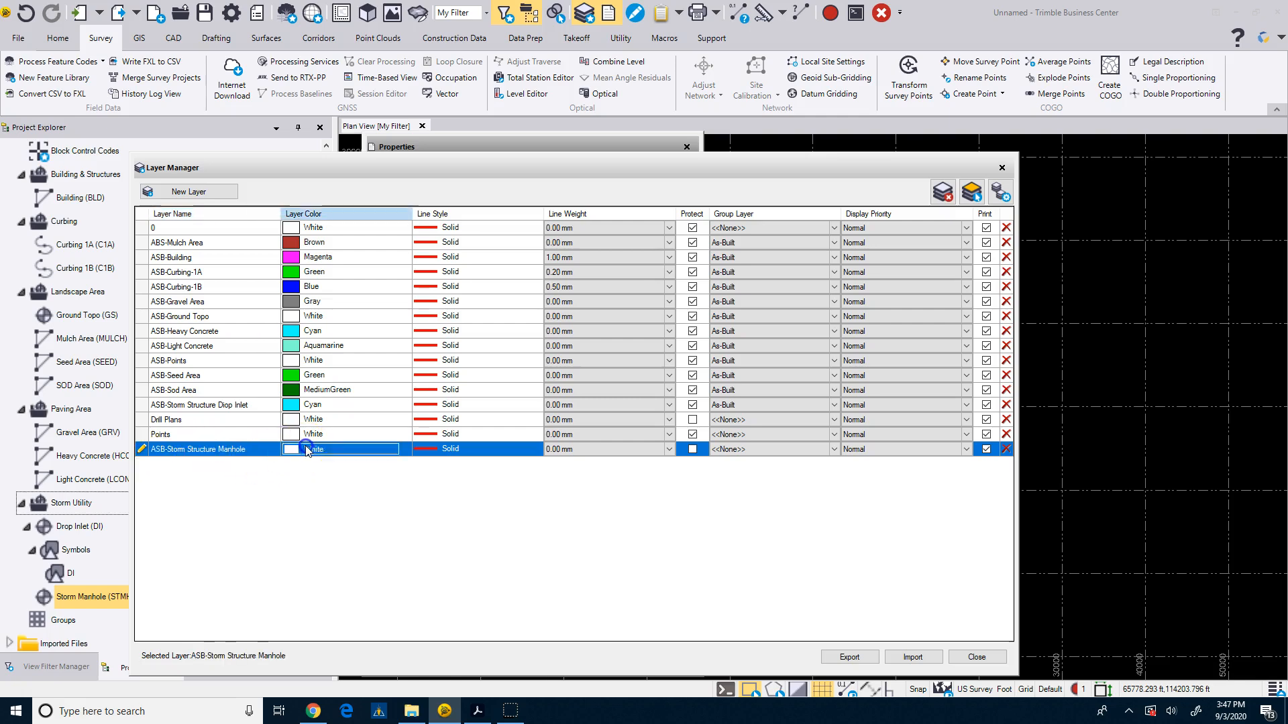
scroll(349, 493, "up", 3)
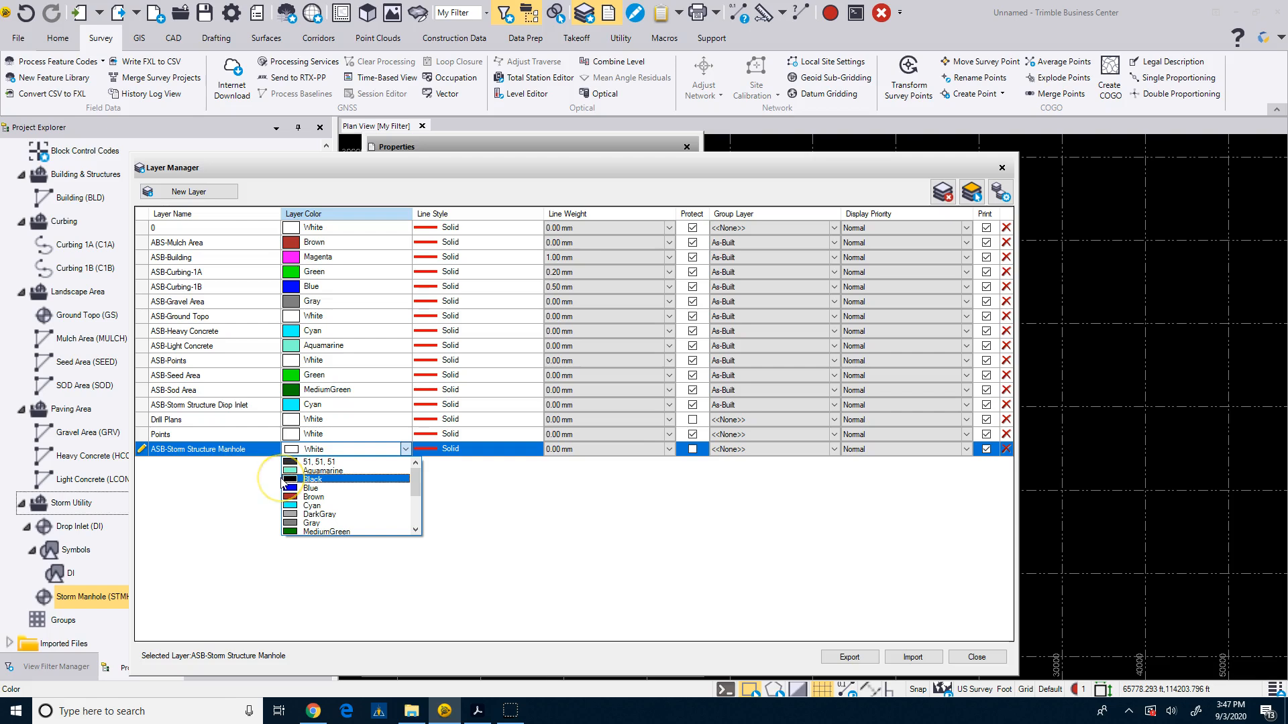
left_click(313, 504)
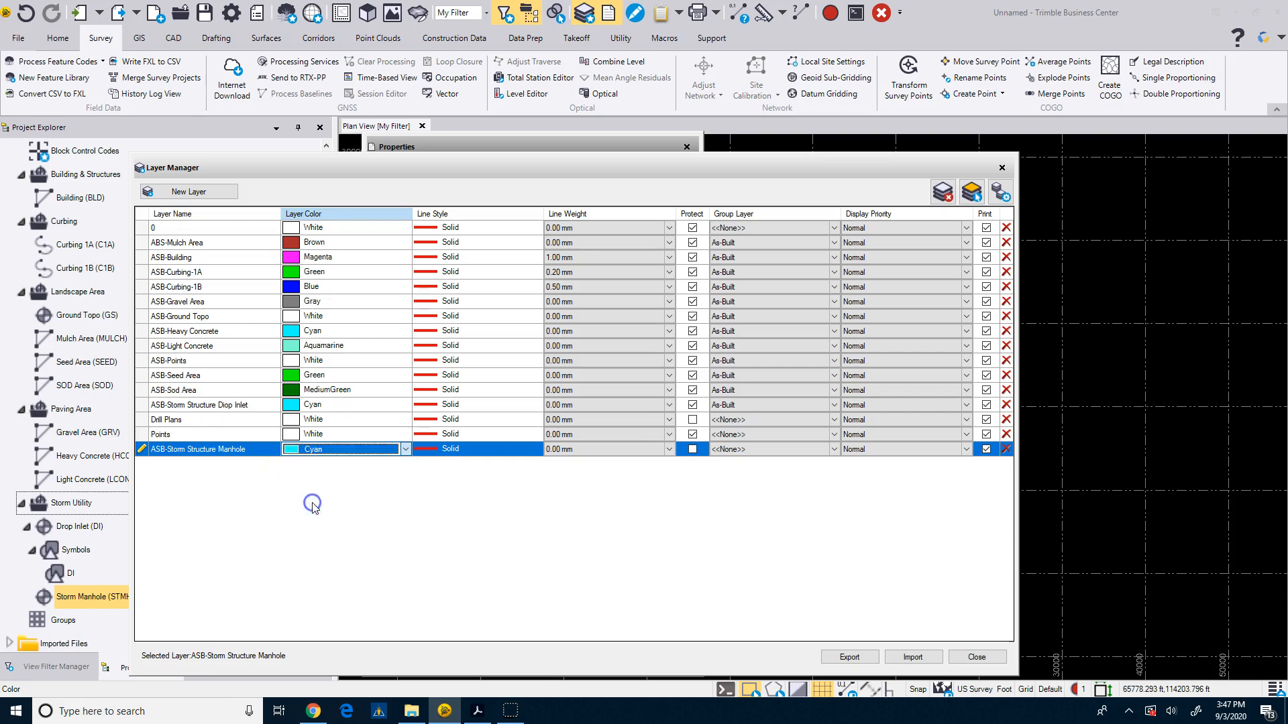
left_click(692, 448)
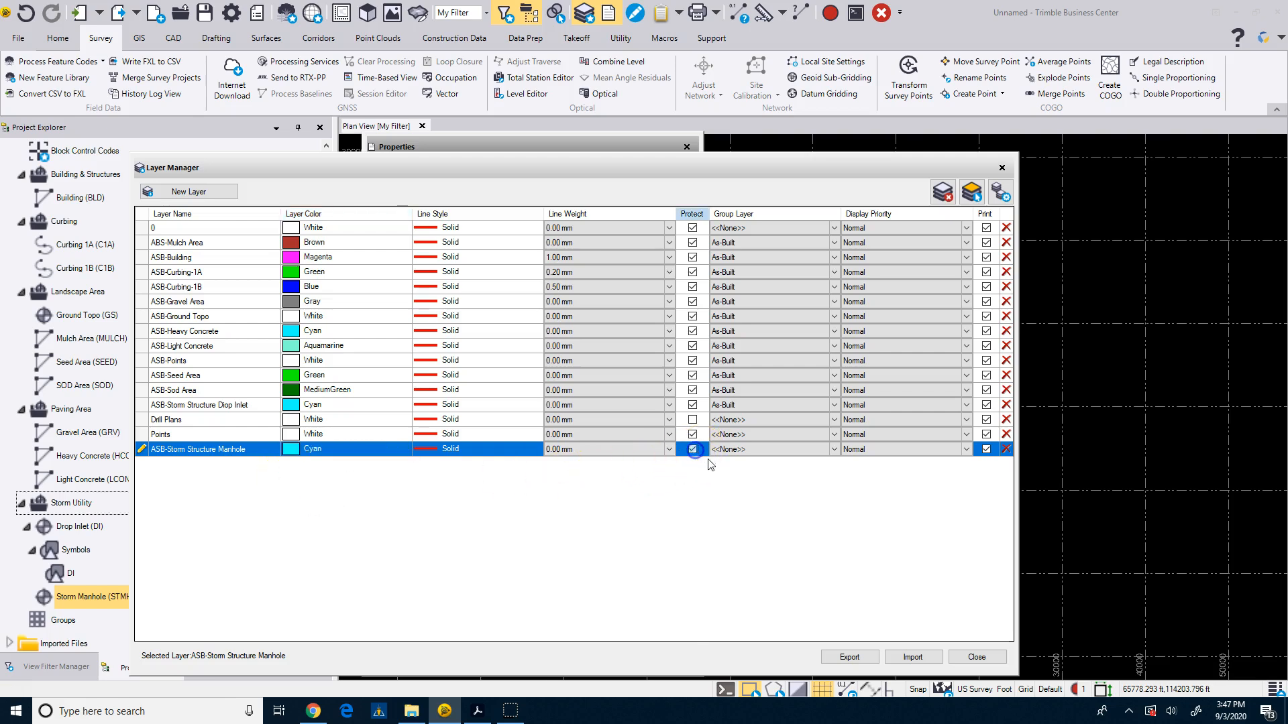
left_click(784, 456)
left_click(794, 479)
left_click(976, 656)
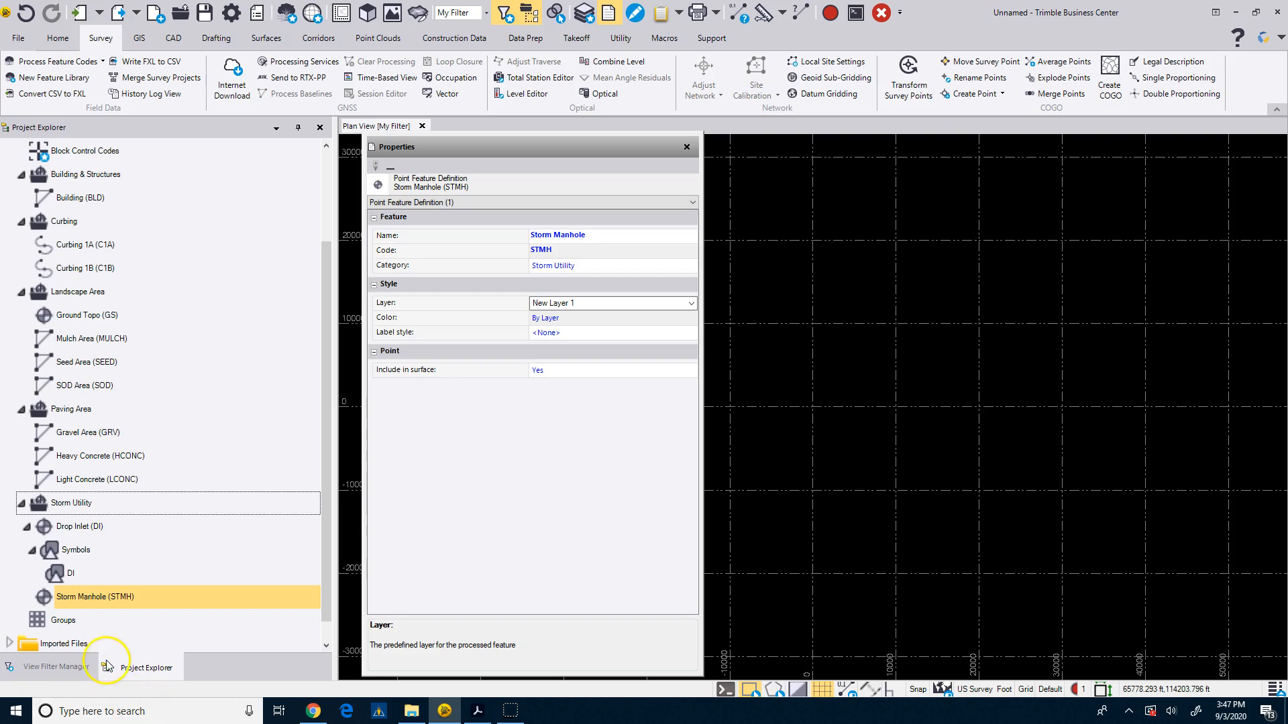
Create a new line feature definition in the Storm Utility category named Storm Pipe with code STRMP.
left_click(67, 508)
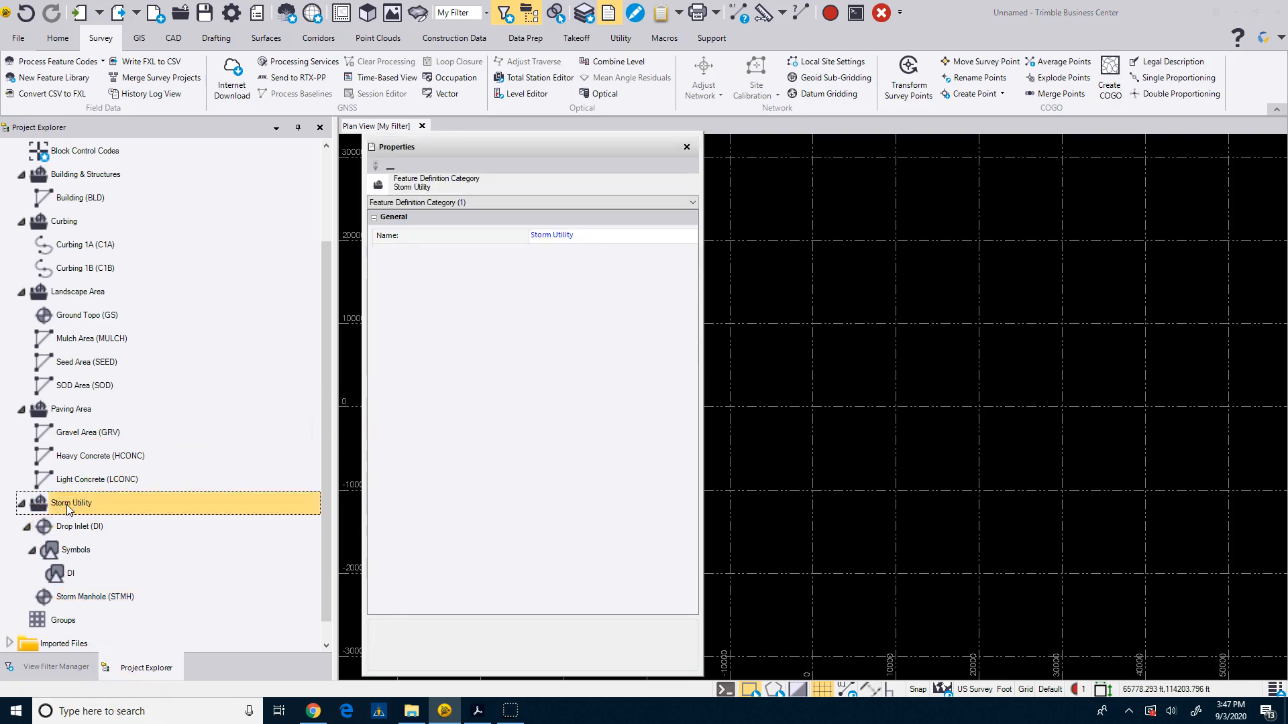
right_click(67, 508)
left_click(92, 532)
left_click(213, 533)
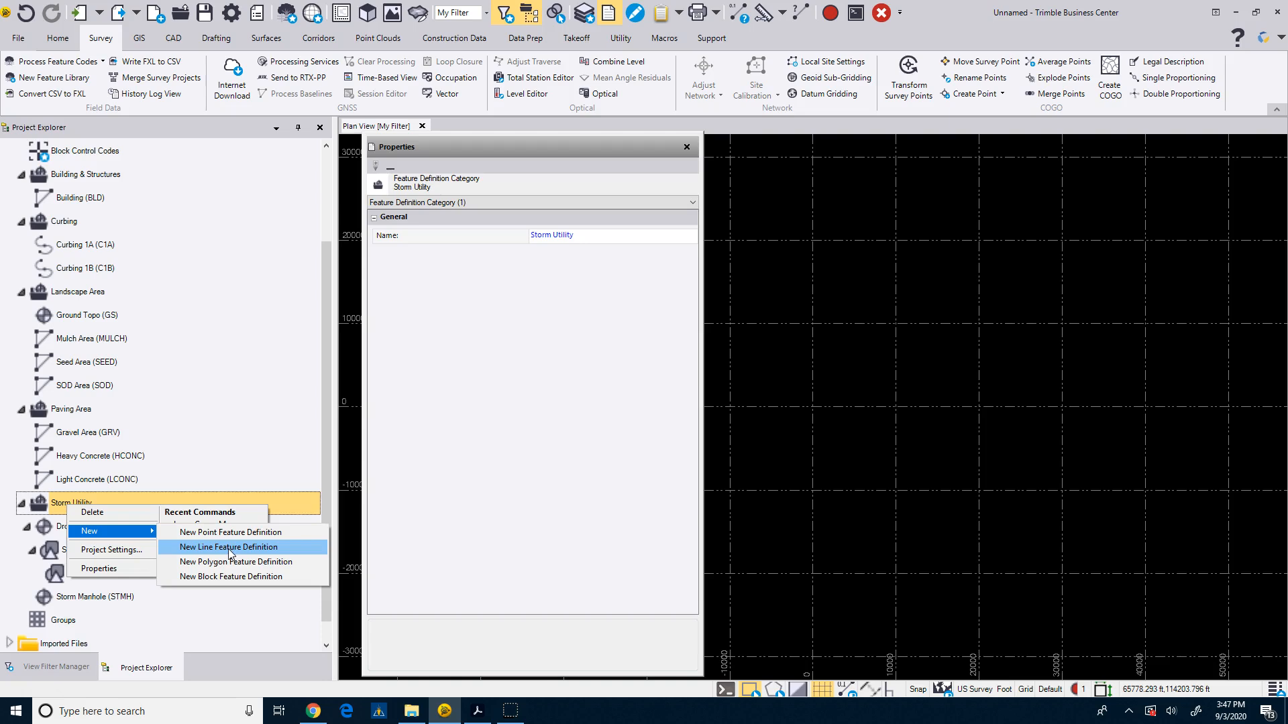
left_click(228, 549)
left_click(604, 235)
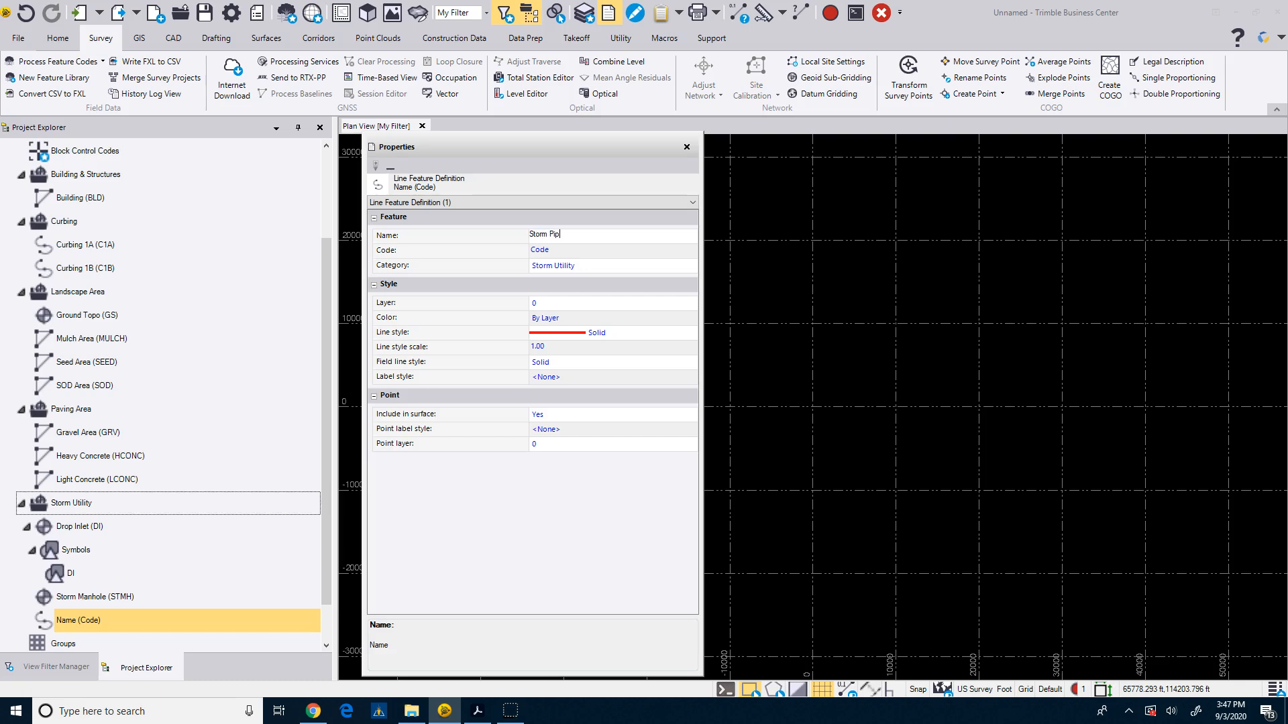
type("Storm Pipe")
left_click(536, 250)
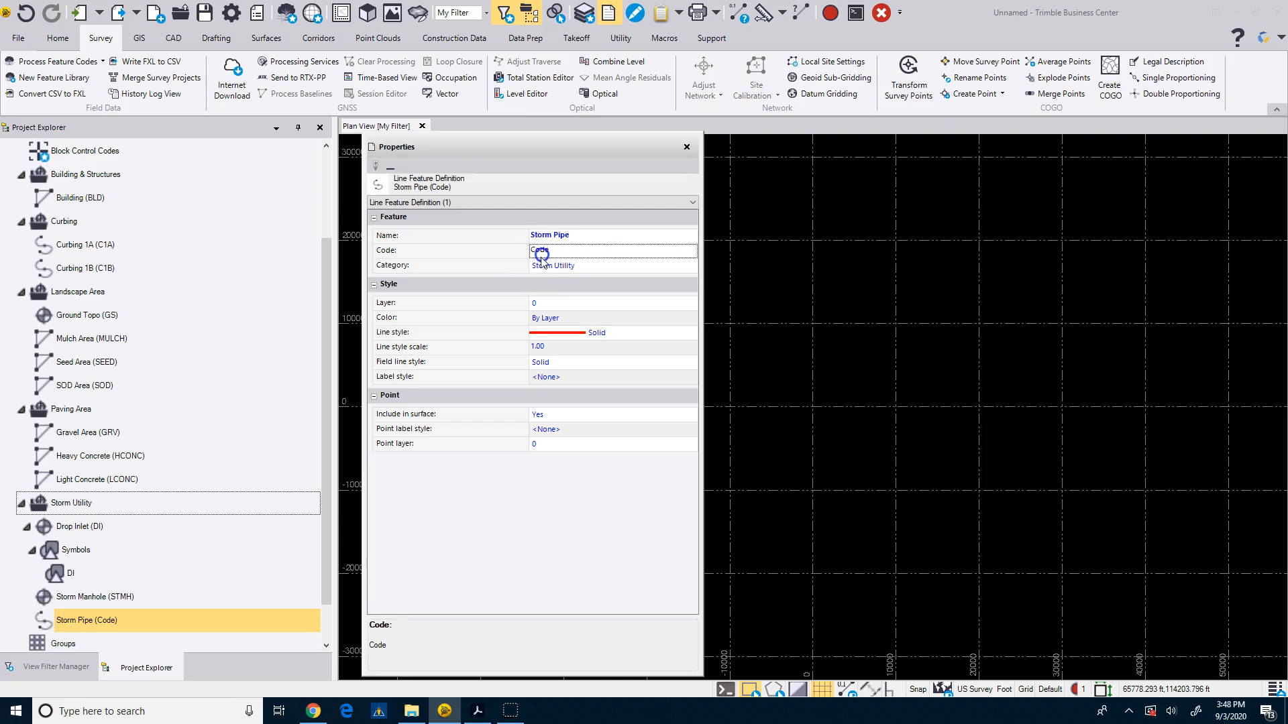
left_click_drag(551, 252, 509, 262)
type("STRMP")
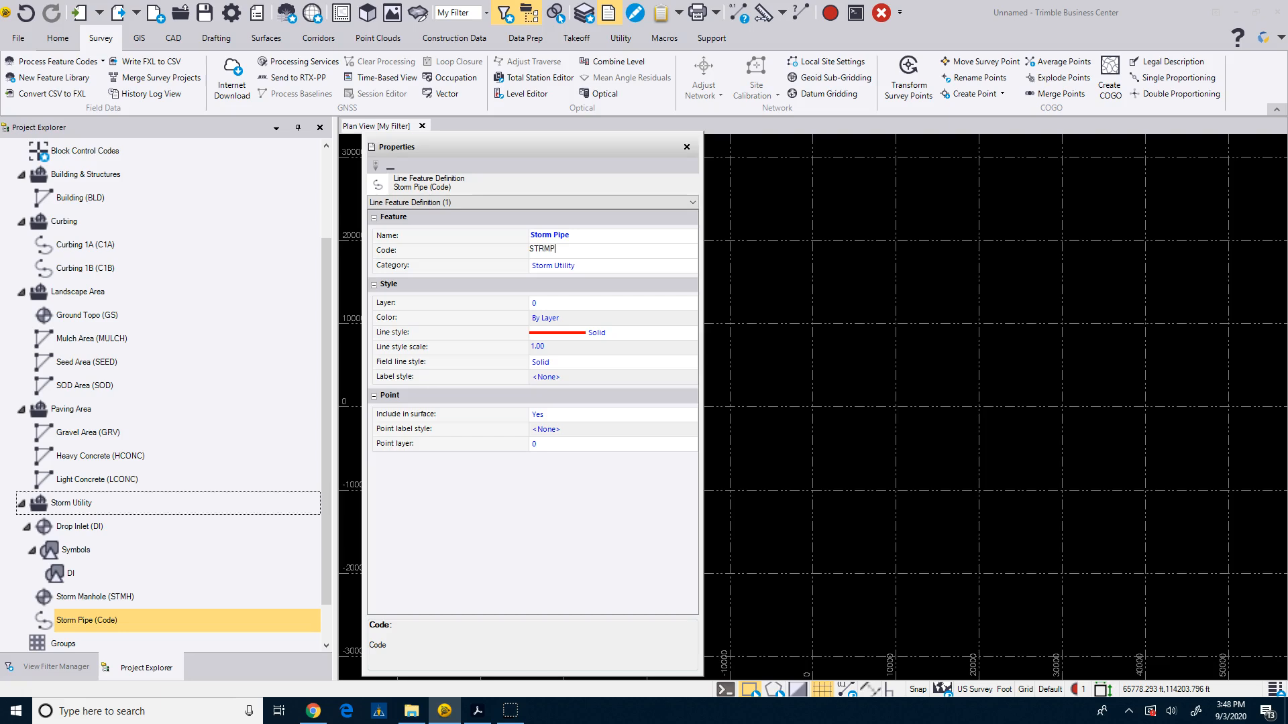
Add a new layer named ASB-Storm Pipe for the Storm Pipe feature and set its colour to Cyan.
left_click(560, 305)
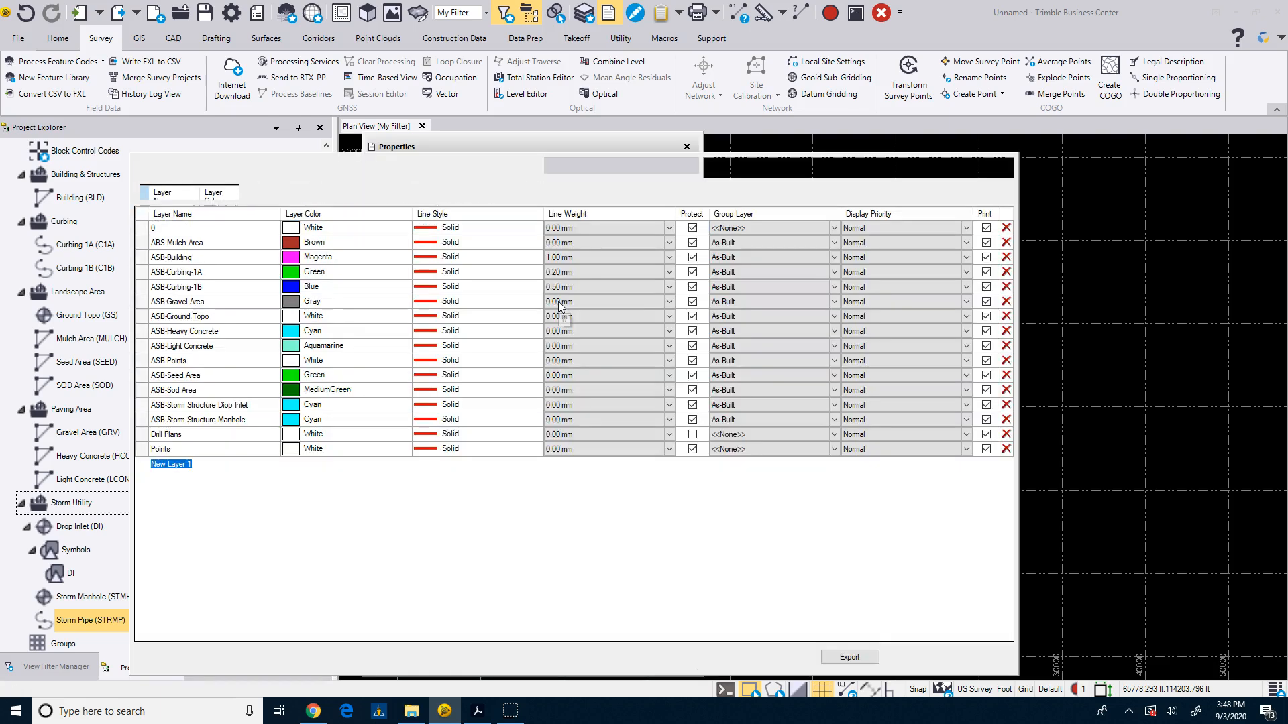
type("ASB-Storm Pipe")
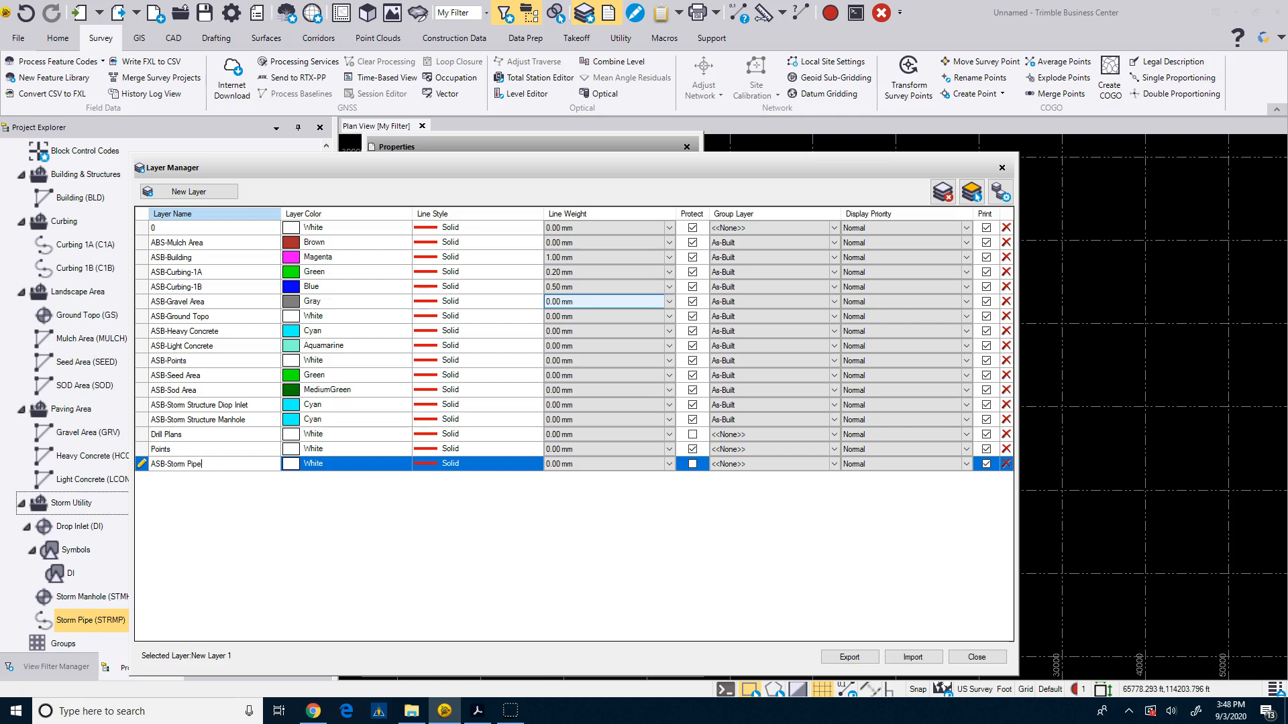
left_click(299, 467)
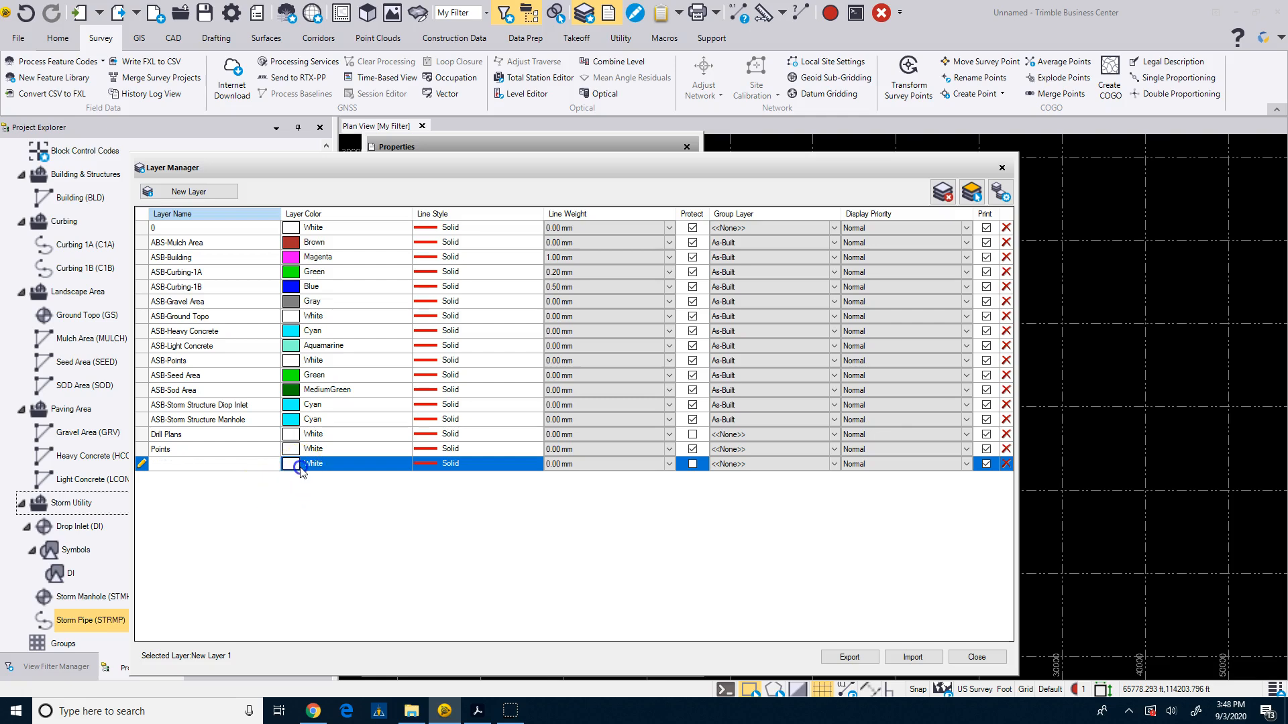
scroll(308, 494, "up", 3)
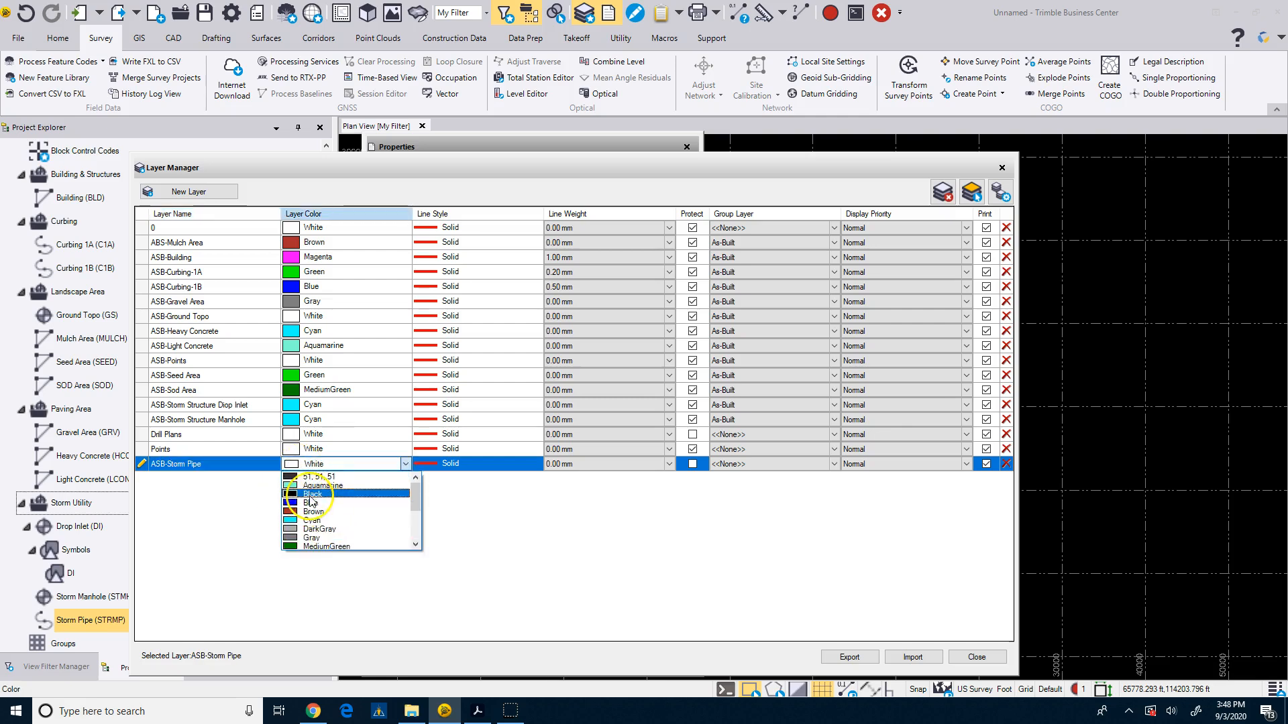
left_click(311, 520)
Protect the ASB-Storm Pipe layer, review its group layer options and close the layer manager.
left_click(693, 465)
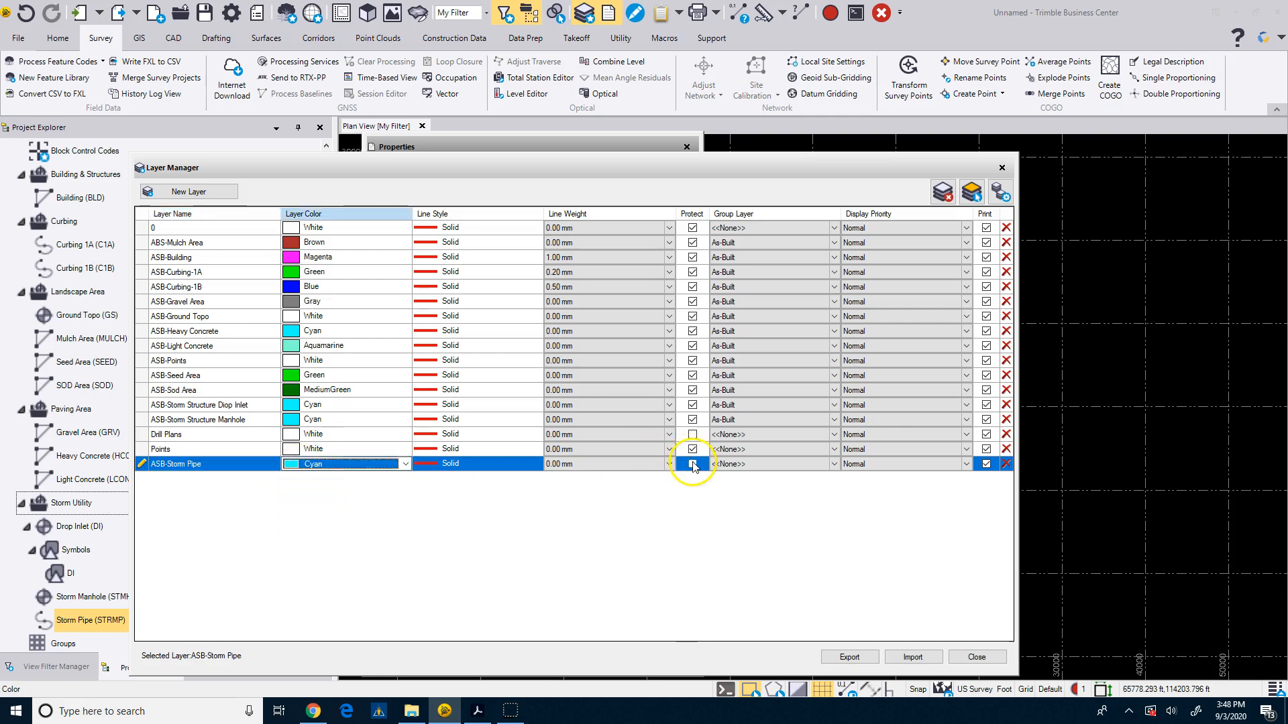
left_click(843, 465)
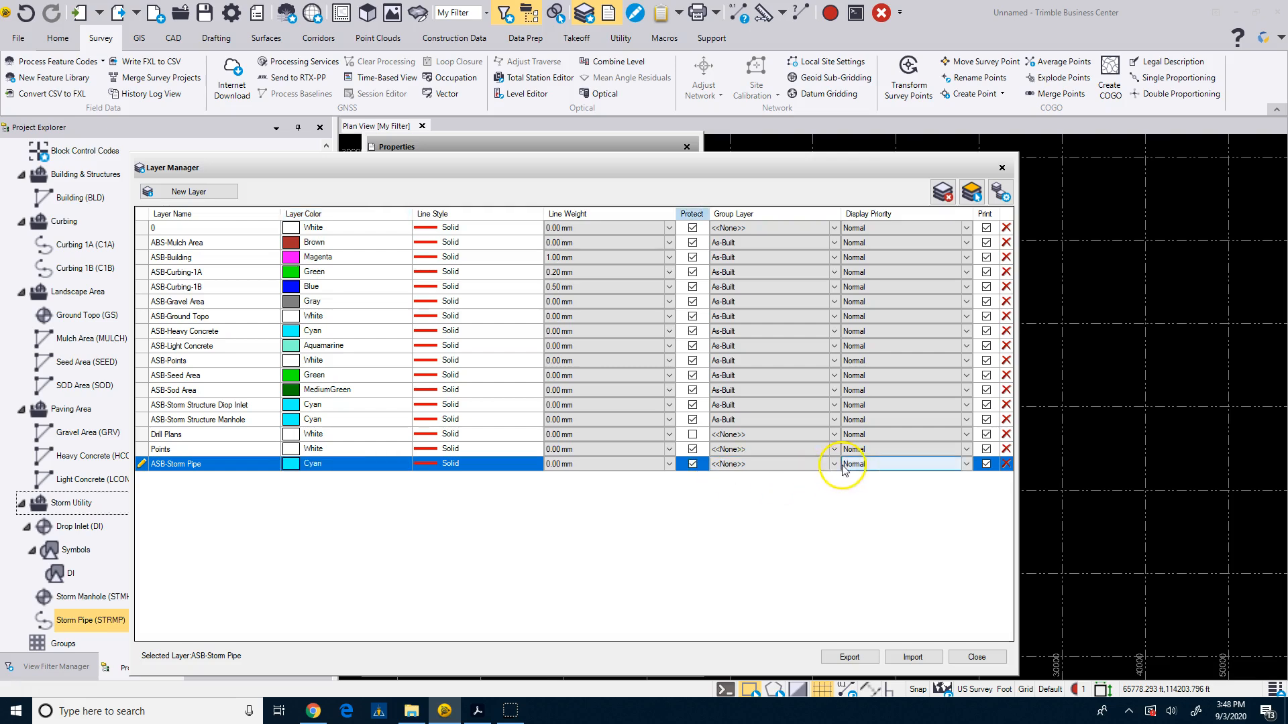
left_click(830, 464)
left_click(833, 464)
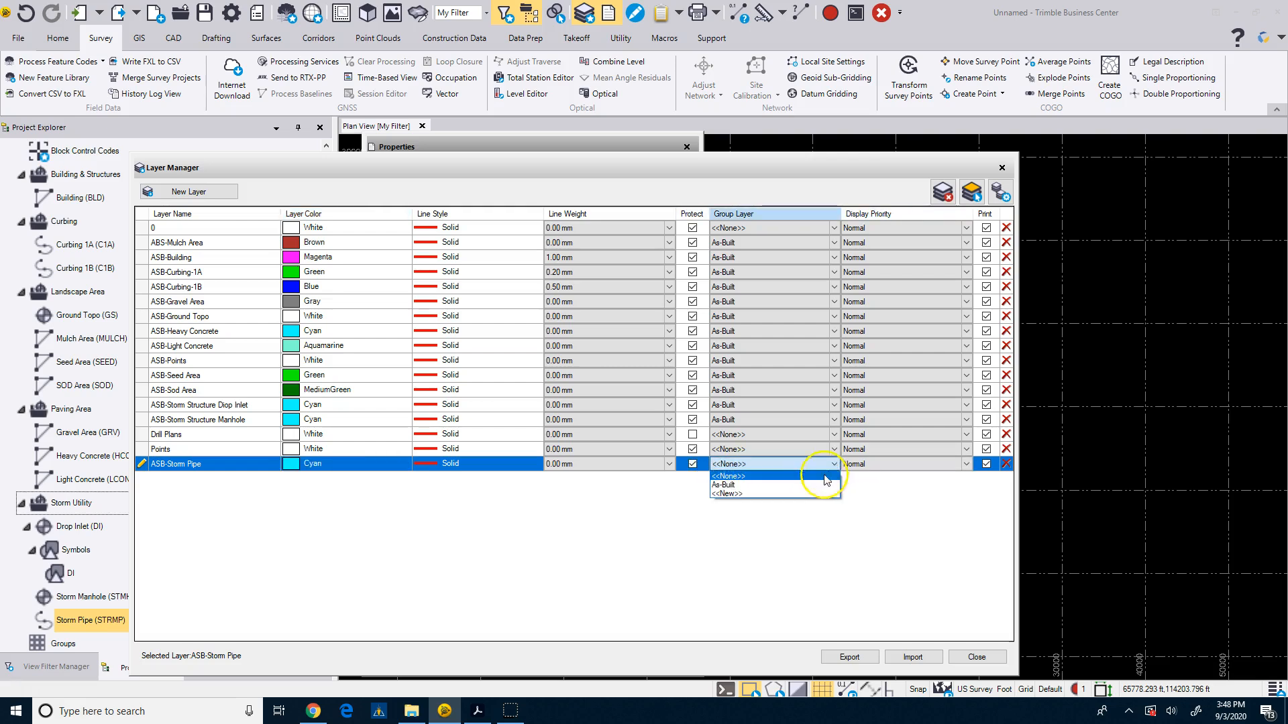
left_click(825, 475)
left_click(973, 657)
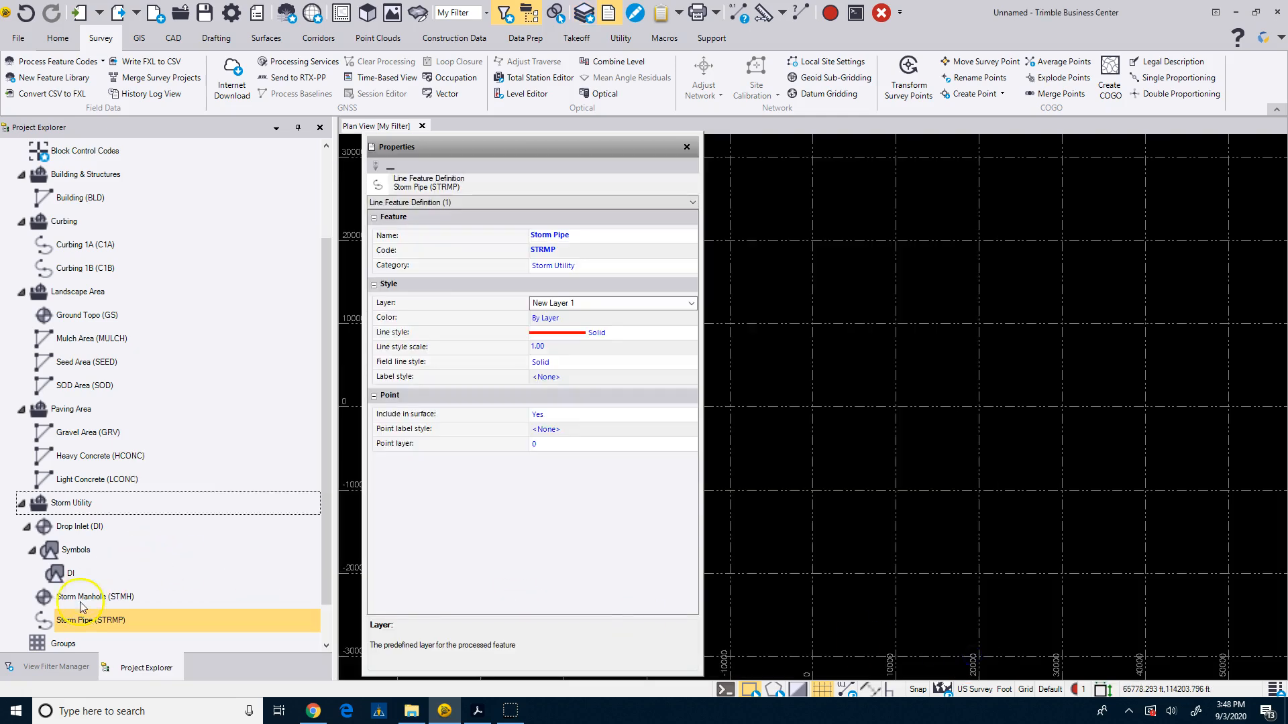
Add a text attribute to Storm Pipe named Pipe Size with the description Size of Pipe.
scroll(81, 607, "down", 1)
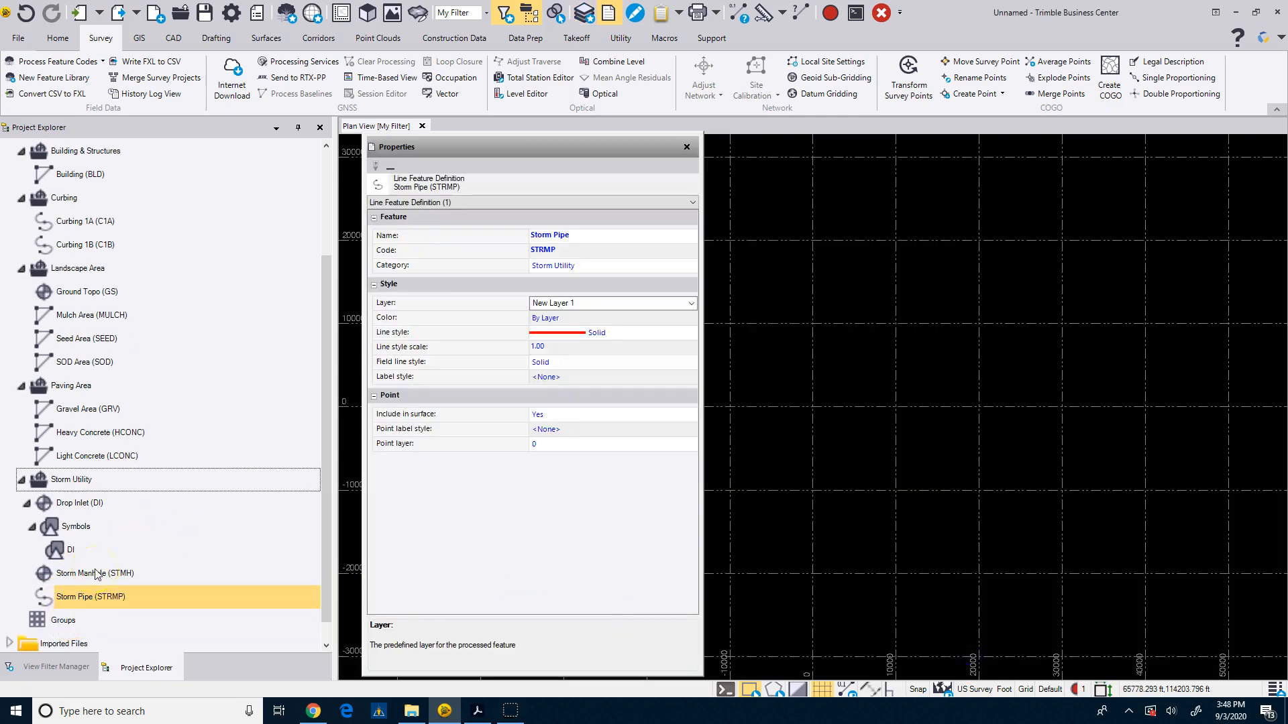
scroll(97, 573, "down", 1)
right_click(98, 577)
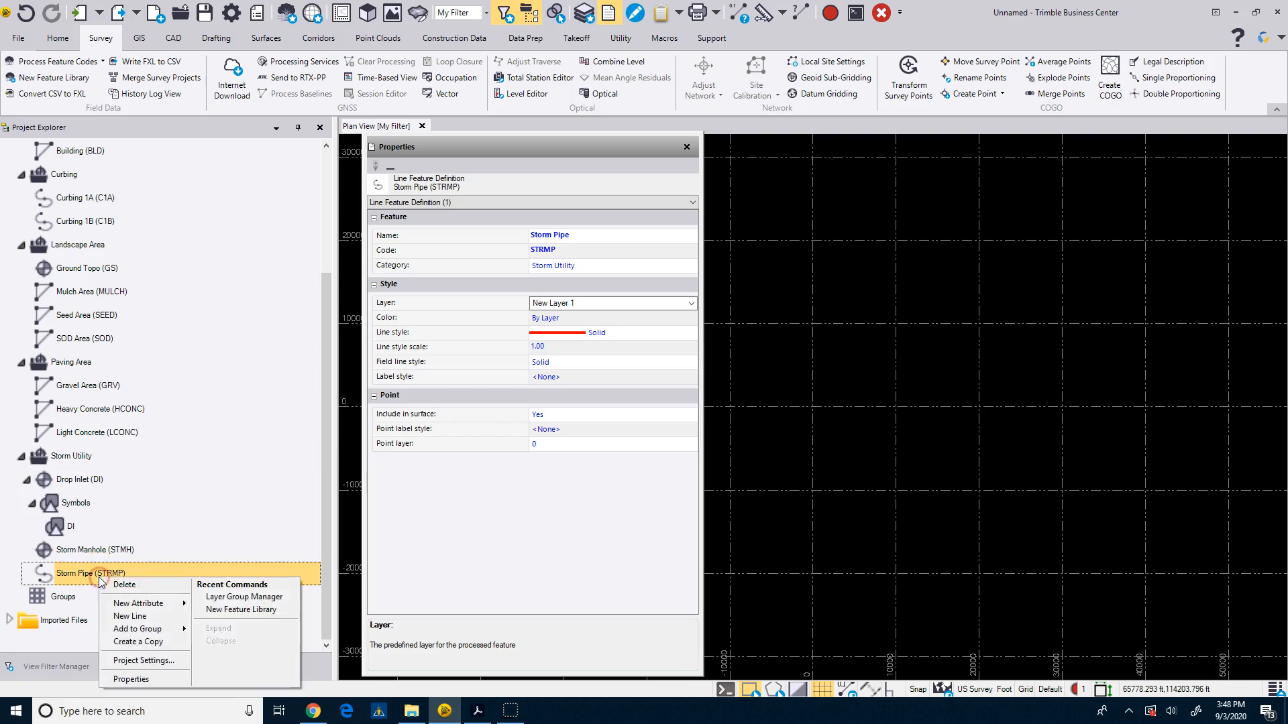
mouse_move(151, 605)
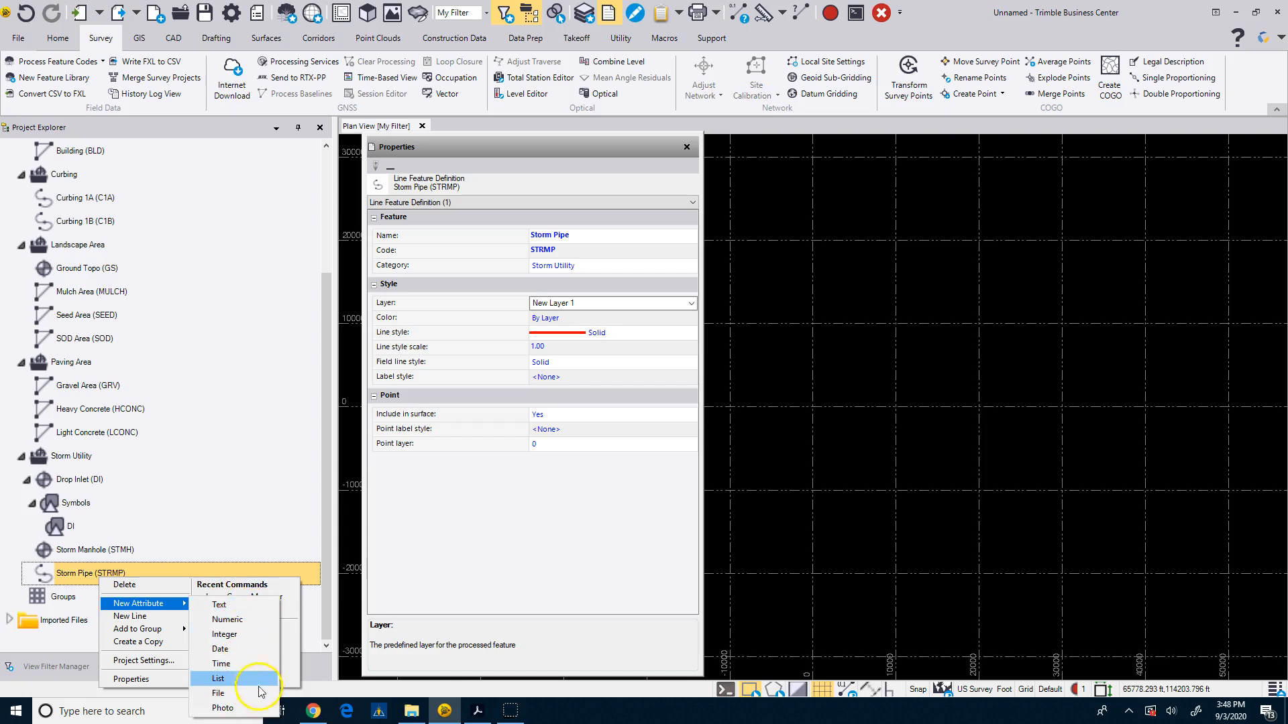
left_click(218, 606)
left_click(554, 233)
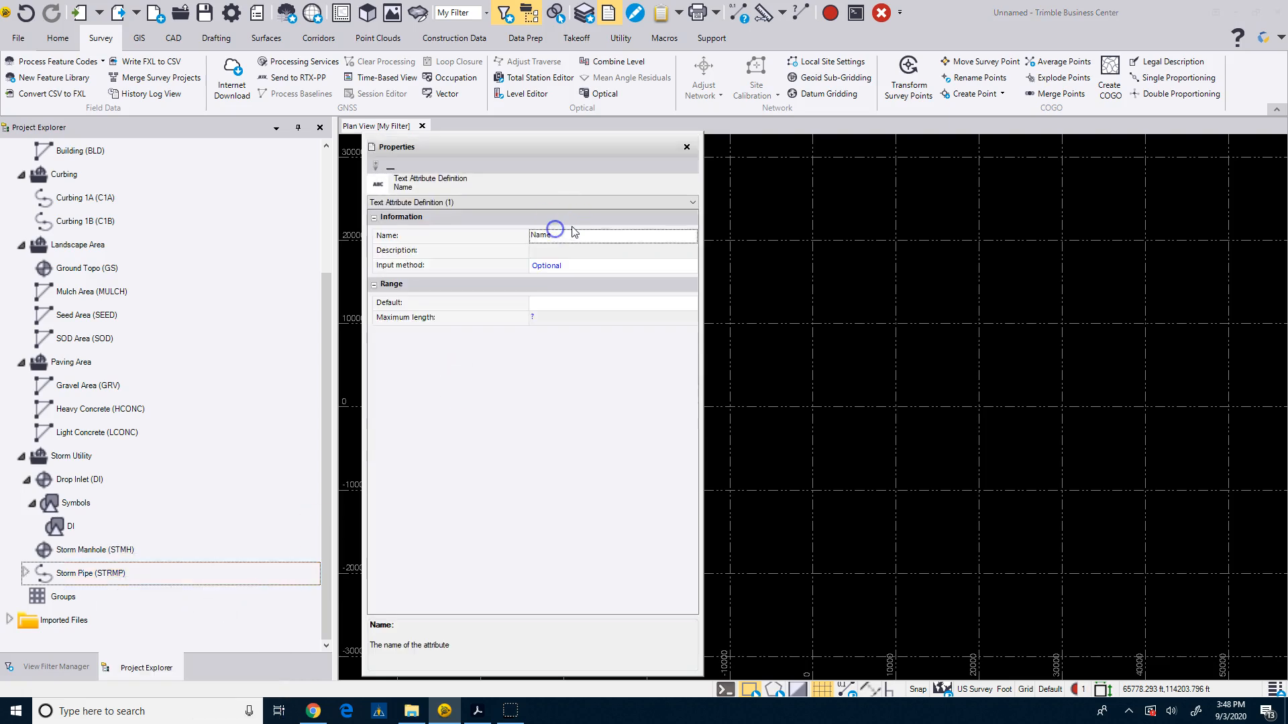
double_click(567, 232)
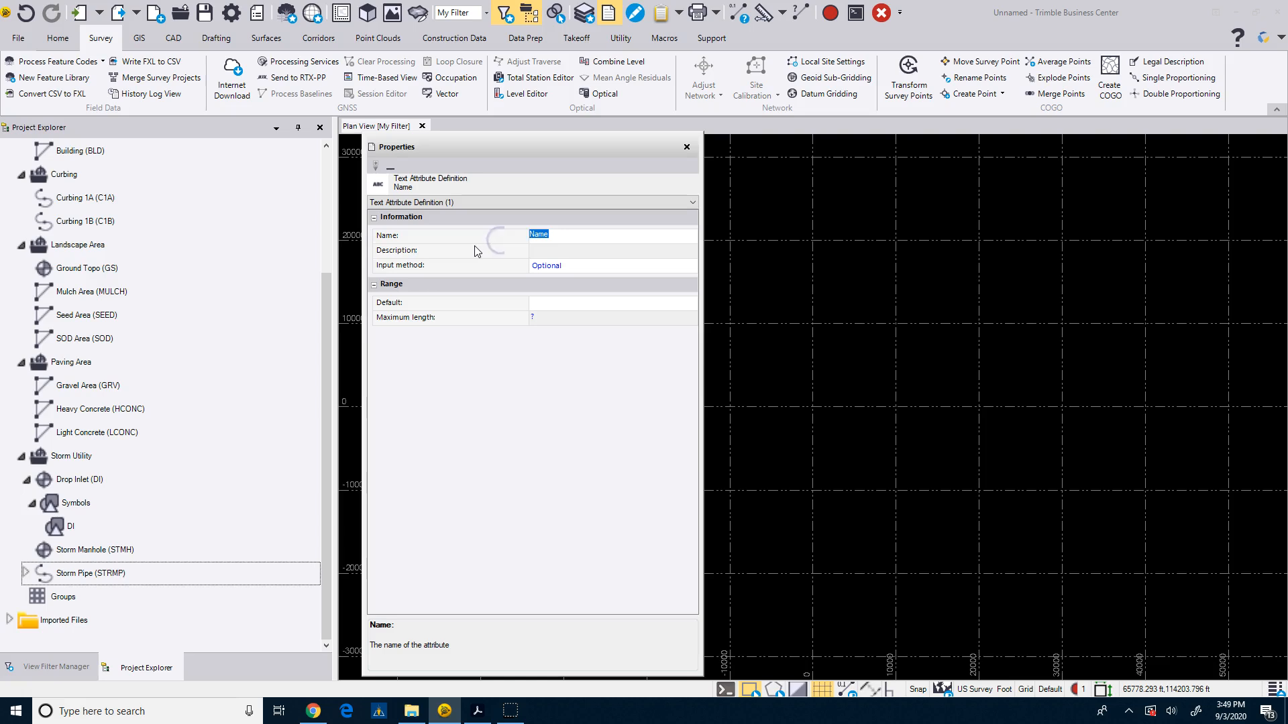
type("Size")
left_click(542, 250)
type("S")
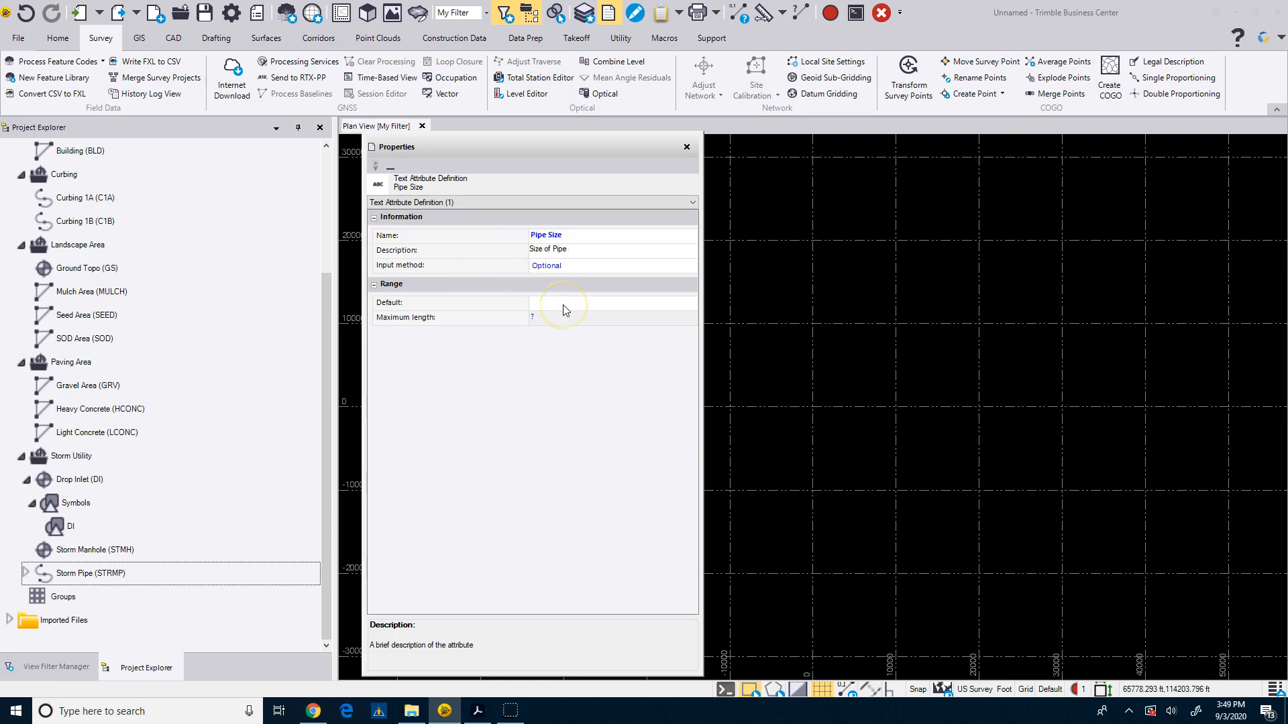
Review the Pipe Size default and input method options, keeping Optional, and expand Storm Pipe to view its attributes.
left_click(554, 307)
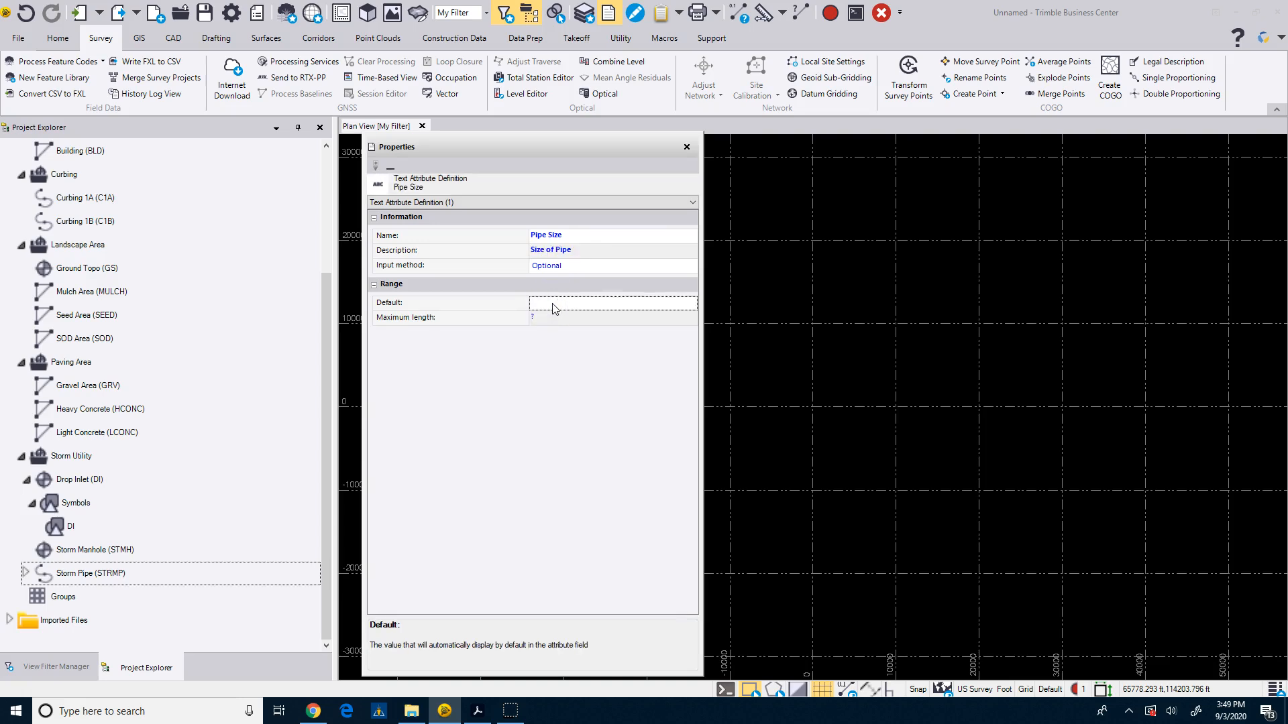
left_click(574, 268)
left_click(578, 267)
left_click(579, 288)
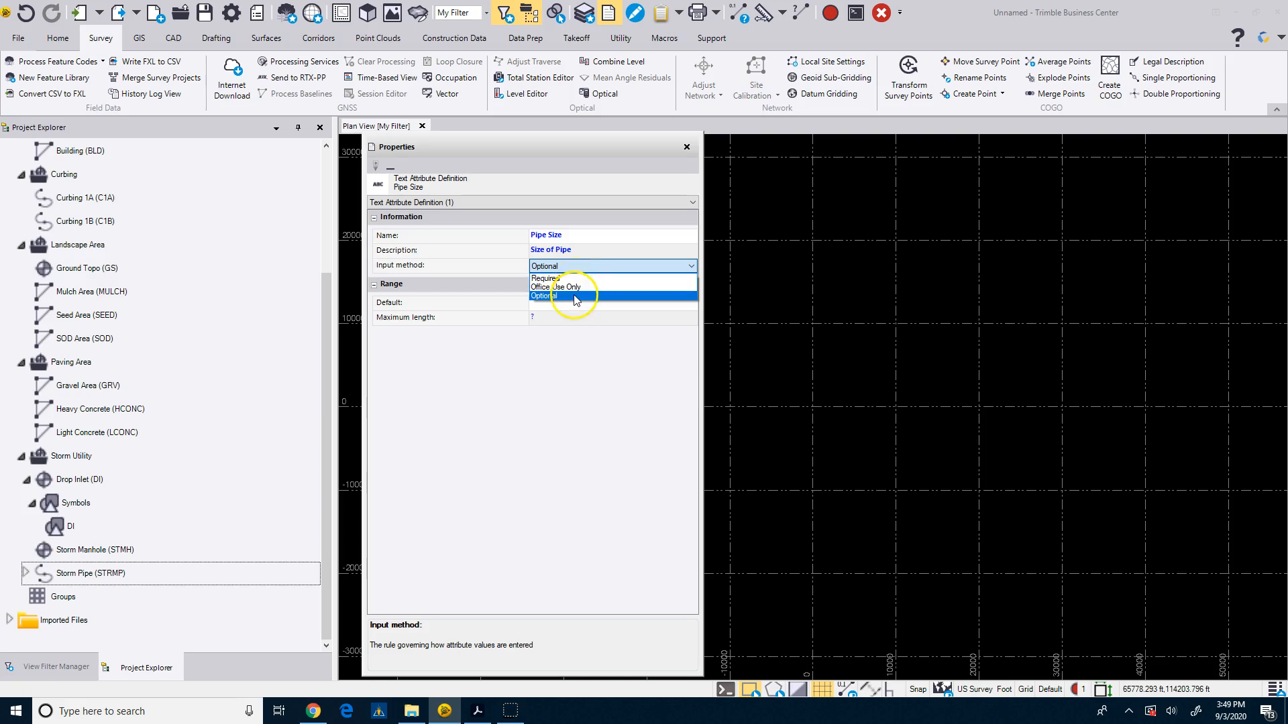
left_click(588, 220)
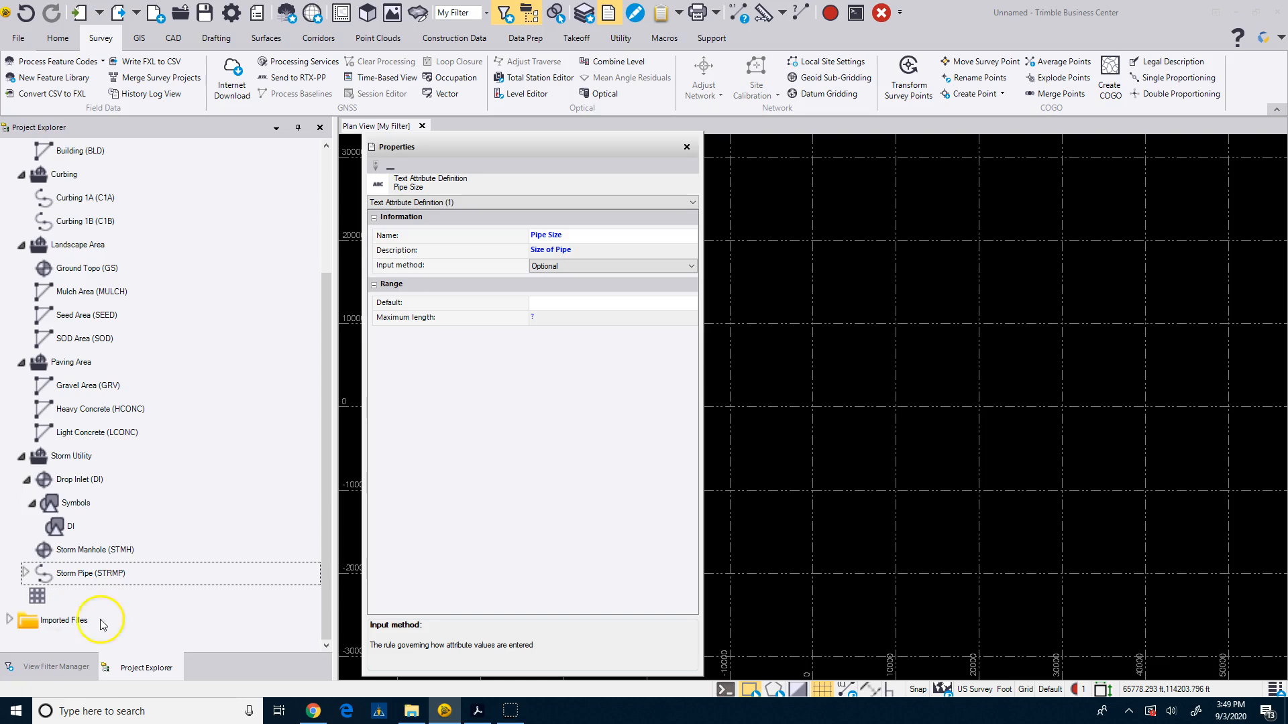
left_click(26, 574)
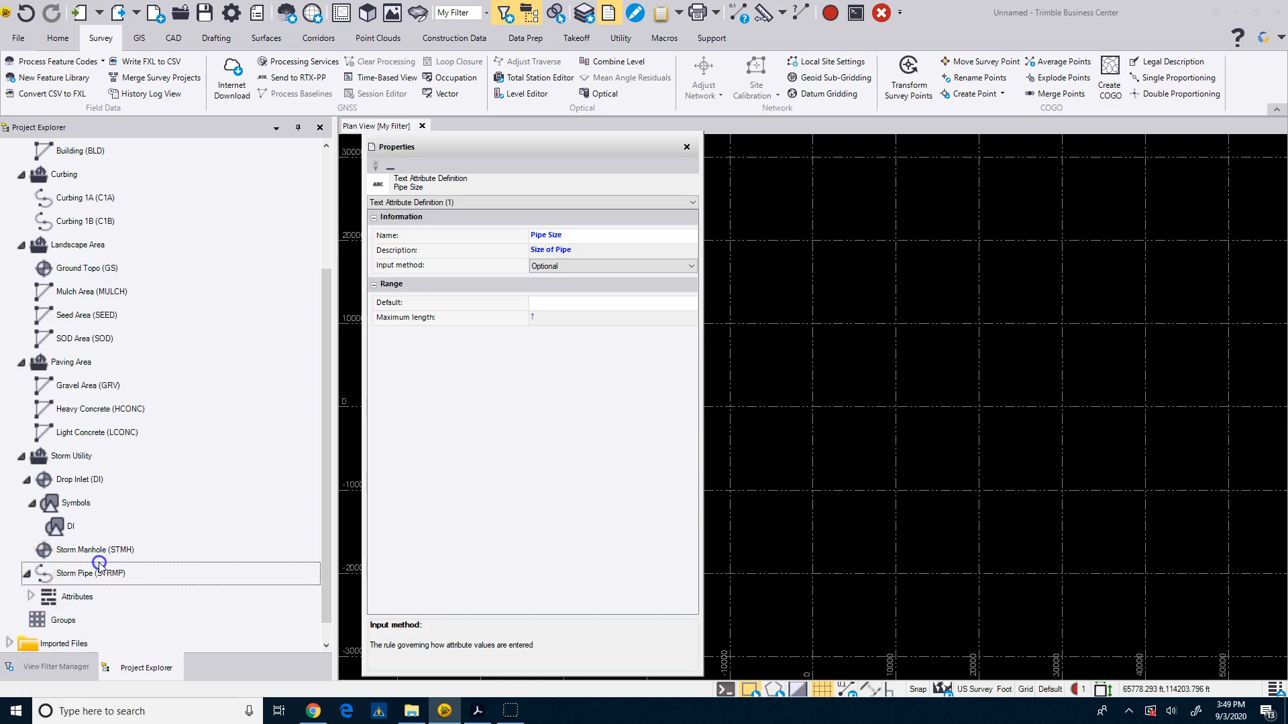